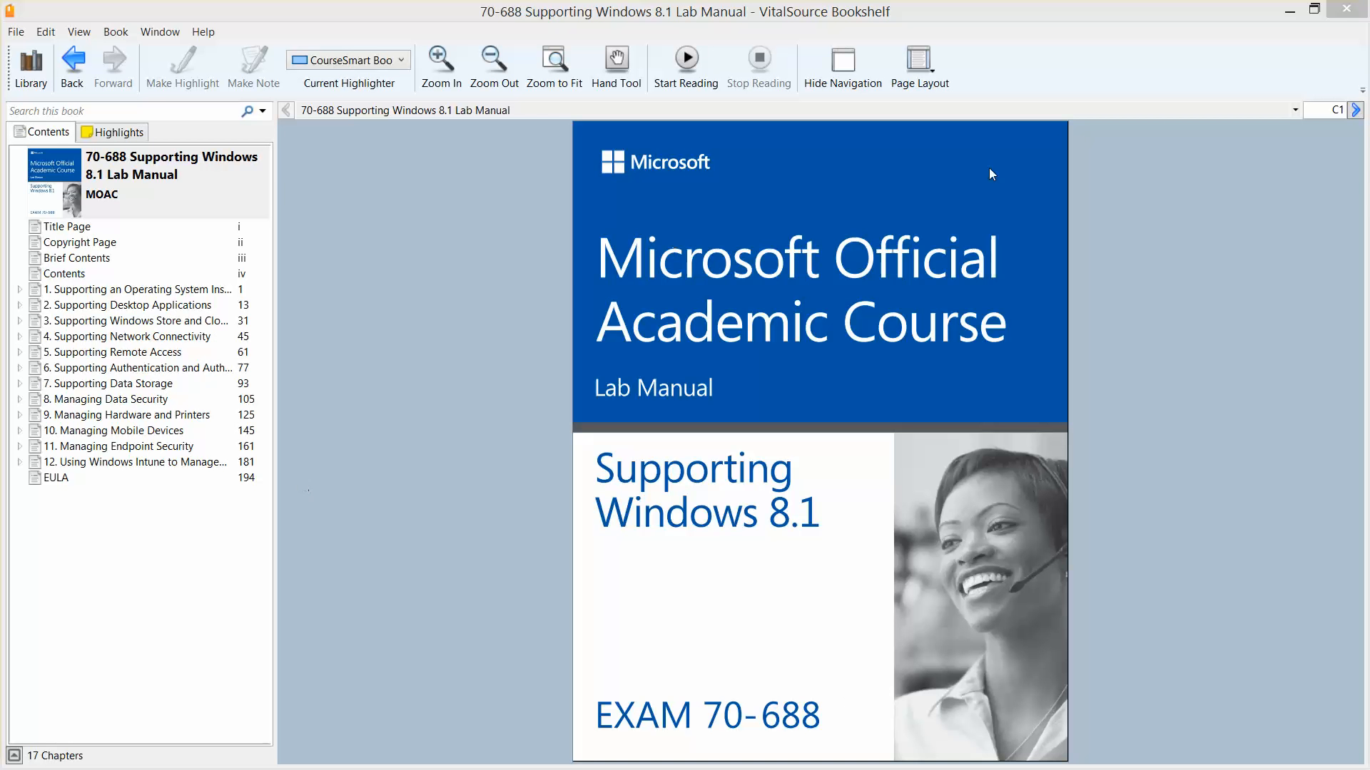
Step: Minimize the VitalSource Bookshelf 70-688 lab manual to reveal the Windows desktop
left_click(1284, 12)
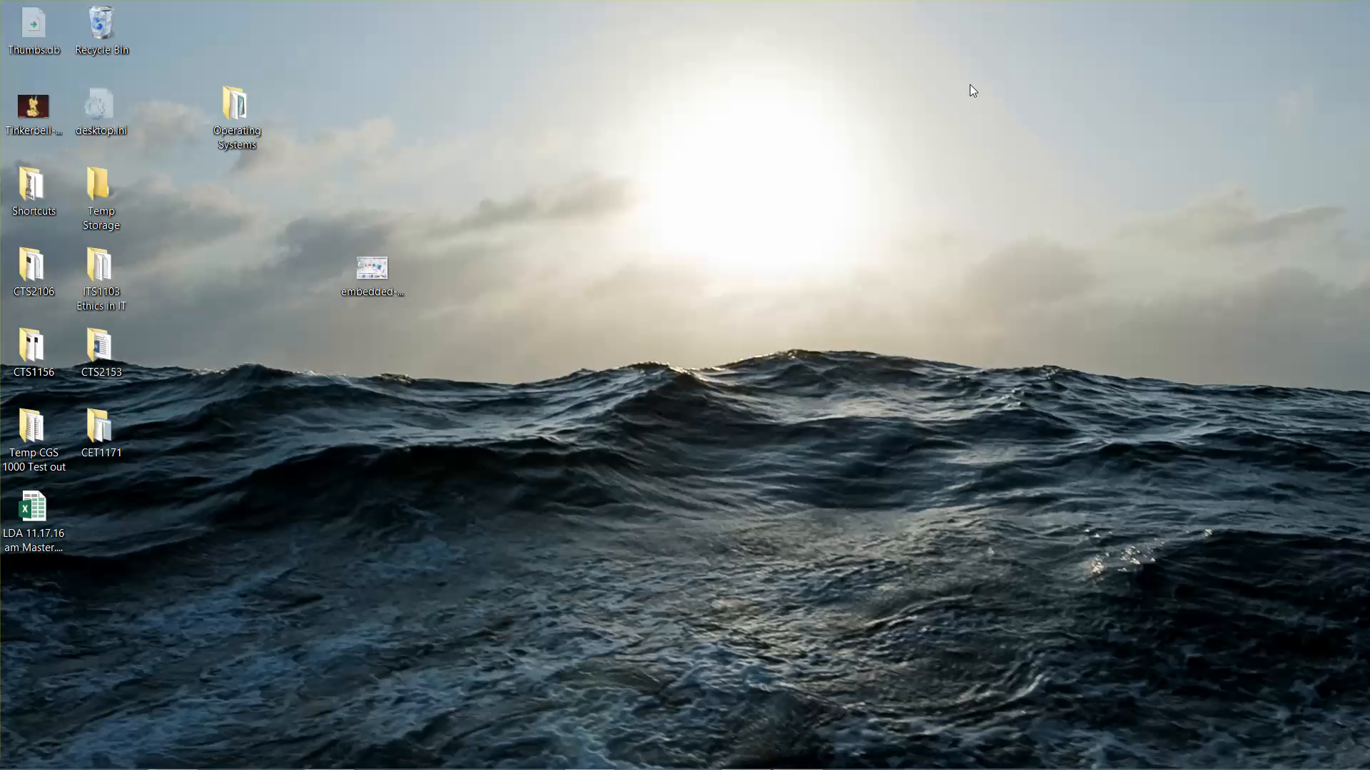
Step: Glance at the Word lab setup guide, minimize it, and switch to Chrome on wiley.com
mouse_move(380, 767)
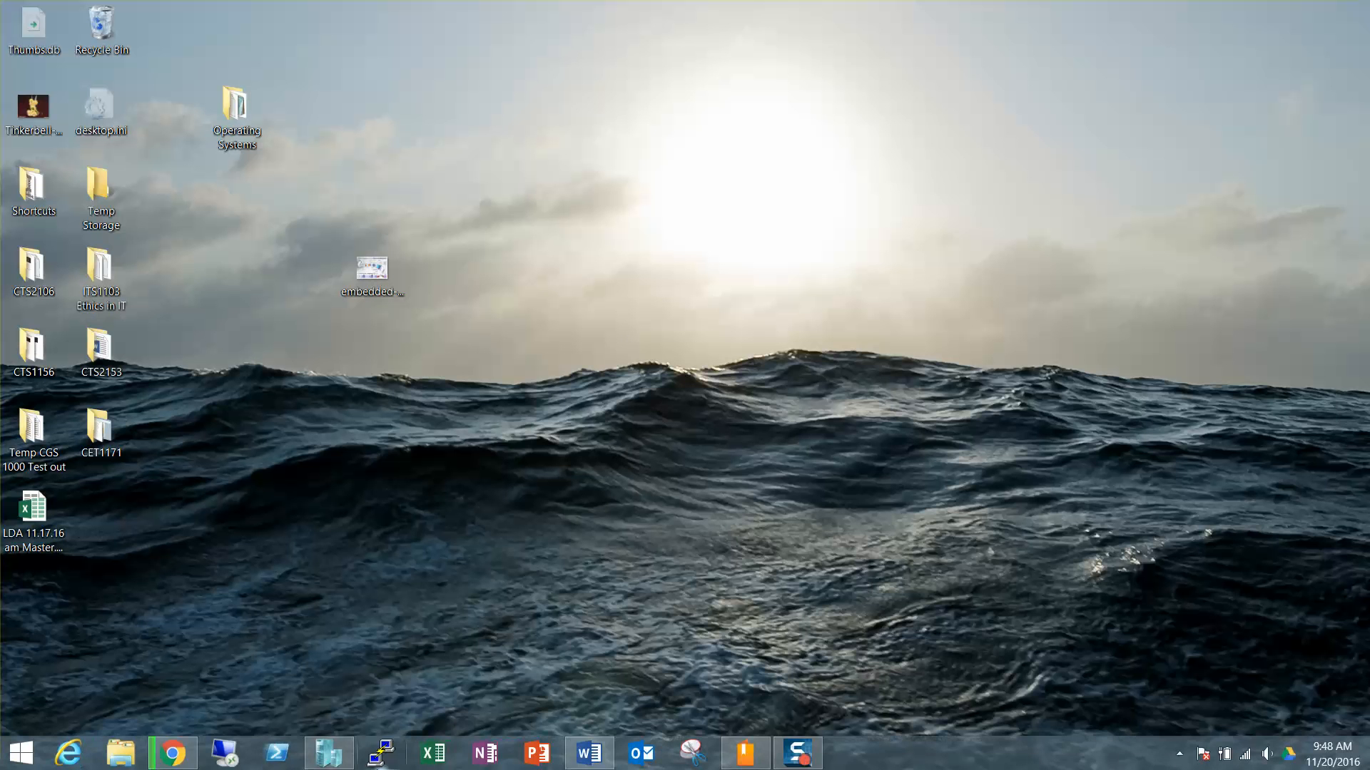
left_click(576, 761)
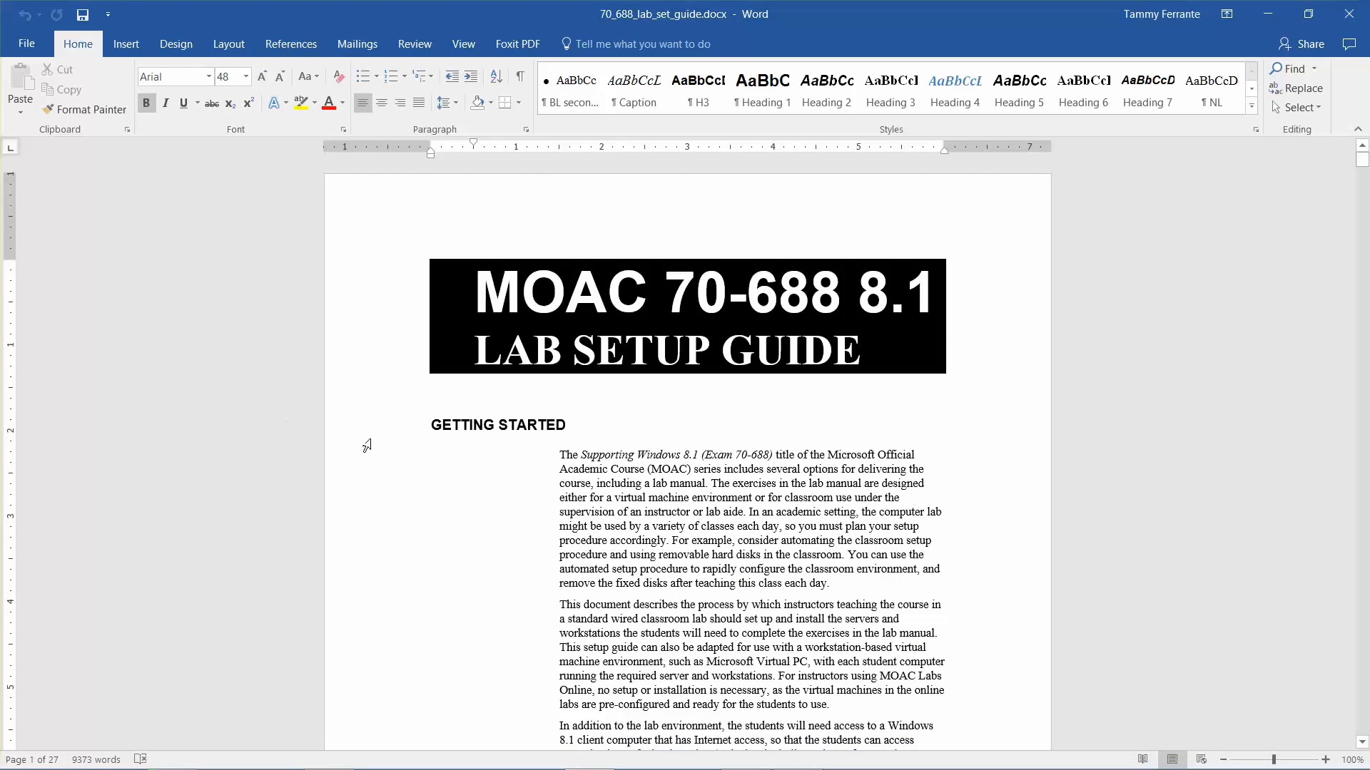
left_click(1268, 14)
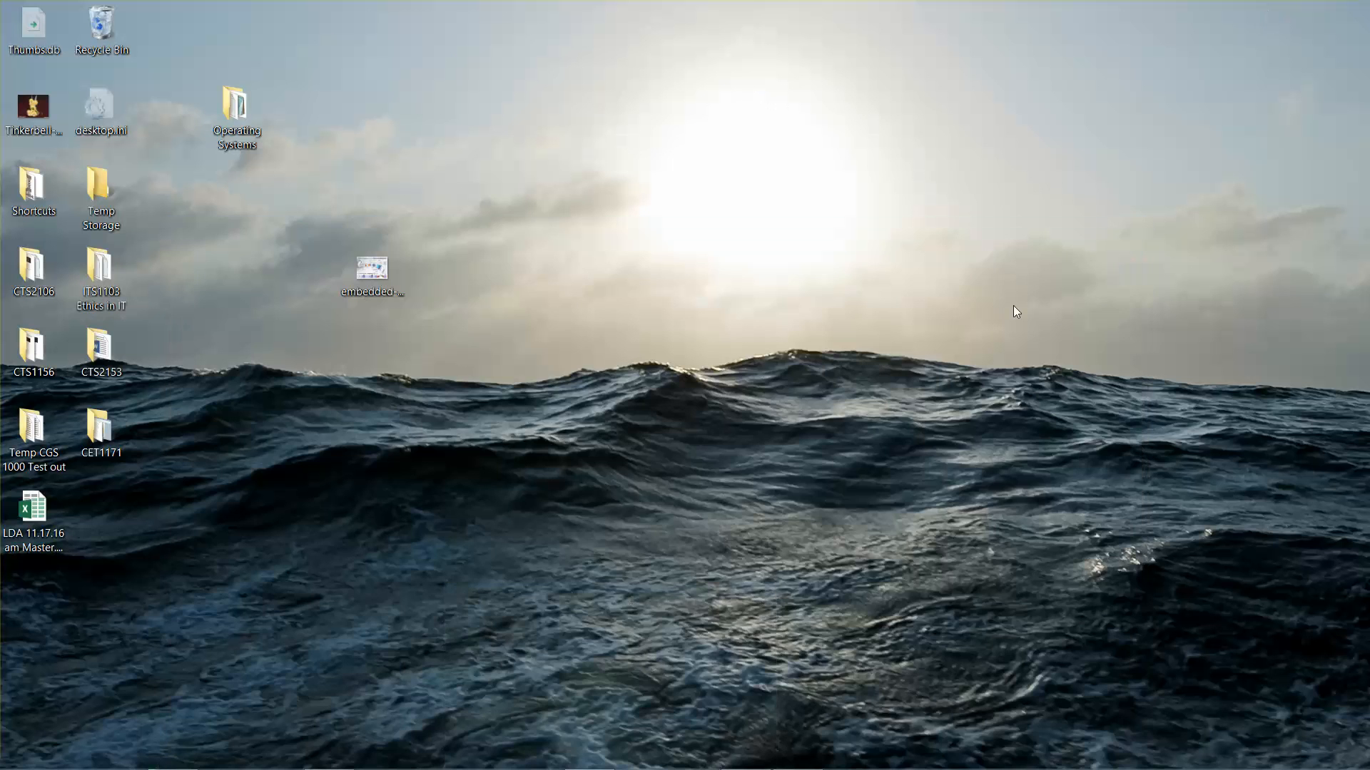
mouse_move(635, 766)
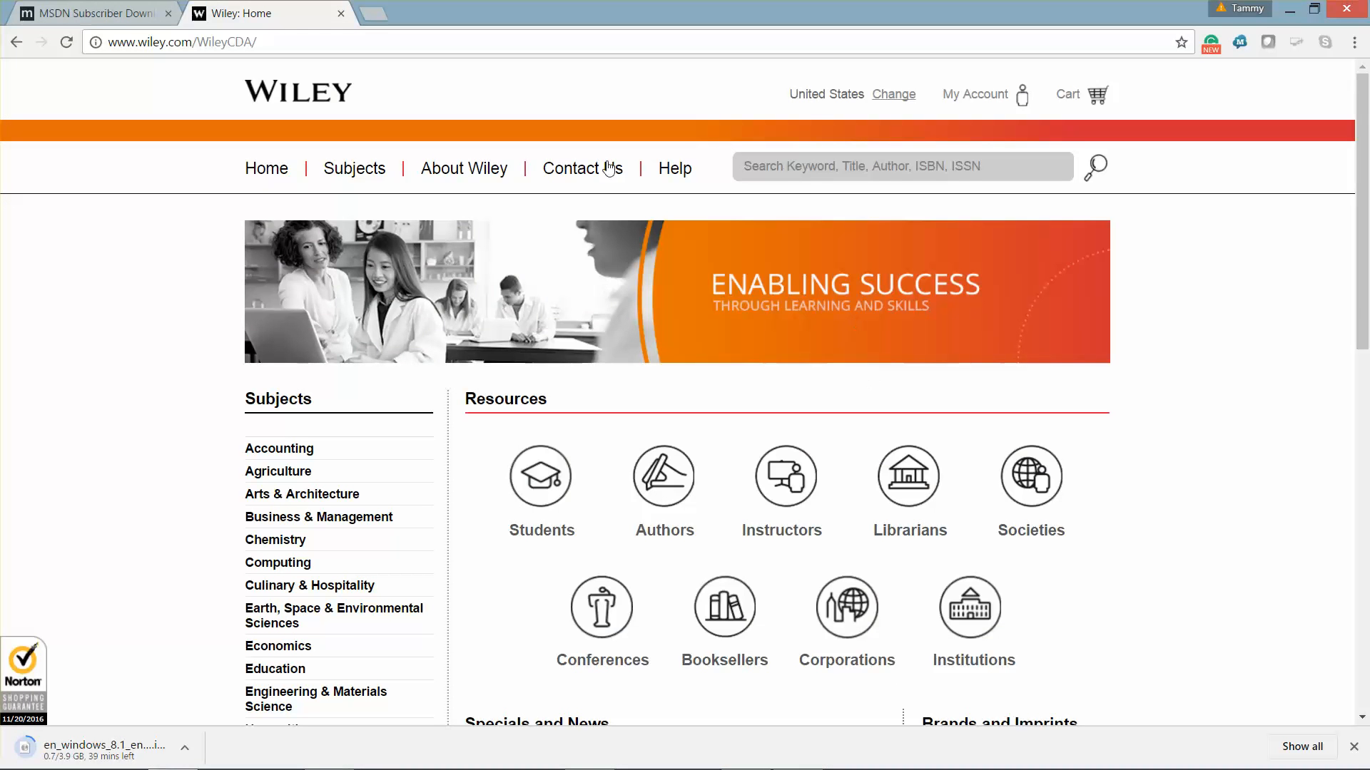
Step: Search Wiley for 70-688 and open the Supporting Windows 8.1 Student Companion Site
left_click(826, 174)
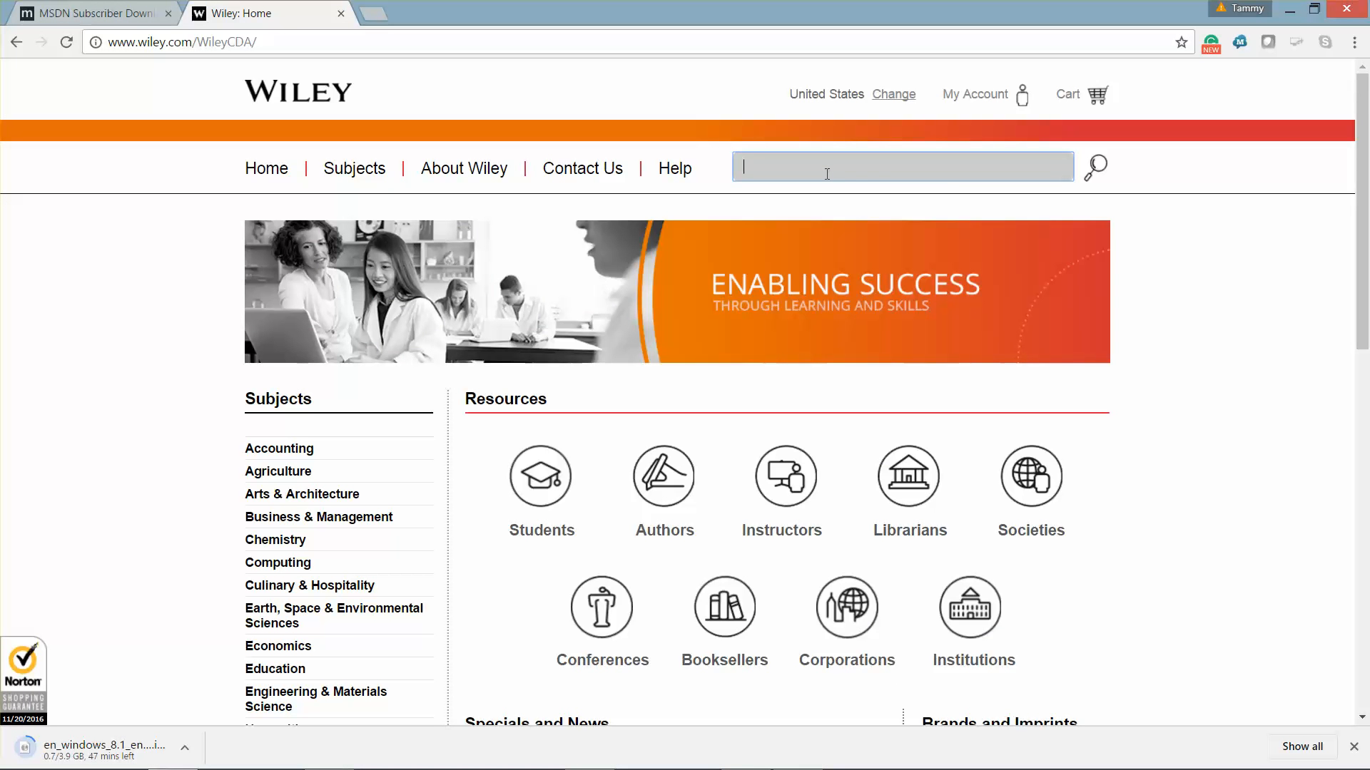
type("70-")
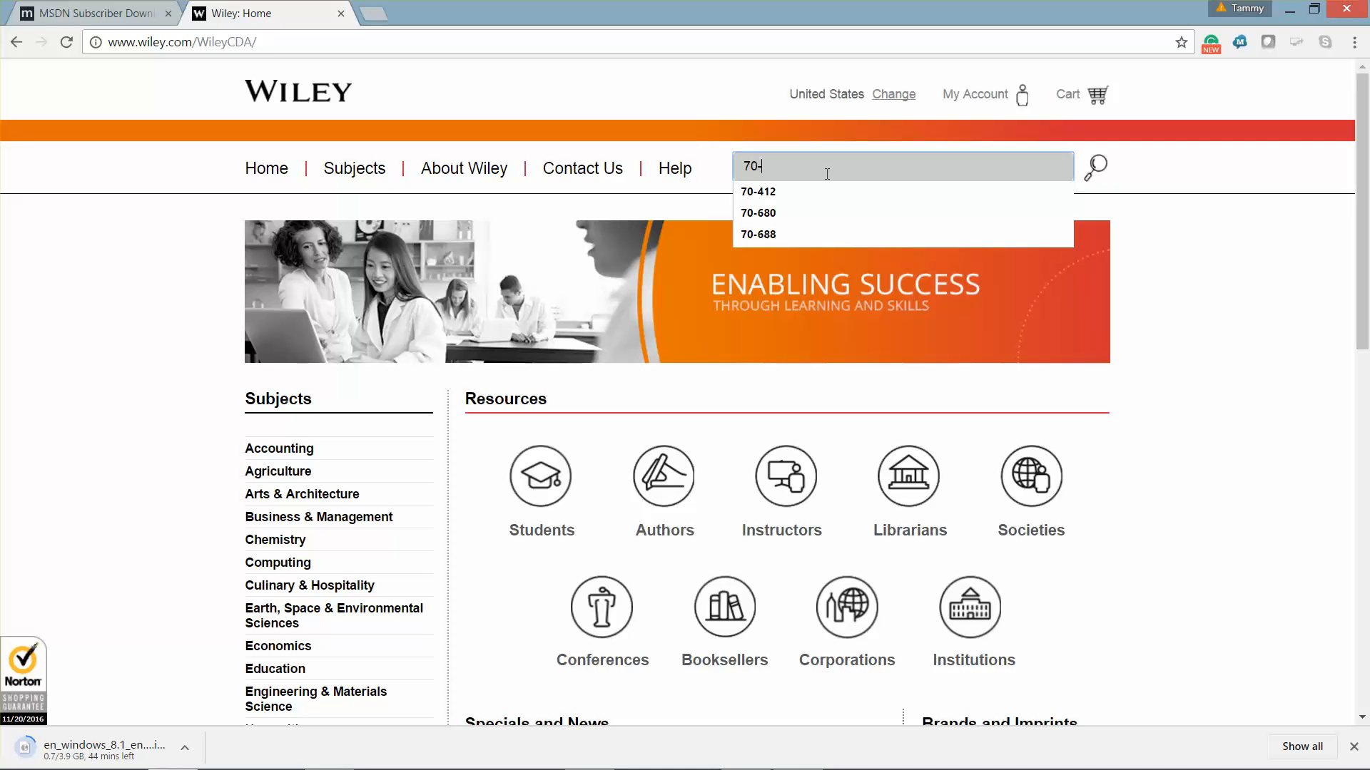
type("688")
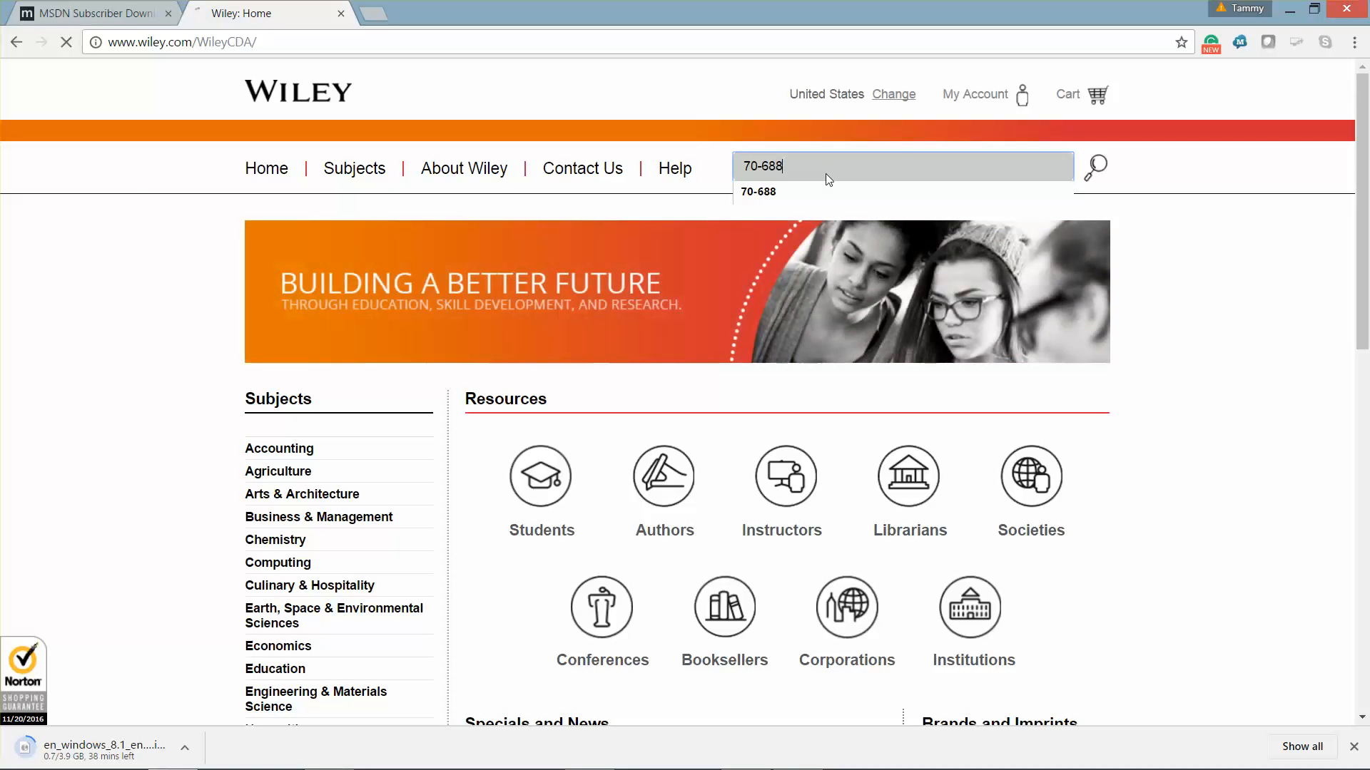
key("Return")
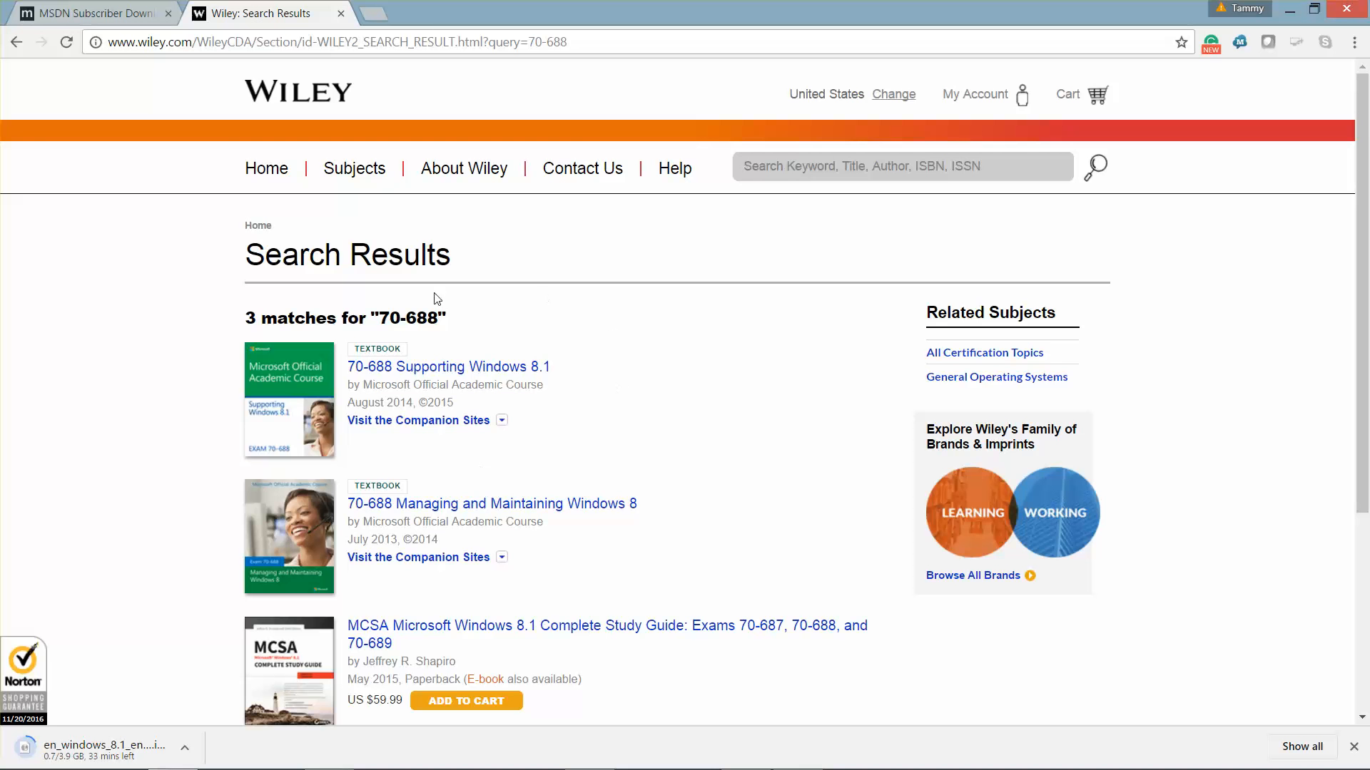
left_click(501, 422)
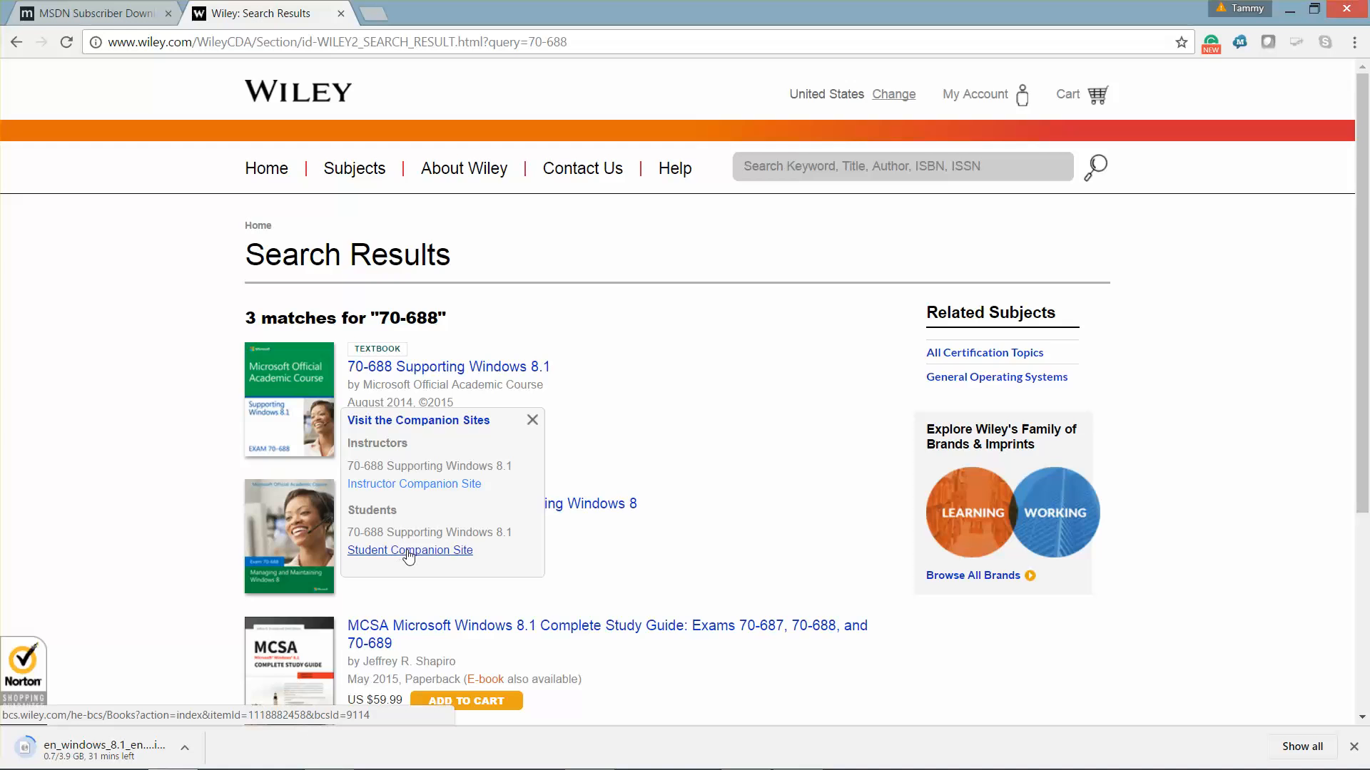
left_click(409, 550)
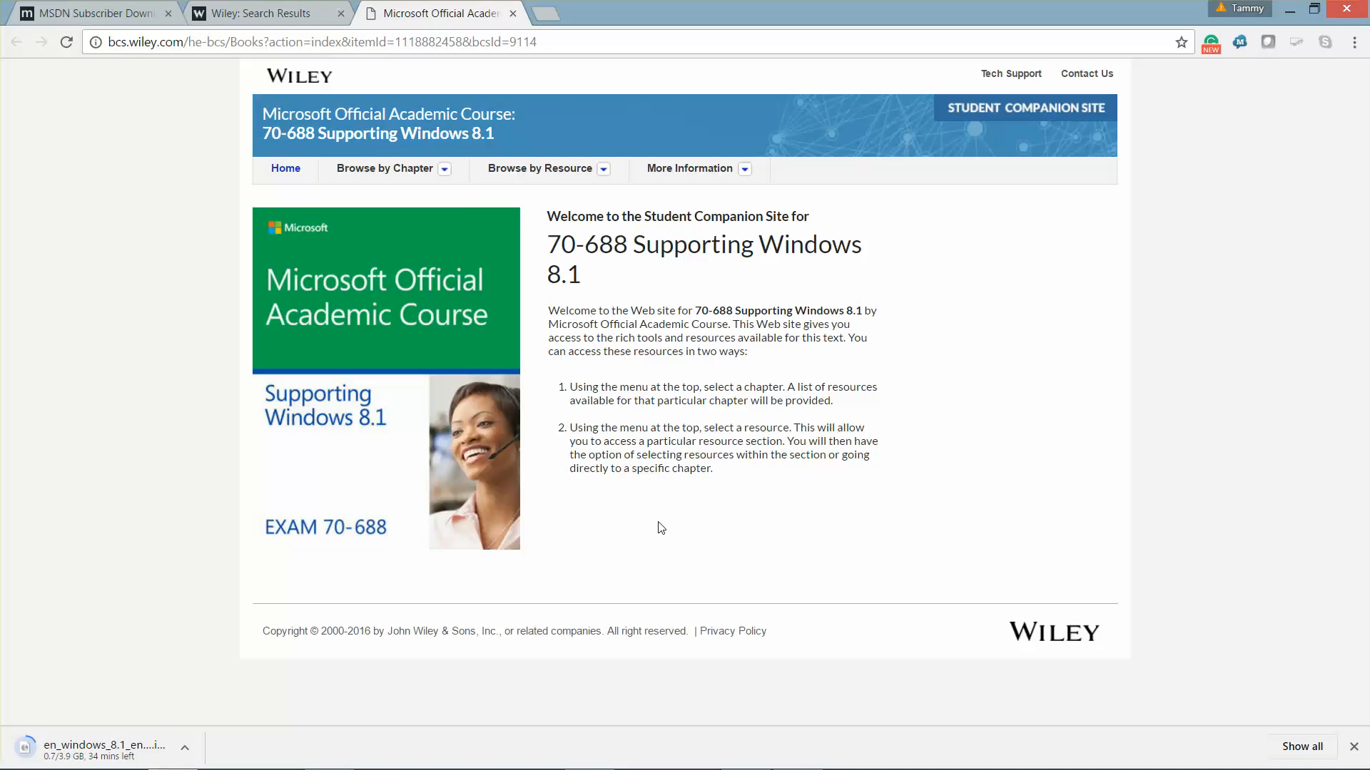
Step: Browse the chapter, resource and More Information menus, then open Chapter 1: Supporting Operating System Installation
left_click(446, 171)
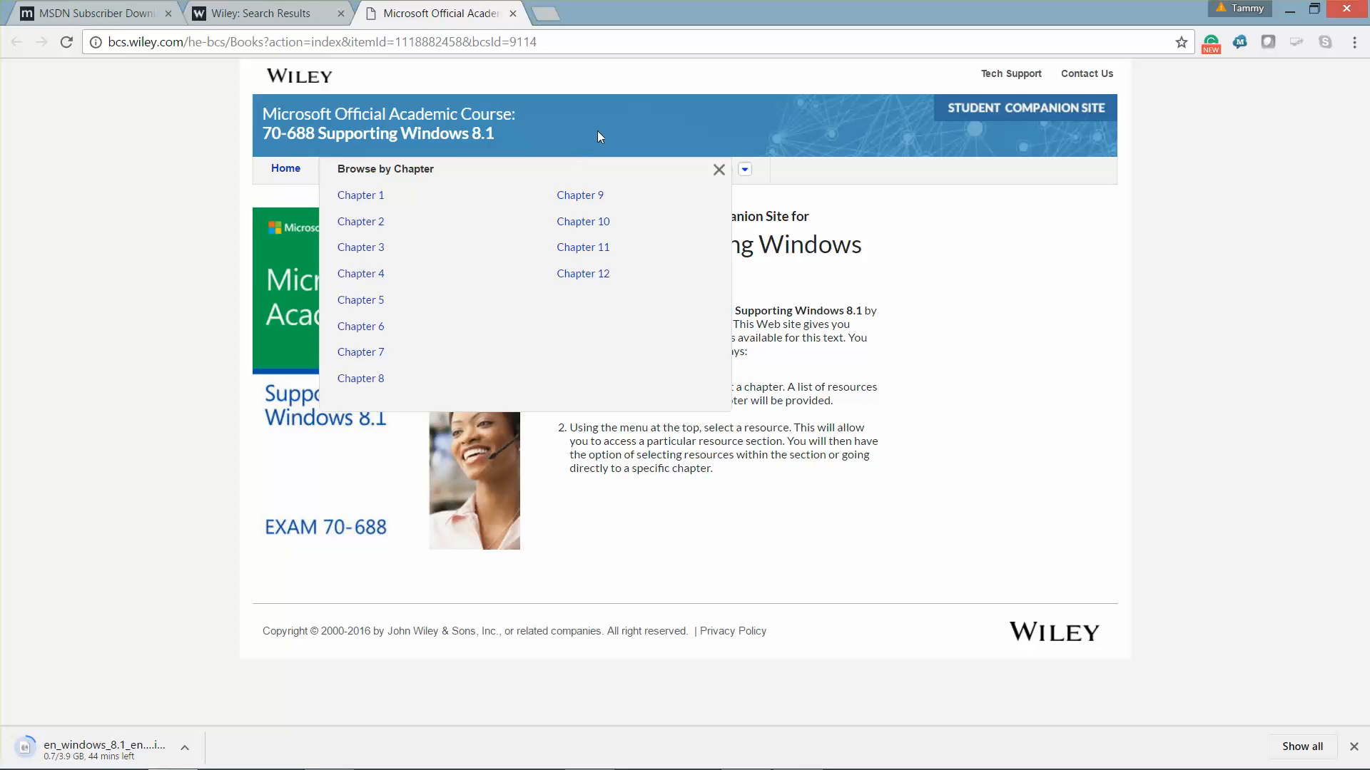
left_click(719, 170)
left_click(604, 169)
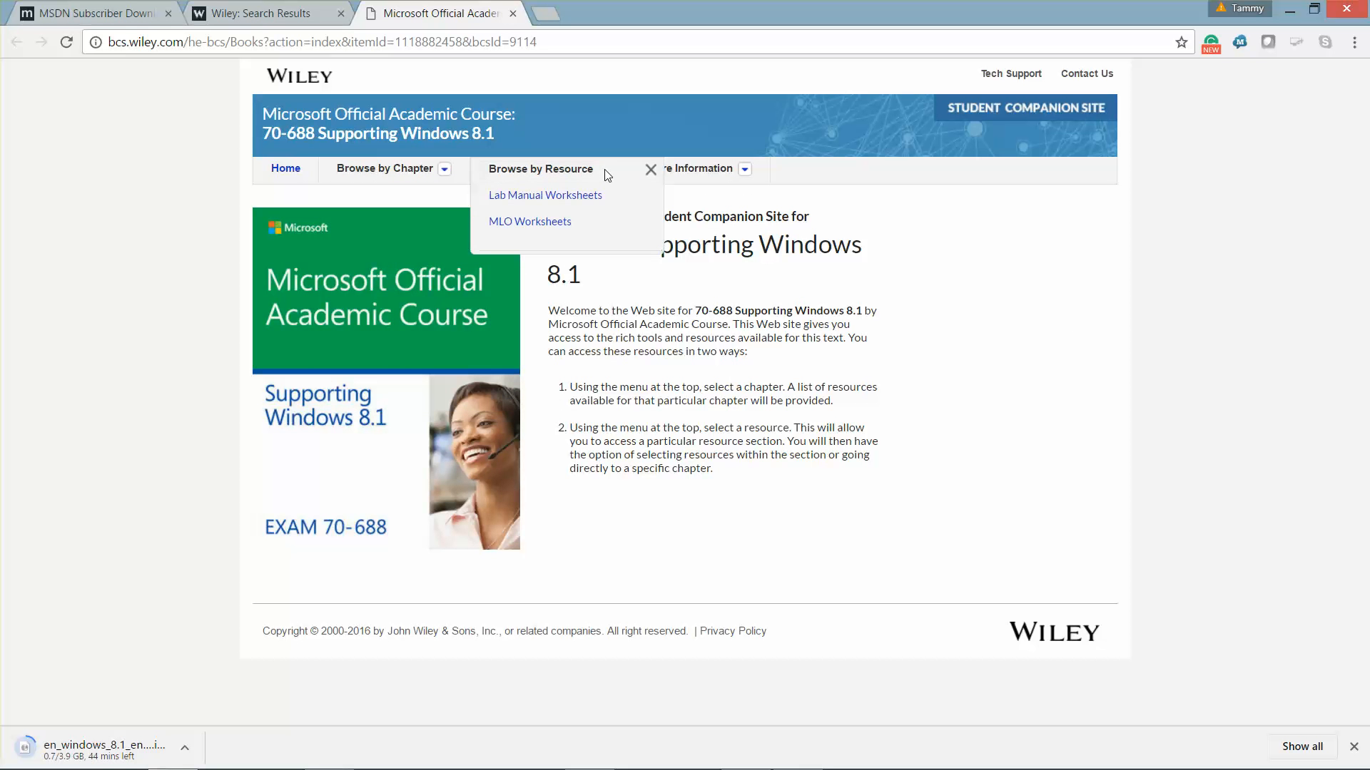
left_click(743, 171)
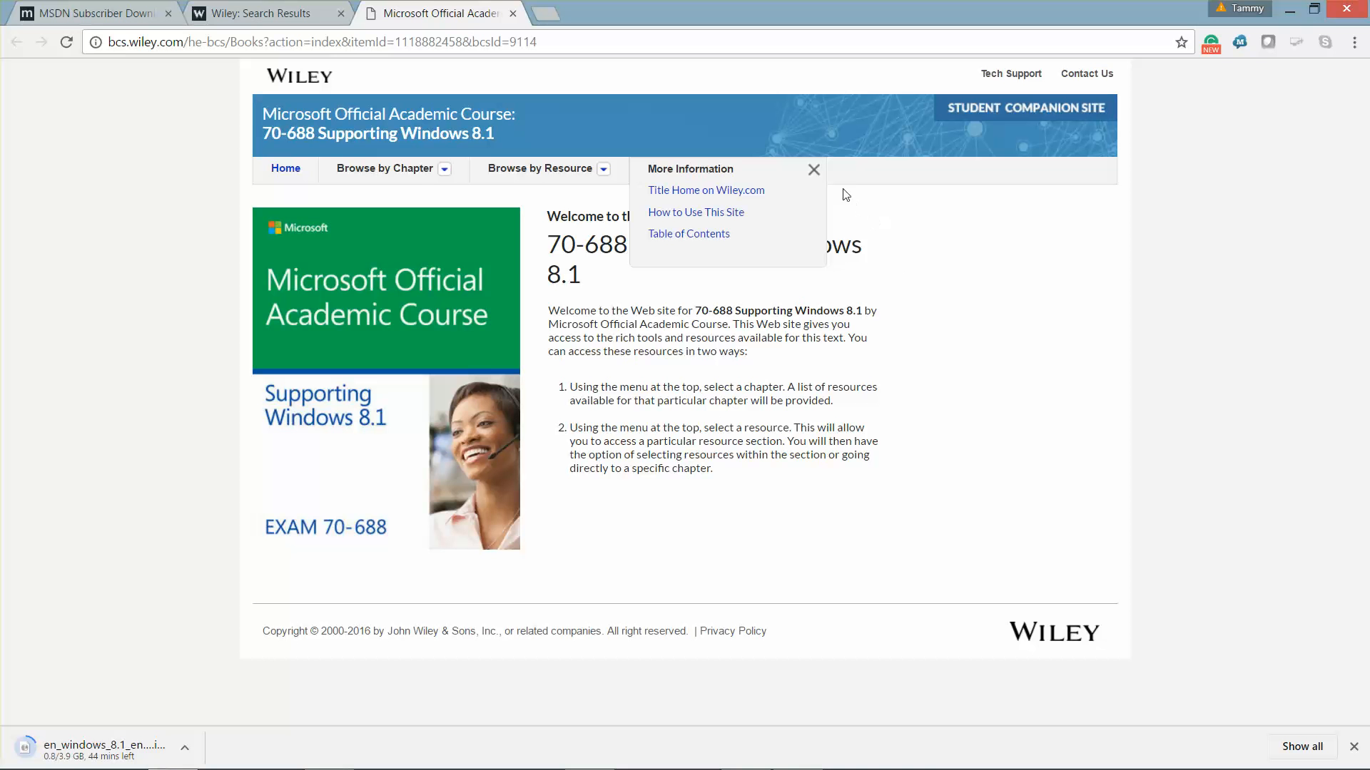
left_click(814, 170)
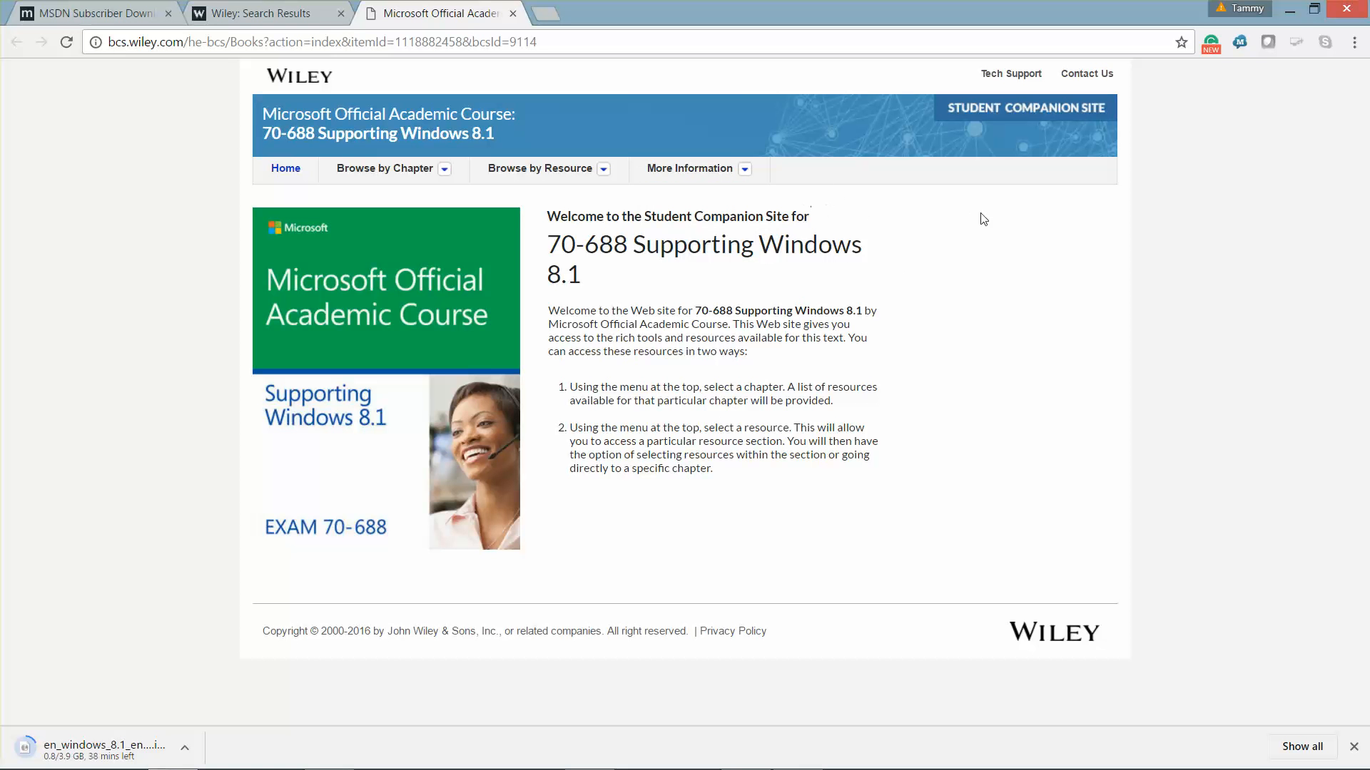
left_click(440, 176)
left_click(373, 204)
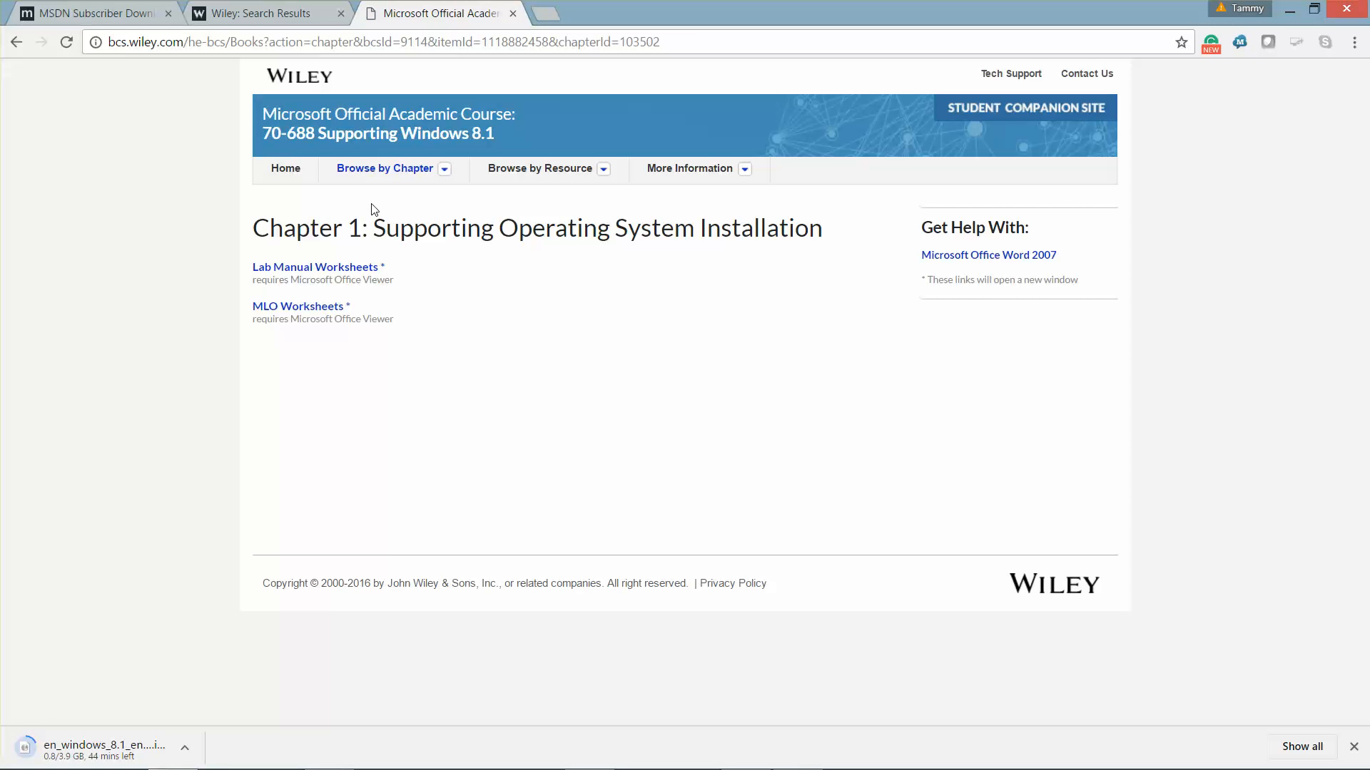
Step: Download the Chapter 1 ch01.docx Lab Manual worksheet and open it in Word
left_click(309, 270)
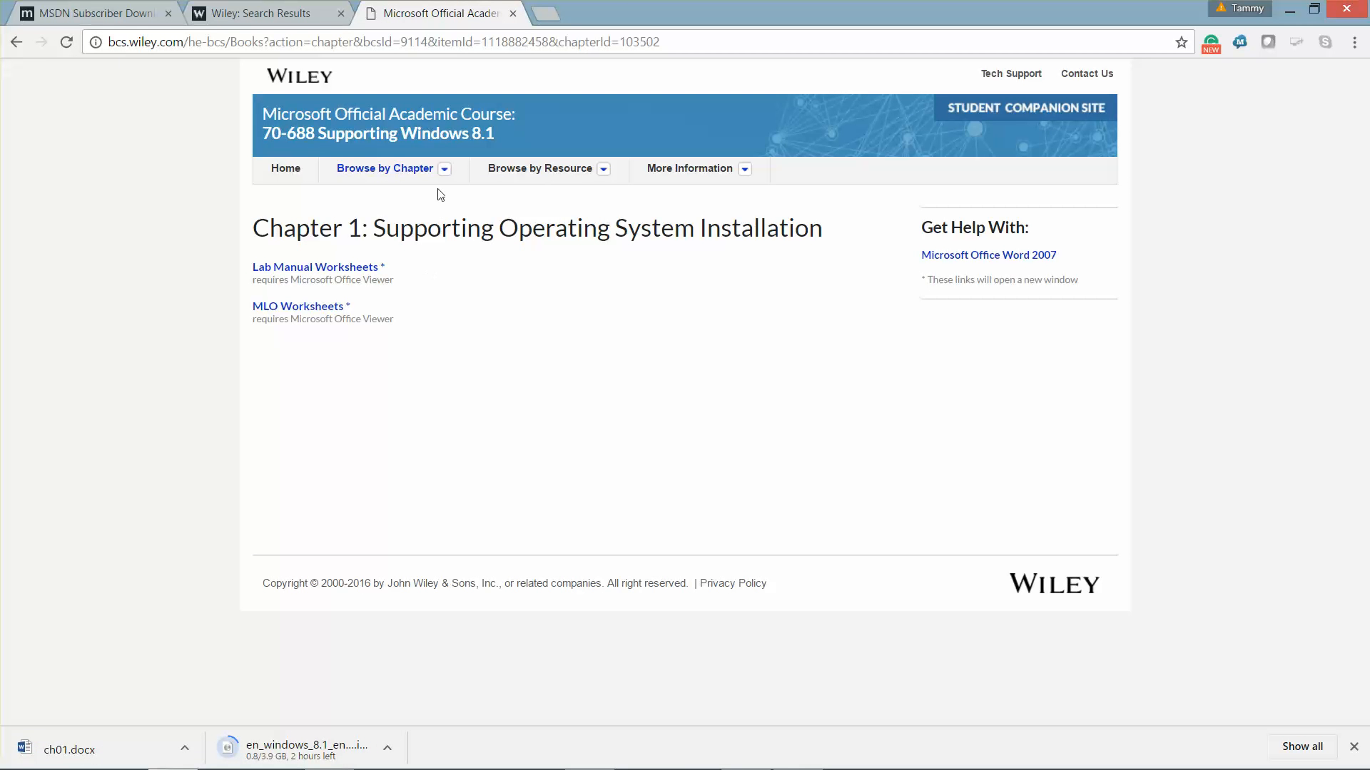
left_click(443, 171)
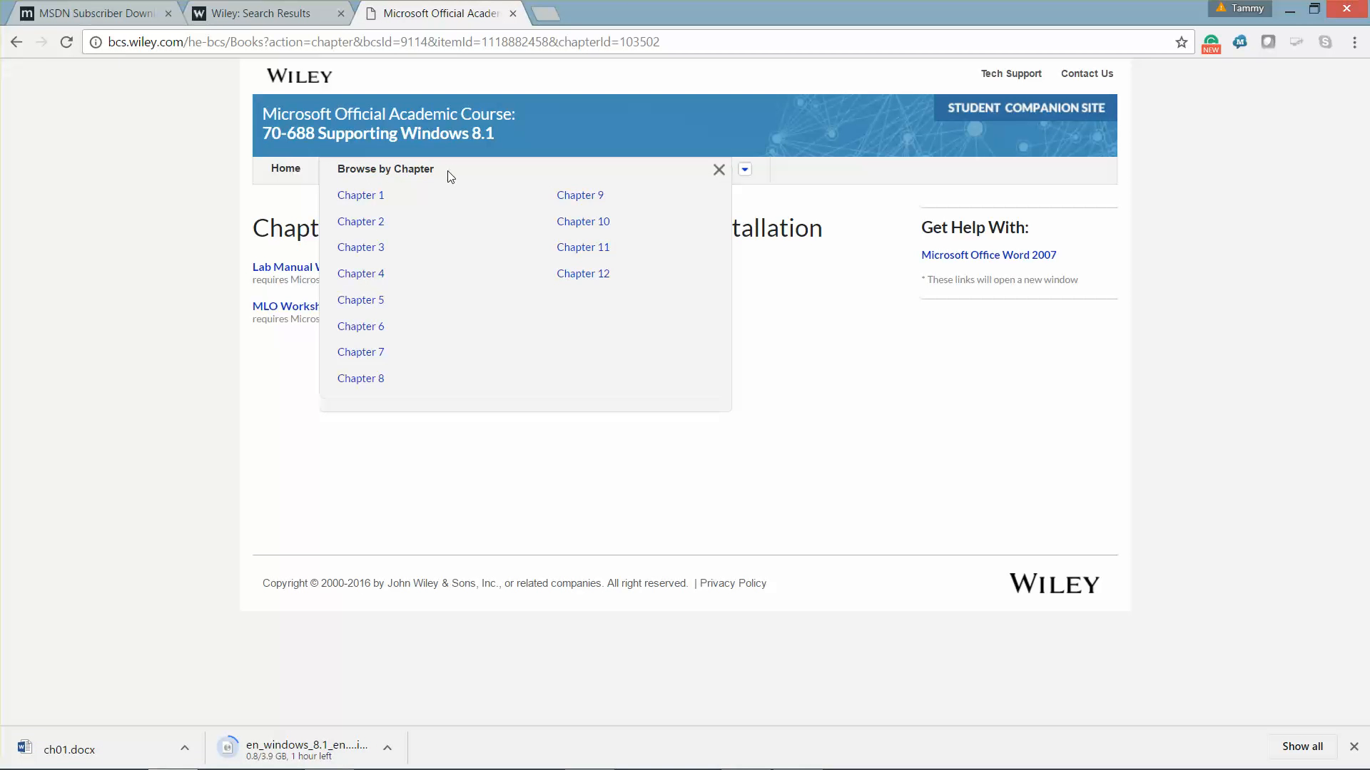
left_click(361, 196)
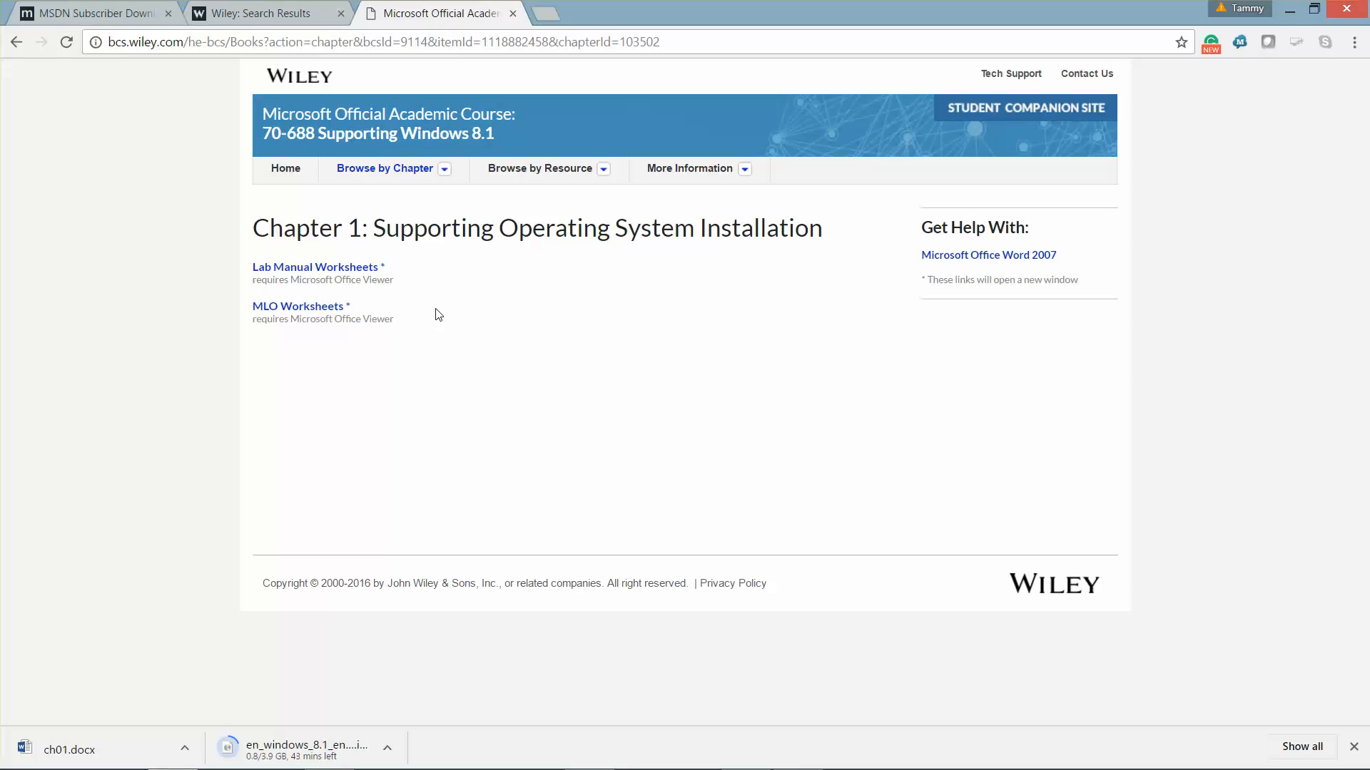
left_click(185, 748)
left_click(241, 637)
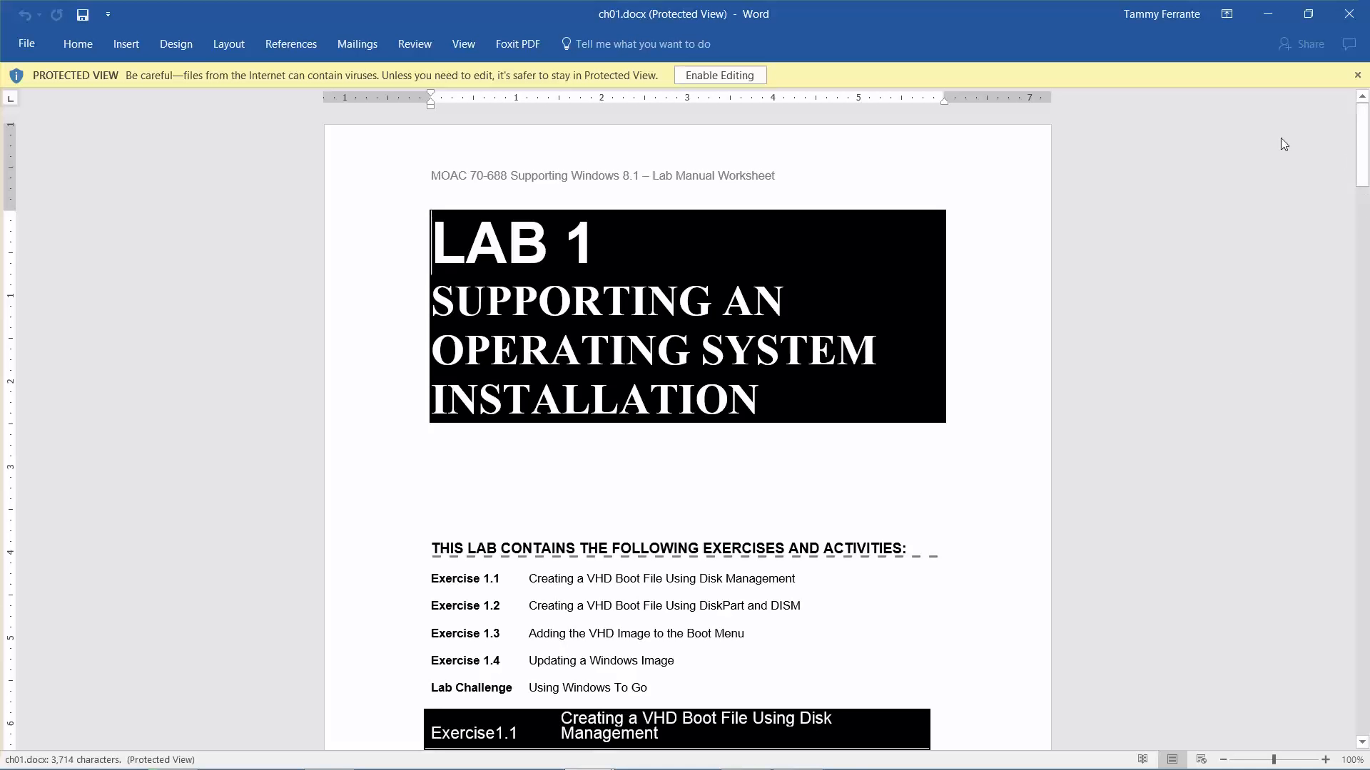
Step: Enable editing on ch01.docx, scroll through its Lab 1 pages, then close it
left_click(733, 82)
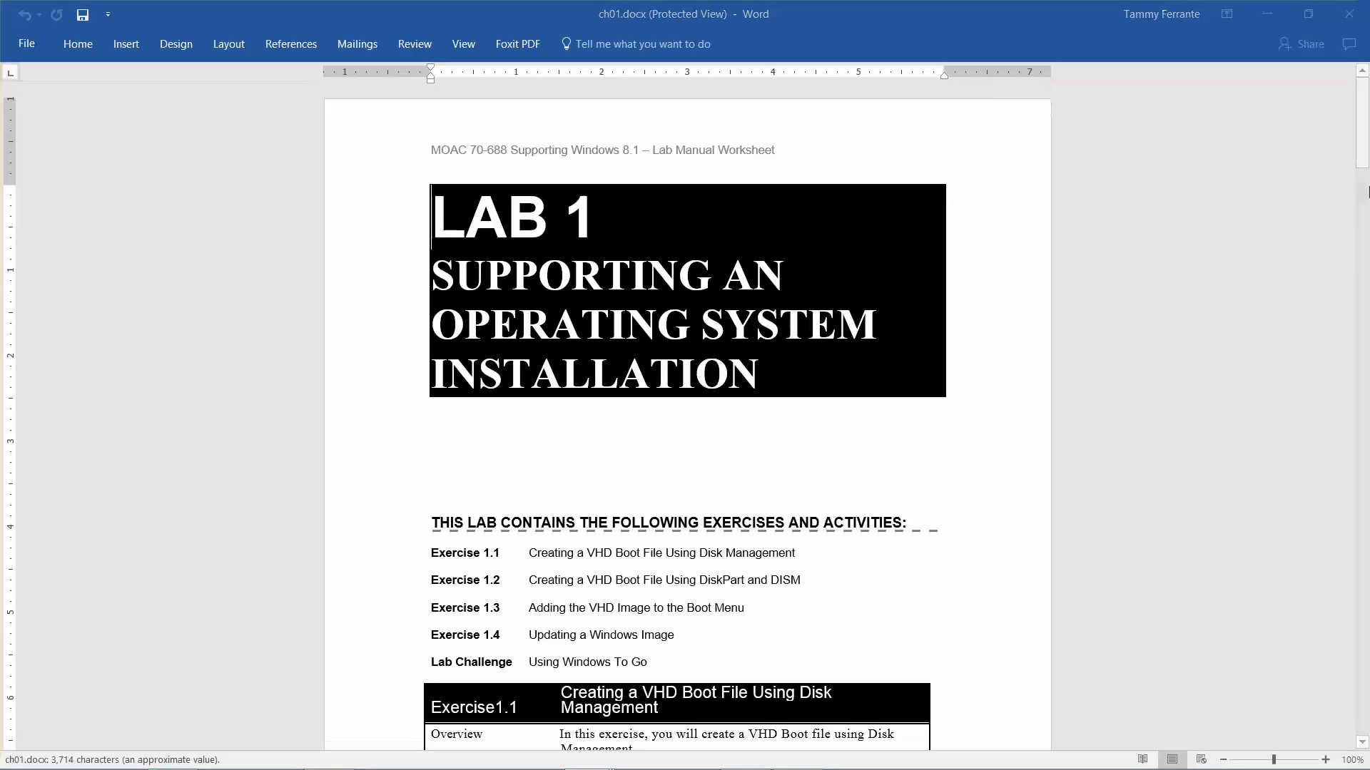
left_click_drag(1364, 182, 1364, 283)
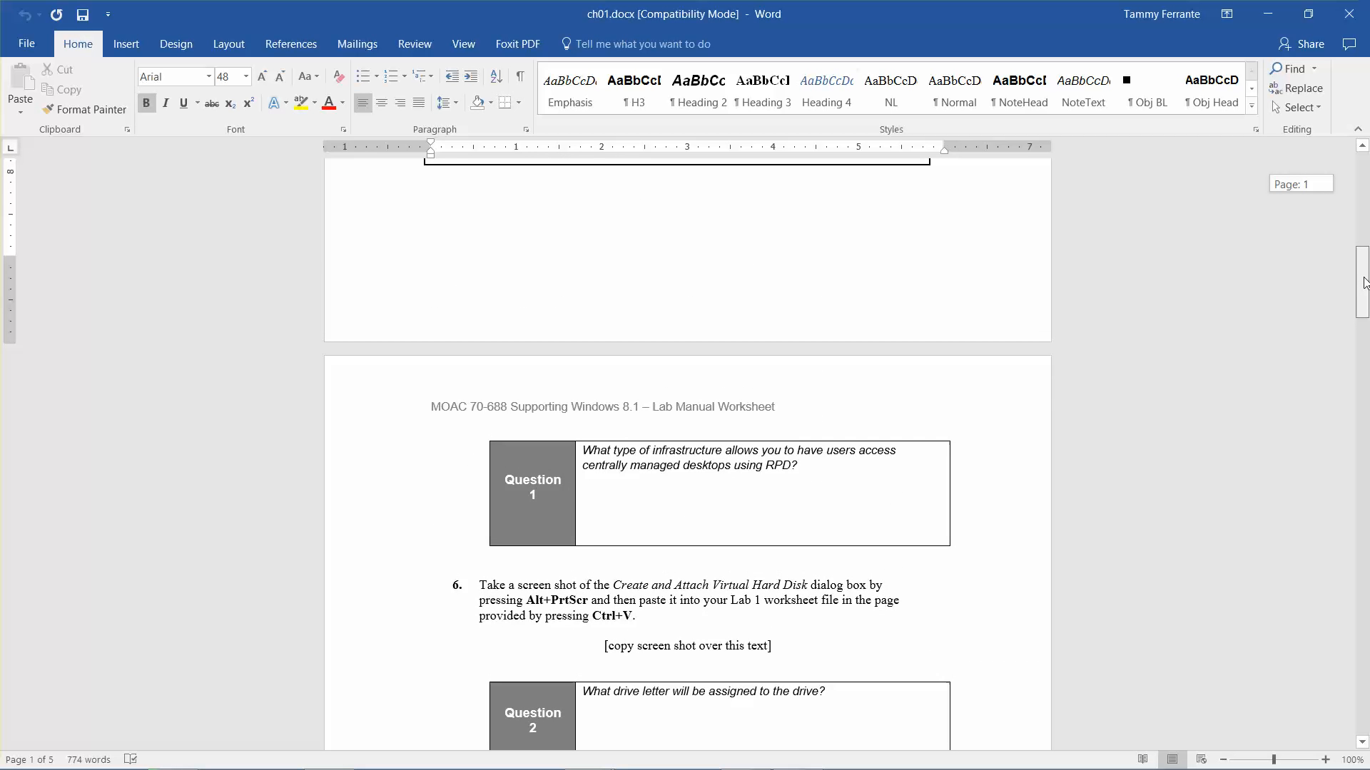
left_click_drag(1364, 283, 1364, 167)
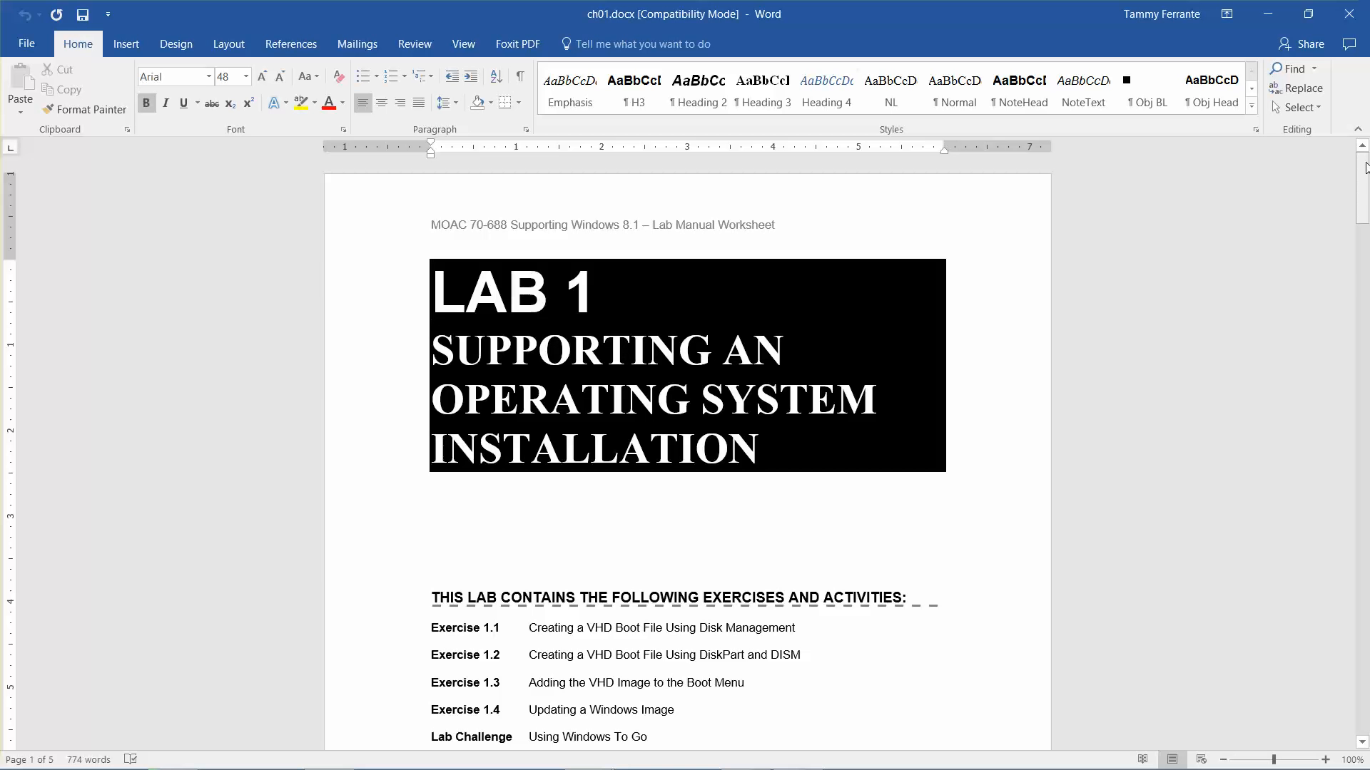
left_click_drag(1365, 167, 1365, 540)
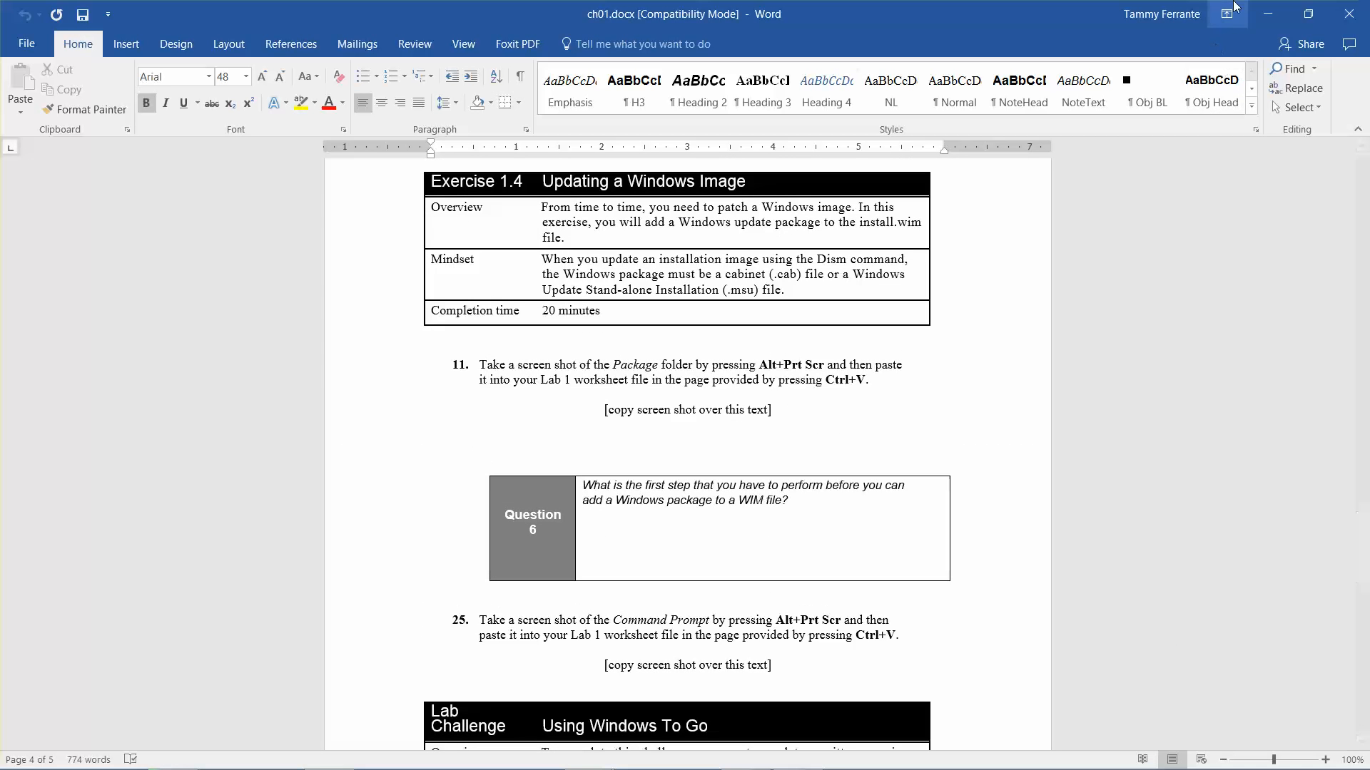
left_click(1353, 9)
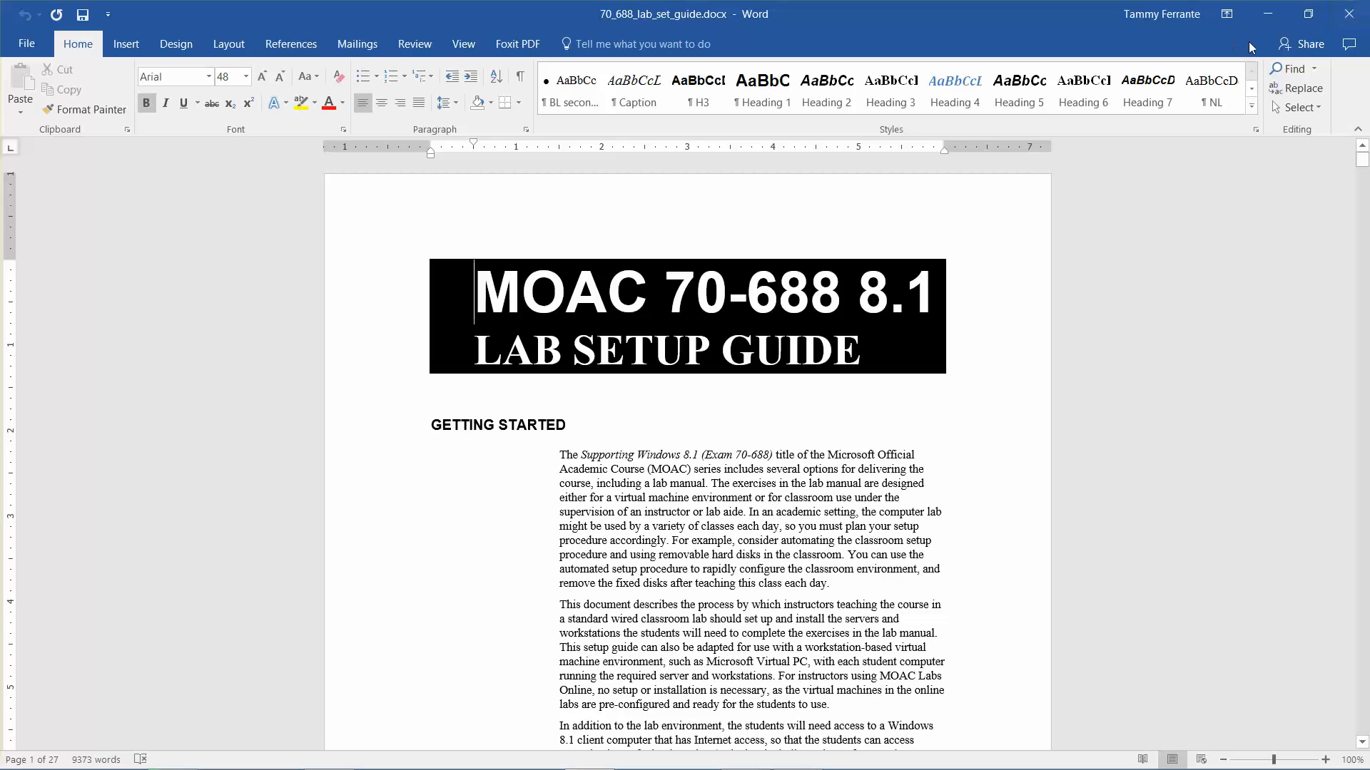
key("Down")
key("Down")
key("Down")
key("Down")
key("Down")
key("Down")
key("Down")
key("Down")
key("Down")
key("Down")
key("Down")
key("Down")
key("Down")
key("Down")
key("Down")
key("Down")
key("Down")
key("Down")
key("Down")
key("Down")
key("Down")
key("Down")
key("Down")
key("Down")
key("Down")
key("Down")
key("Down")
key("Down")
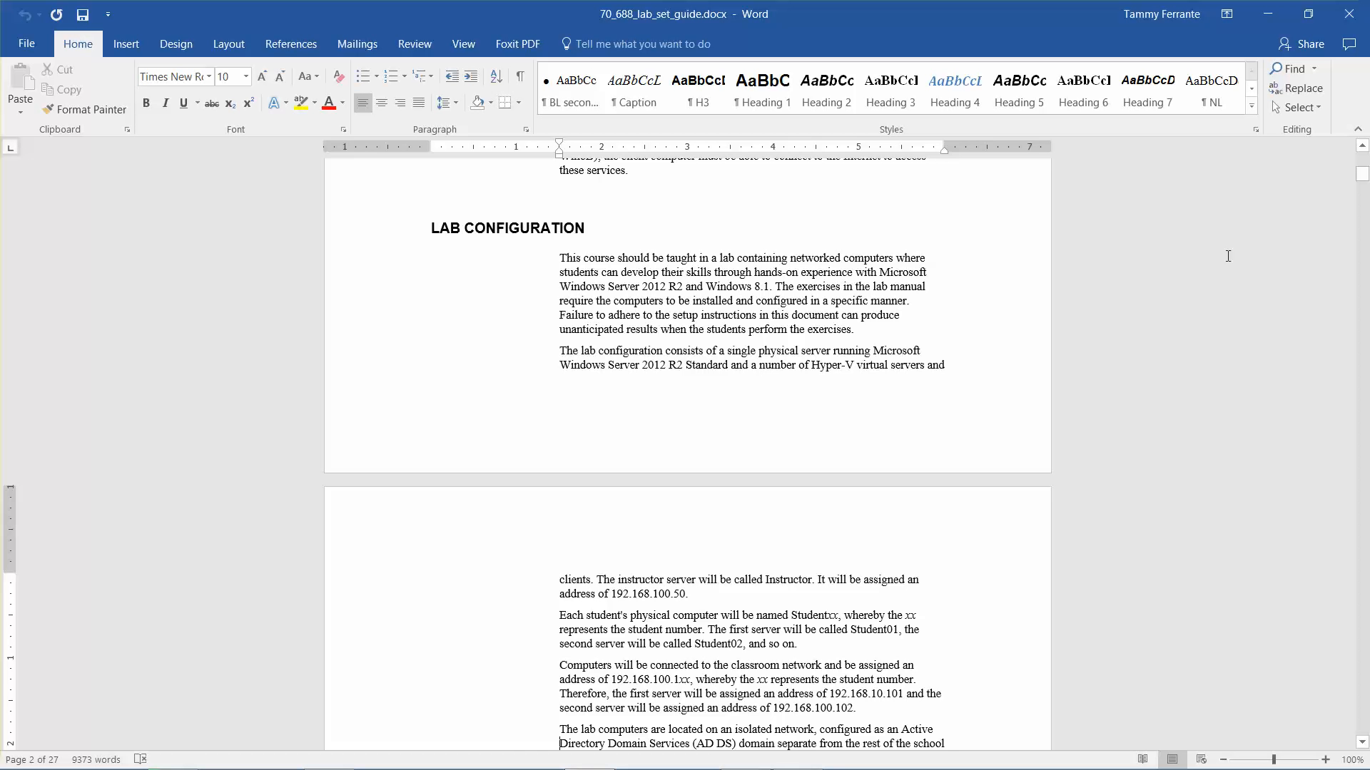
key("Down")
key("Down")
key("Down")
key("Down")
key("Down")
key("Down")
key("Down")
key("Down")
key("Down")
key("Down")
key("Down")
key("Down")
key("Down")
key("Down")
key("Down")
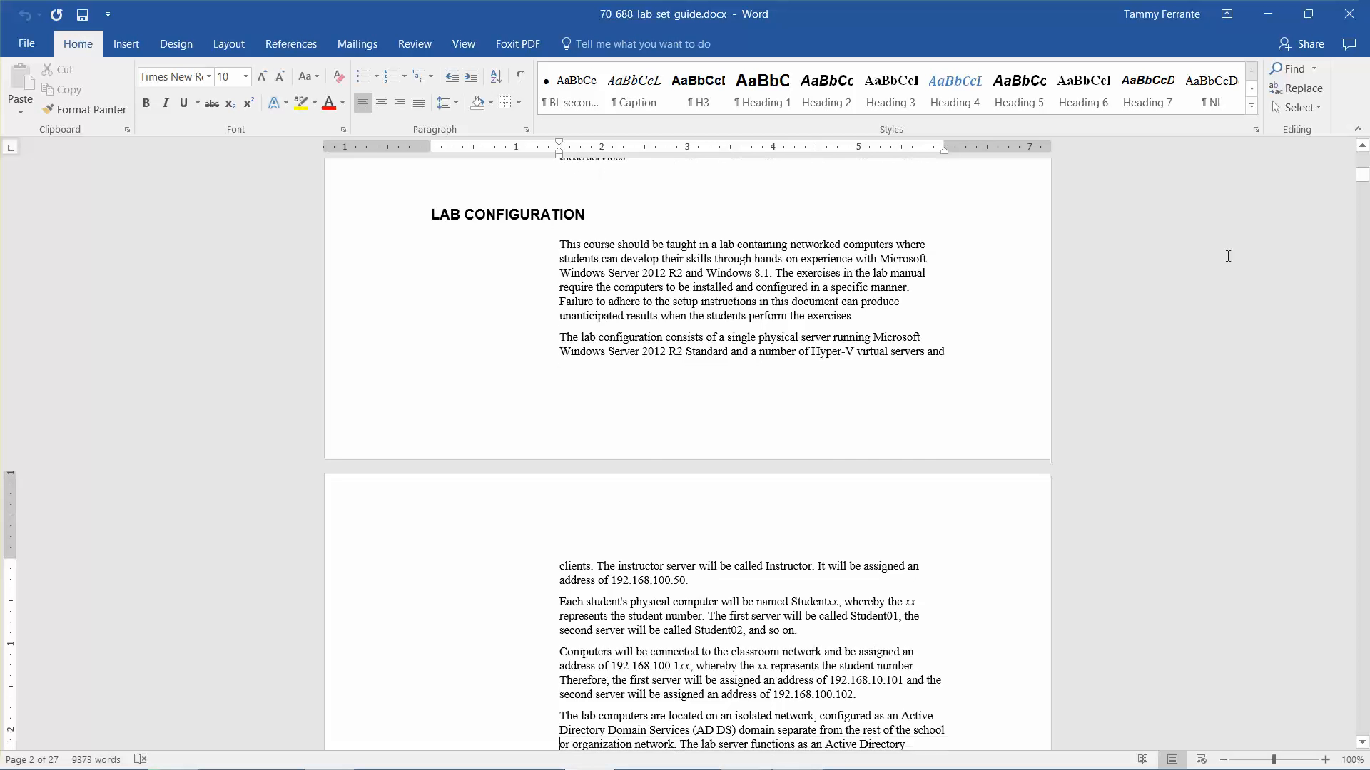
key("Down")
key("Down")
key("Down")
key("Down")
key("Down")
key("Down")
key("Down")
key("Down")
key("Down")
key("Down")
key("Down")
key("Down")
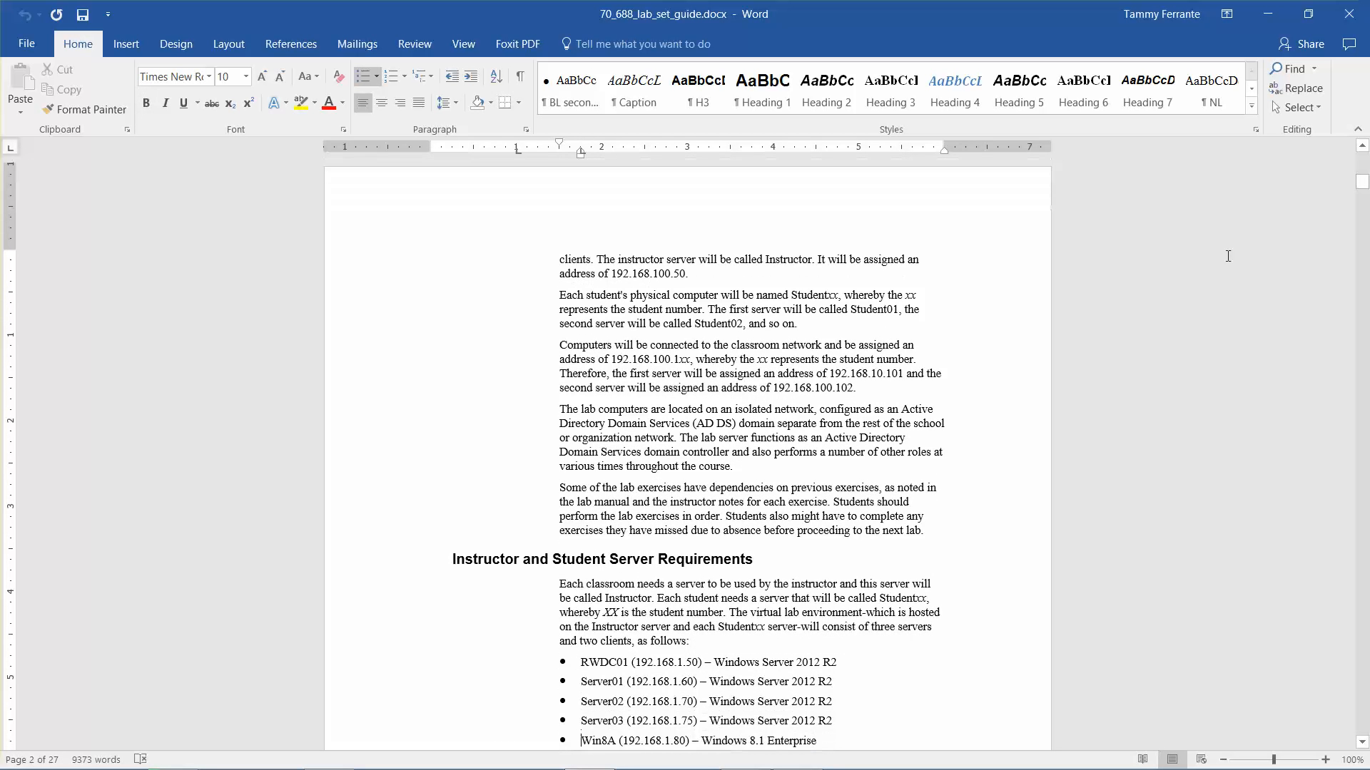
key("Down")
key("Down")
key("Down")
key("Down")
key("Down")
key("Down")
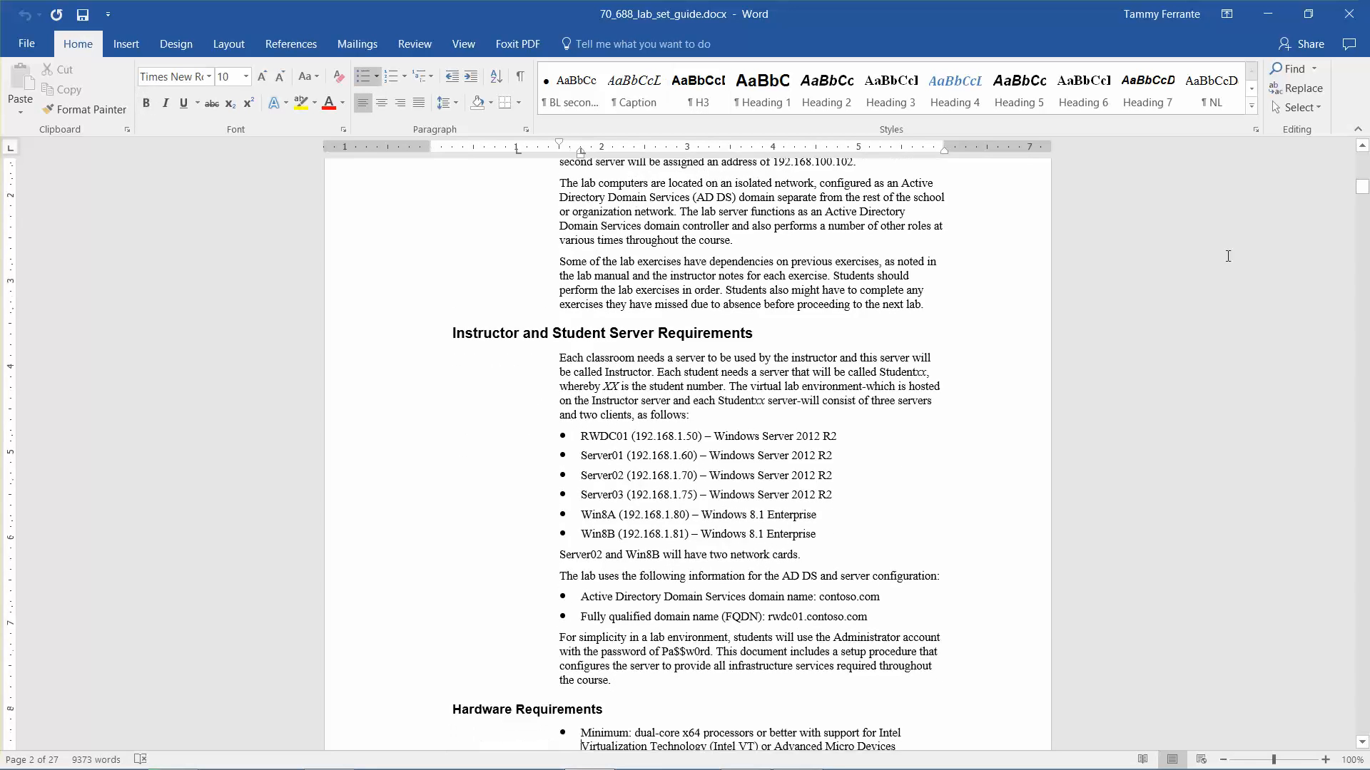
key("Up")
key("Up")
key("Up")
key("Up")
key("Up")
key("Up")
key("Up")
key("Up")
key("Up")
key("Up")
key("Up")
key("Up")
key("Up")
key("Up")
key("Up")
key("Up")
key("Up")
key("Up")
key("Up")
key("Up")
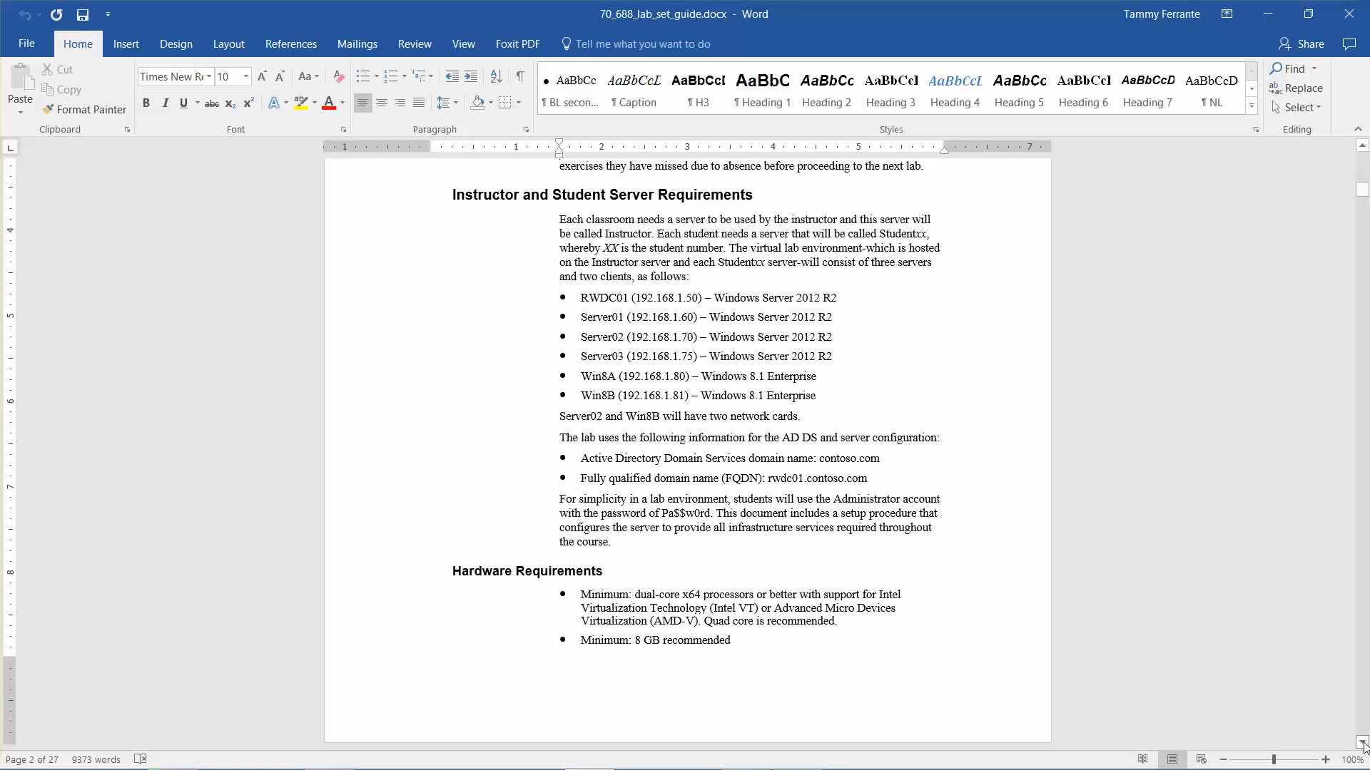
left_click_drag(1362, 743, 1362, 743)
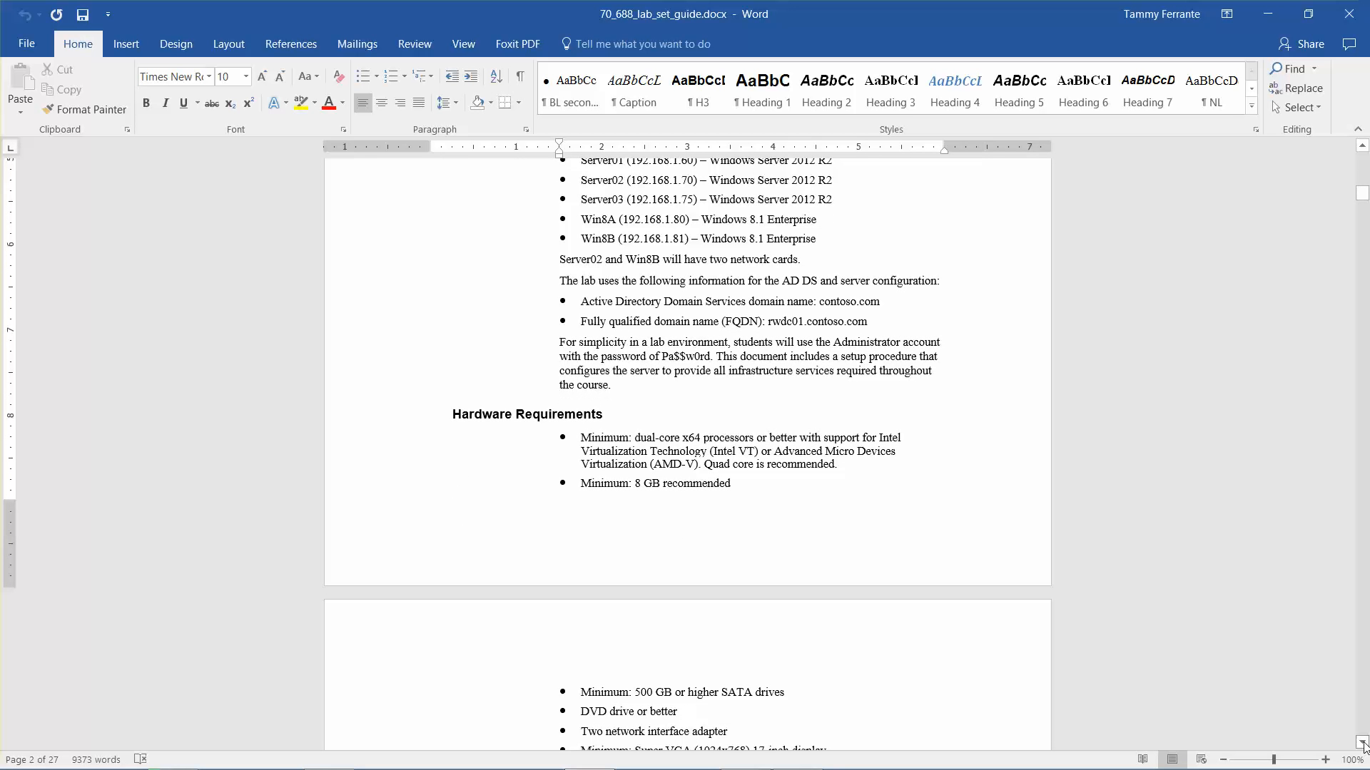
left_click_drag(1362, 743, 1363, 743)
scroll(1362, 744, "down", 5)
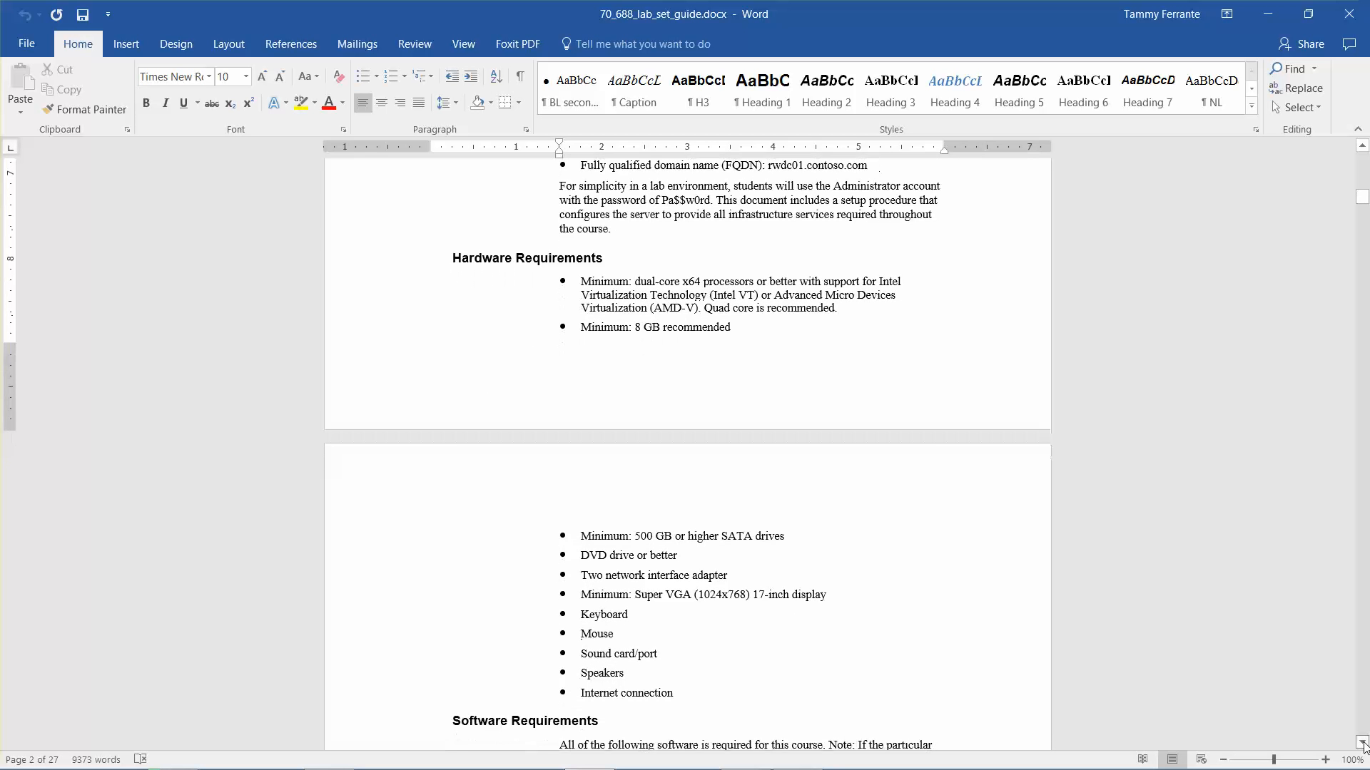
scroll(1362, 744, "down", 8)
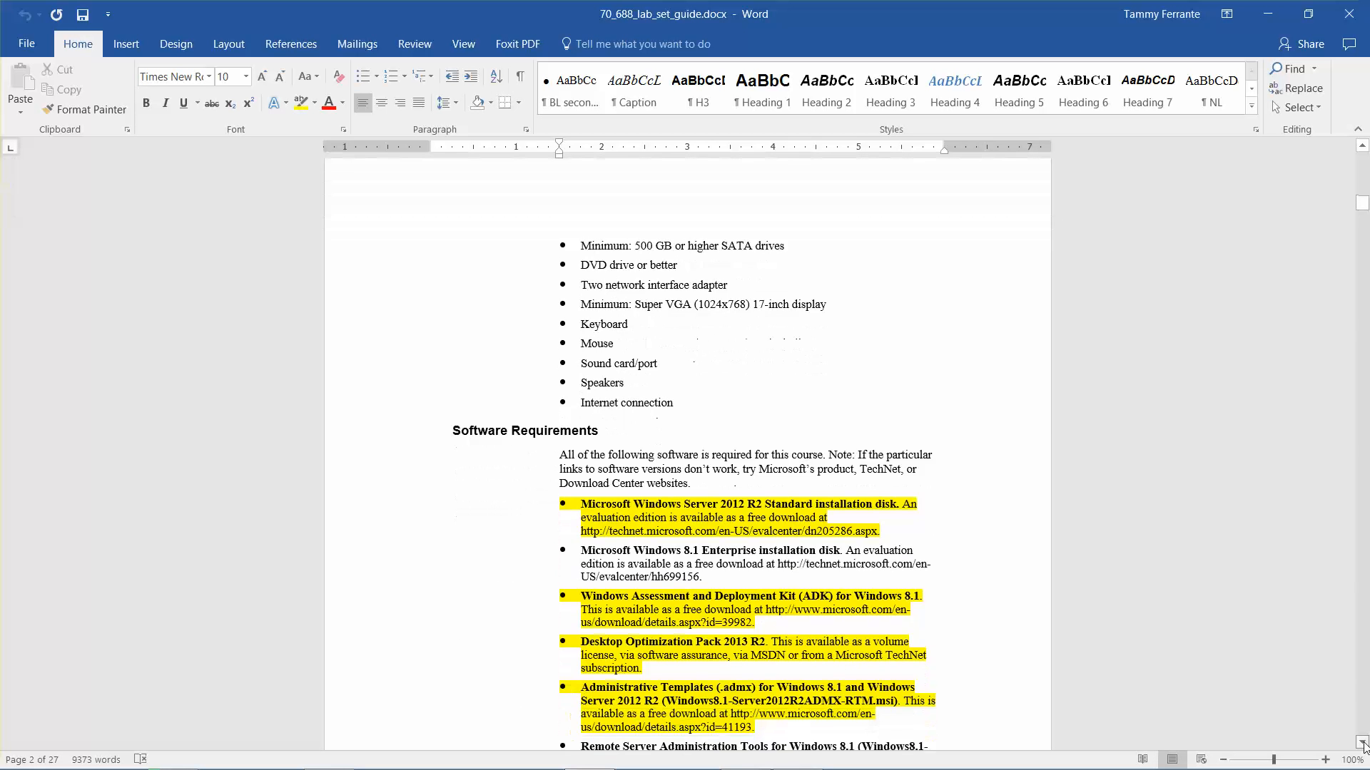
scroll(1362, 744, "down", 1)
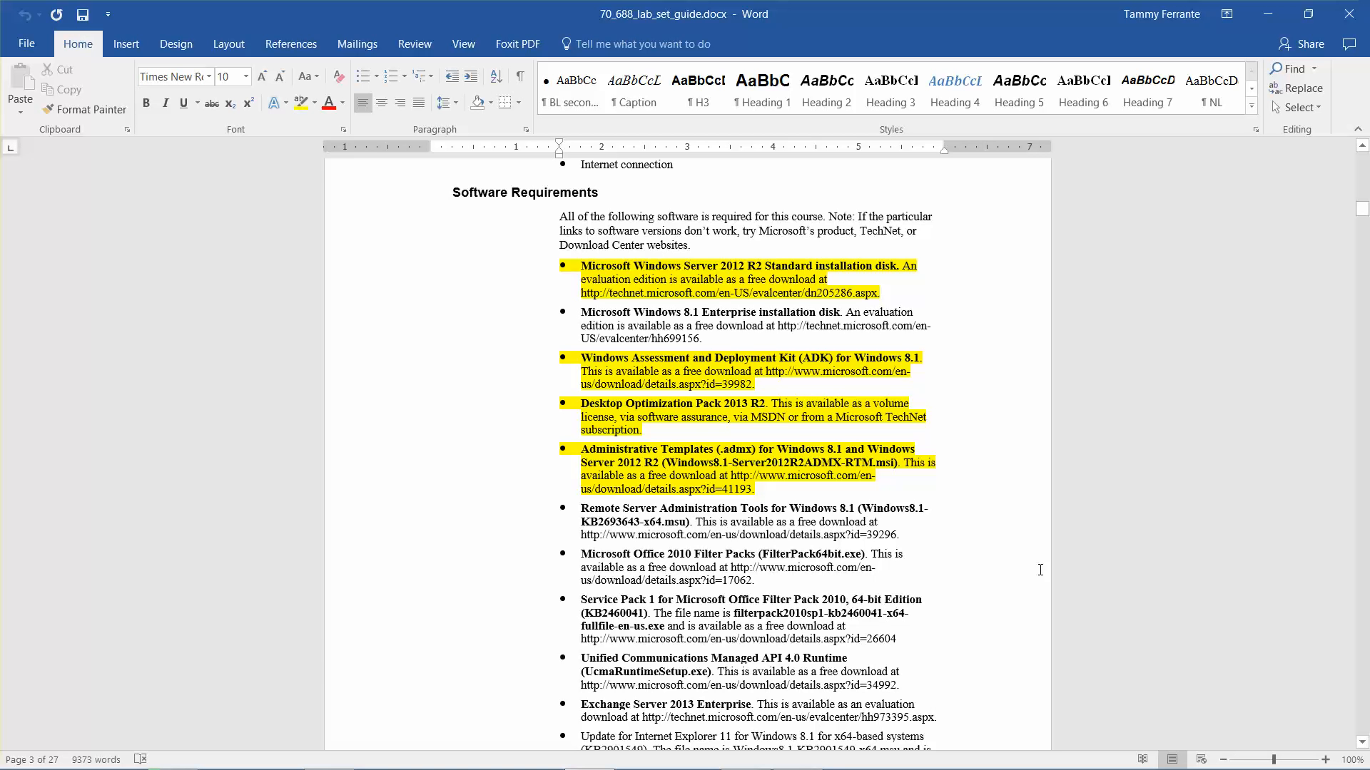
Step: Scroll down through the lab guide's server setup instructions
scroll(1040, 570, "down", 6)
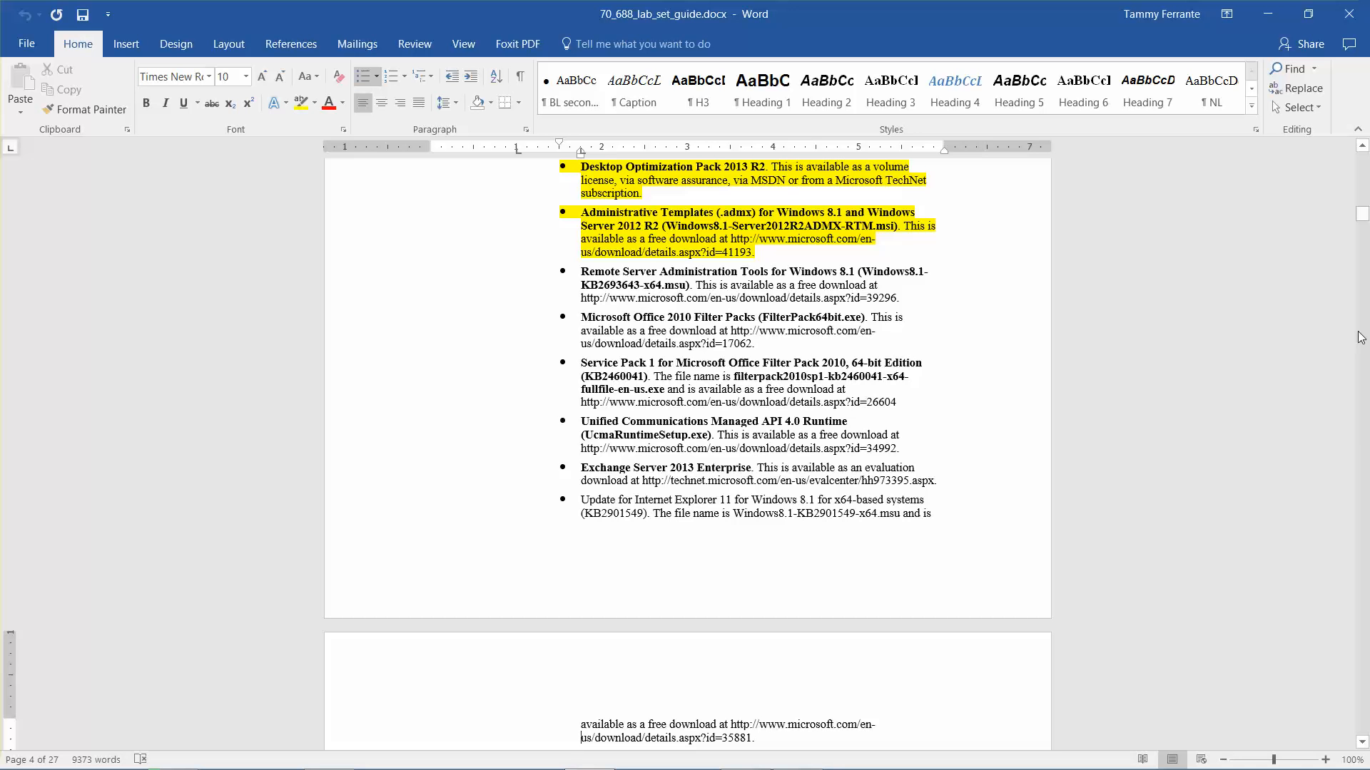
left_click(1362, 742)
left_click(1361, 743)
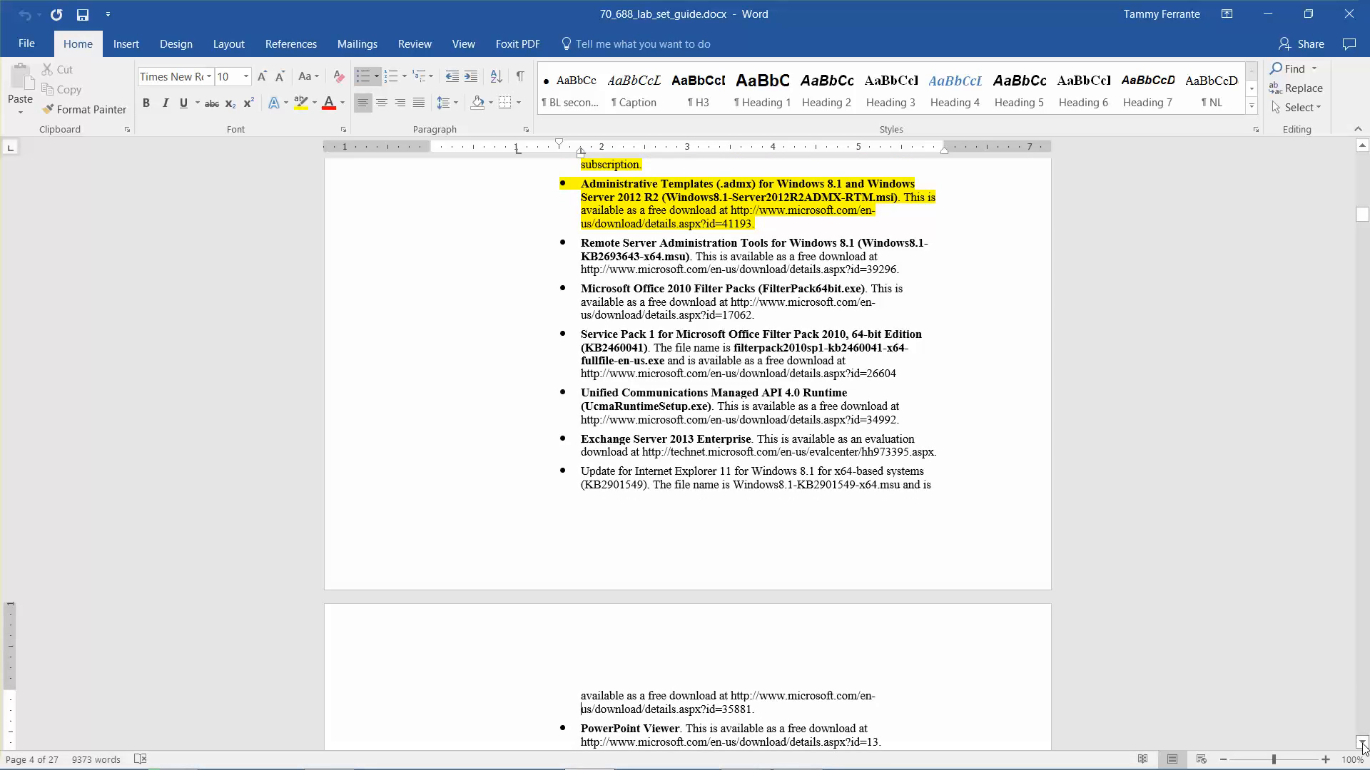
left_click(1363, 743)
left_click(1363, 743)
left_click(1362, 743)
left_click(1363, 743)
left_click(1362, 743)
left_click(1363, 743)
left_click(1362, 743)
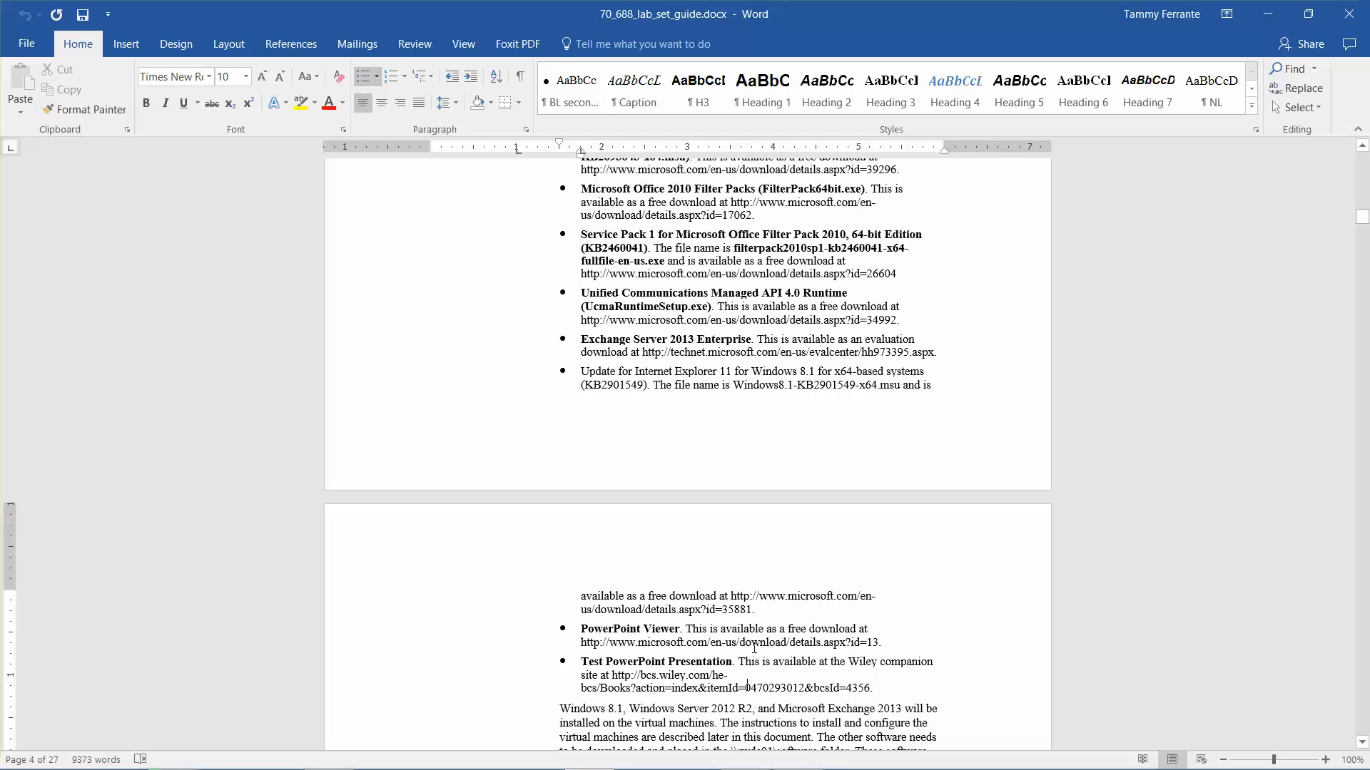
scroll(754, 647, "down", 5)
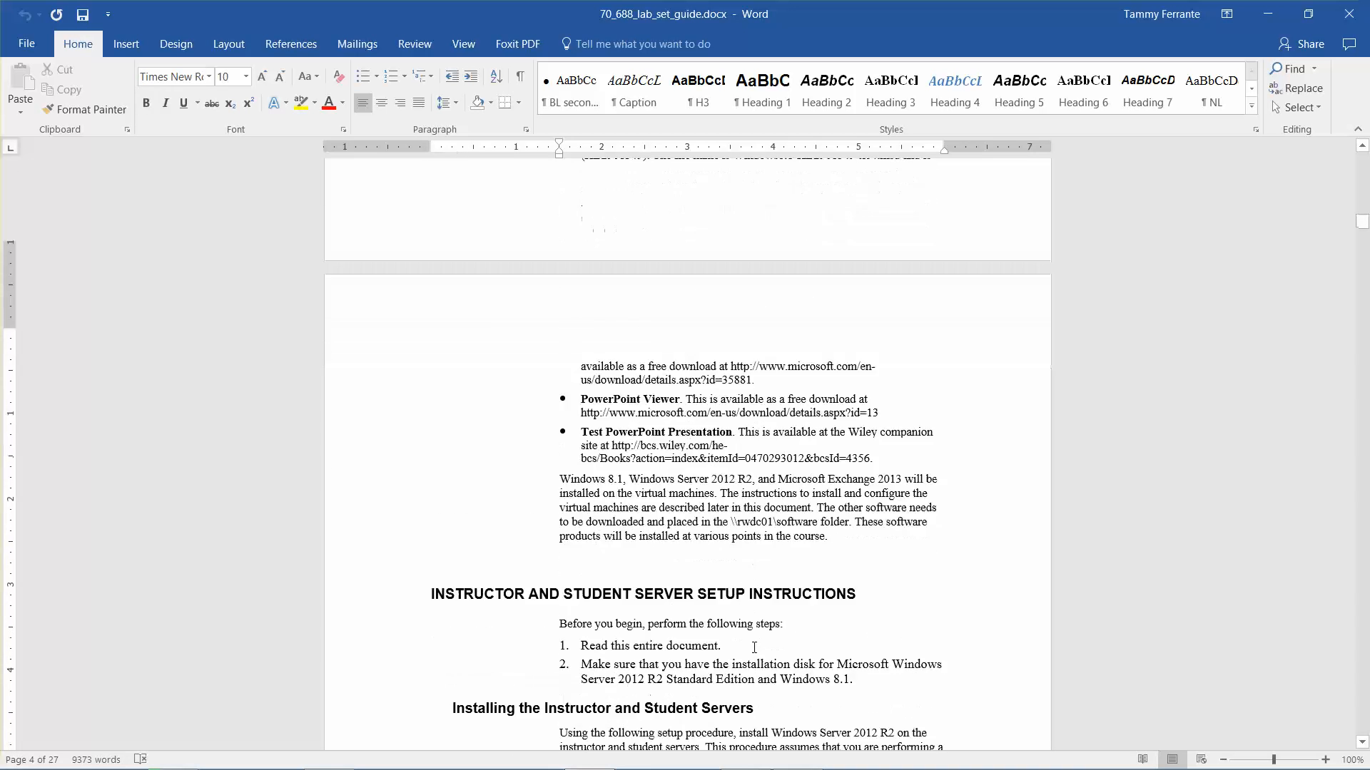
key("Down")
key("Down")
key("Down")
key("Down")
key("Down")
key("Down")
key("Down")
key("Down")
key("Down")
key("Down")
key("Down")
key("Down")
key("Down")
key("Down")
key("Down")
key("Down")
key("Down")
key("Down")
key("Down")
key("Down")
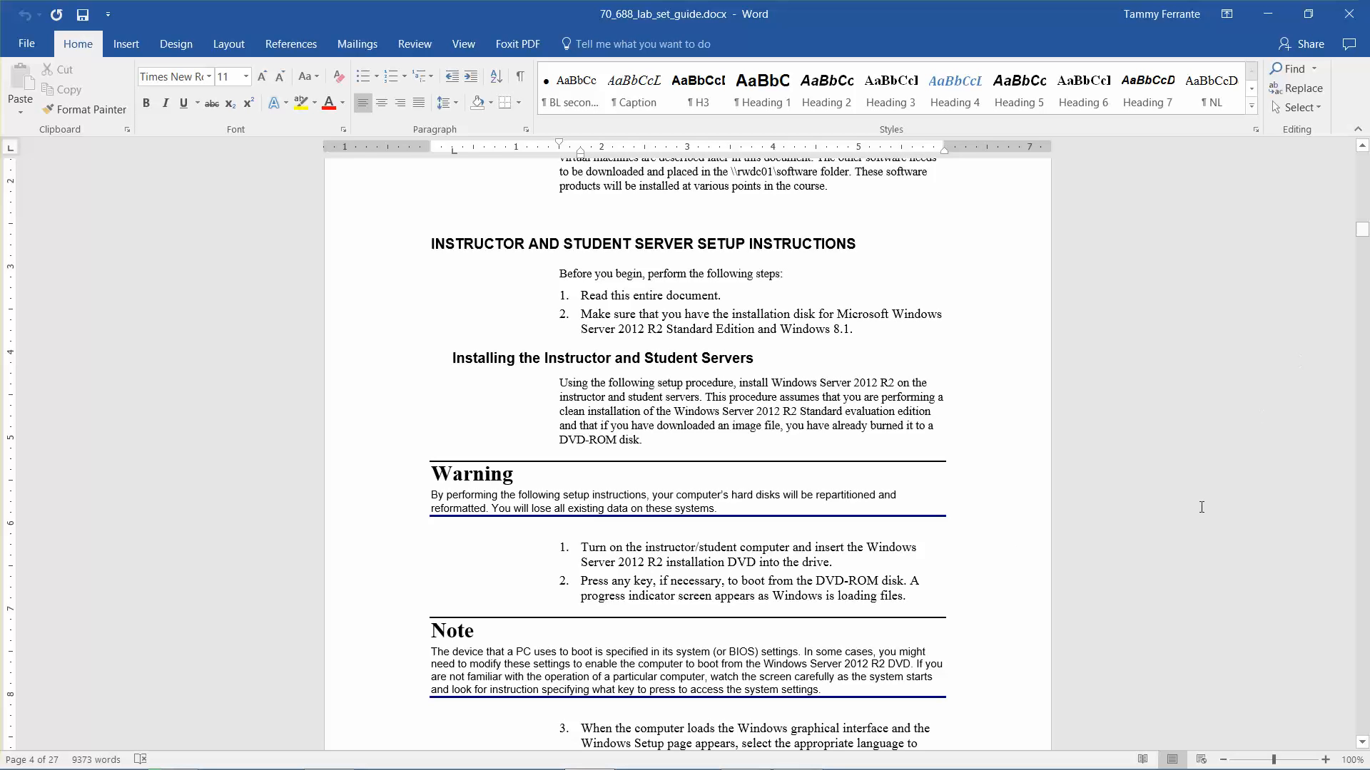
Step: Read on past Installing Hyper-V to Creating RWDC01, then minimize Word
scroll(1017, 553, "down", 8)
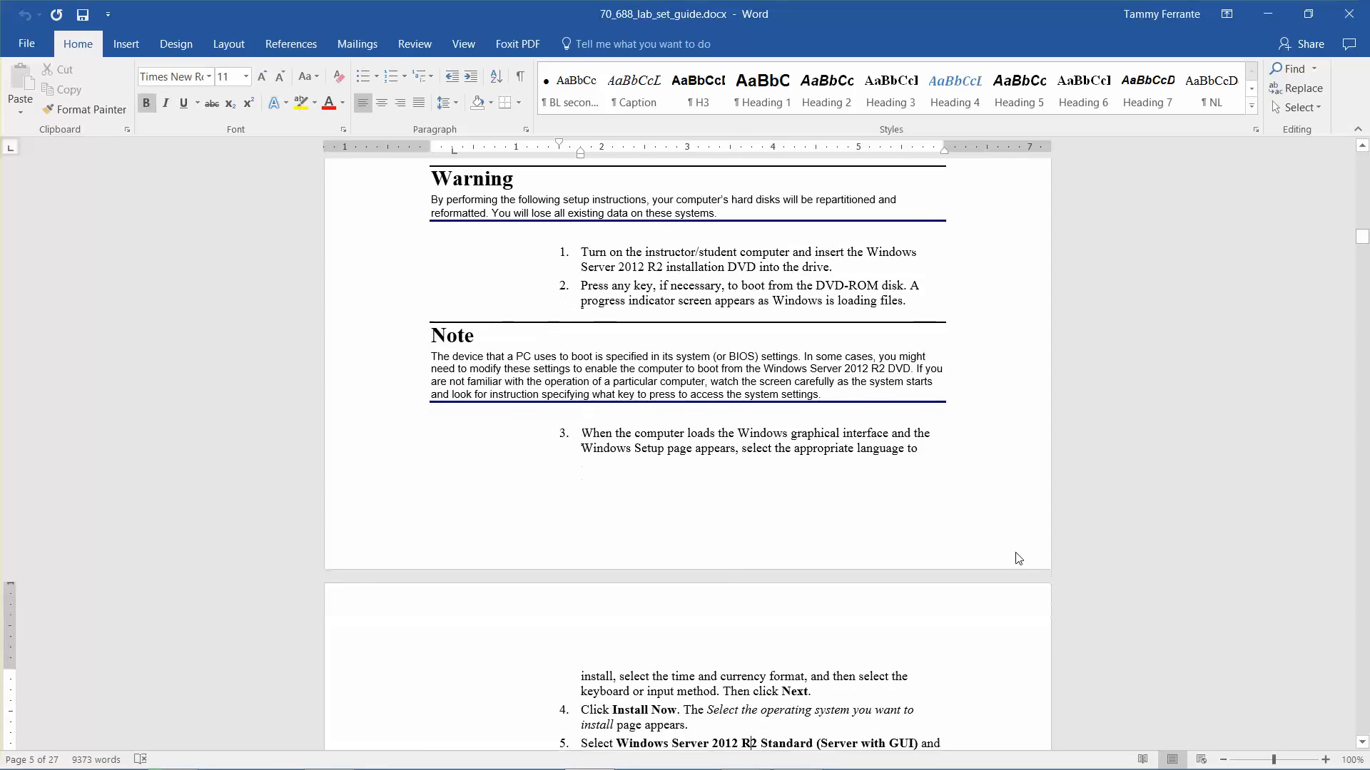
scroll(1017, 553, "down", 12)
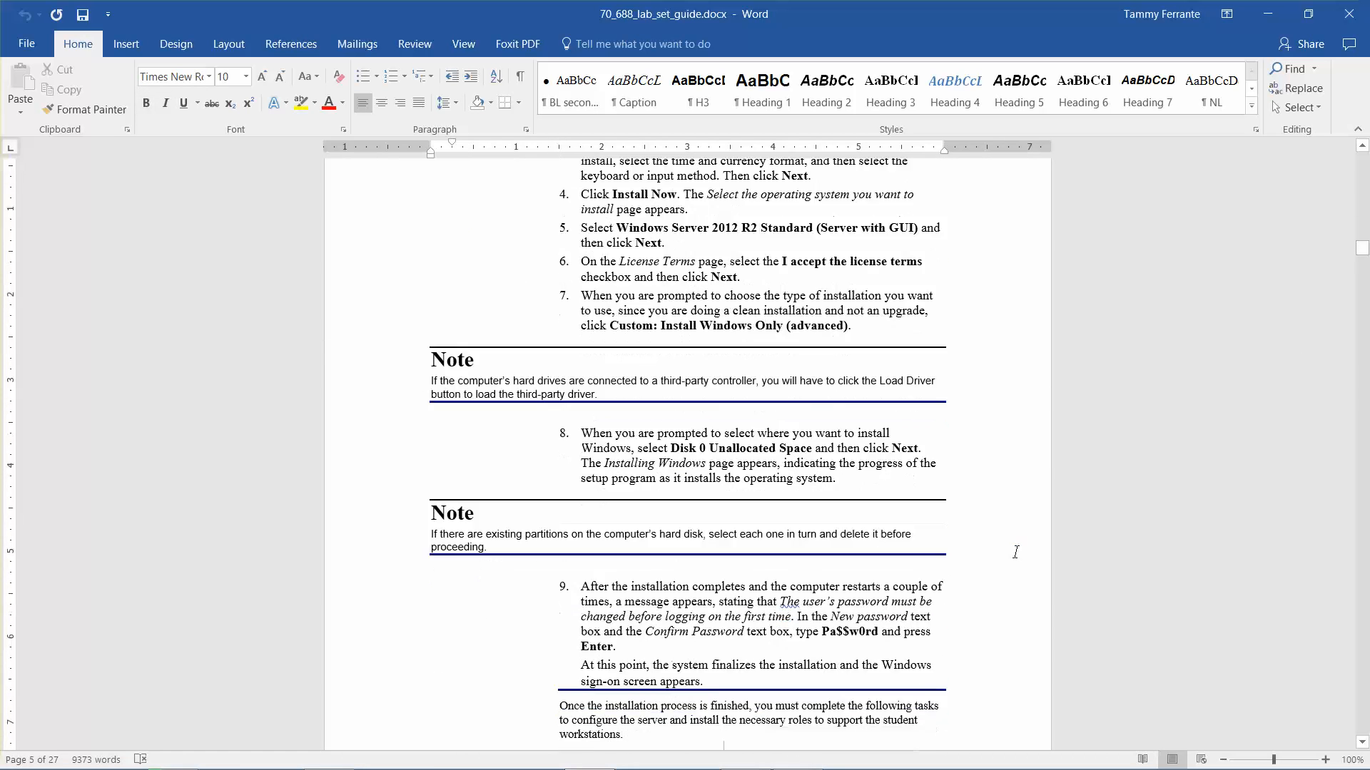
scroll(1018, 553, "down", 5)
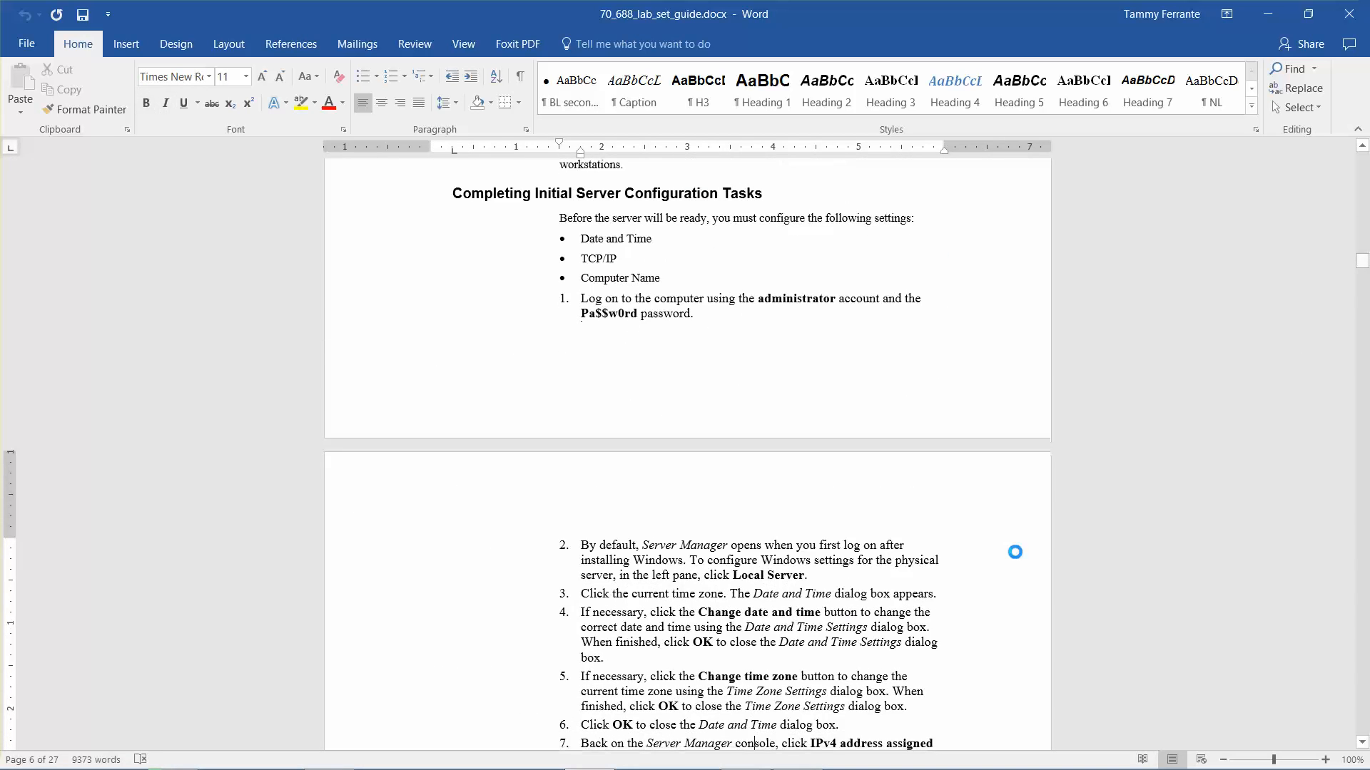
key("Down")
key("Down")
key("Down")
key("Down")
key("Down")
key("Down")
key("Down")
key("Down")
key("Down")
key("Down")
key("Down")
key("Down")
key("Down")
key("Down")
key("Down")
key("Down")
key("Down")
key("Down")
key("Down")
key("Down")
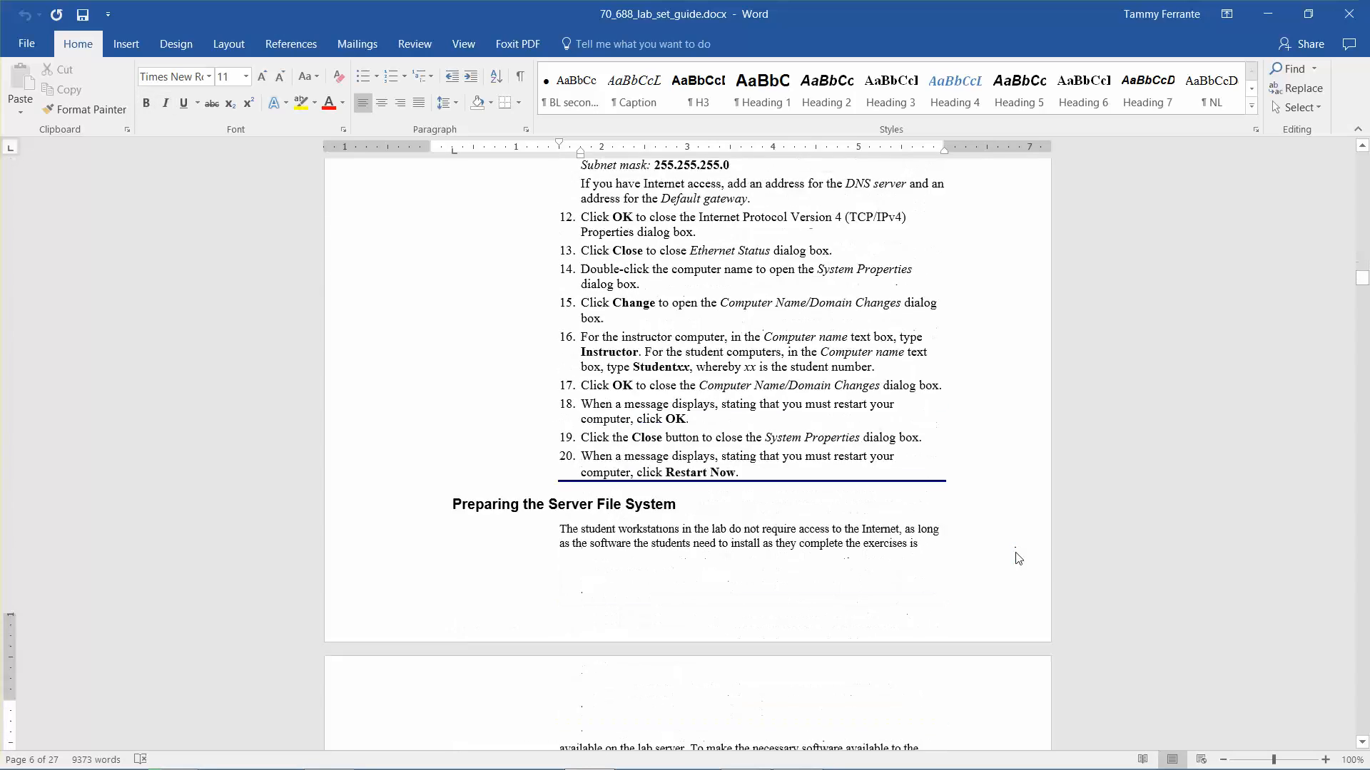
key("Down")
key("Down")
key("Down")
key("Down")
key("Down")
key("Down")
key("Down")
key("Down")
key("Down")
key("Down")
key("Down")
key("Down")
key("Down")
key("Down")
key("Down")
key("Down")
key("Down")
key("Down")
key("Down")
key("Down")
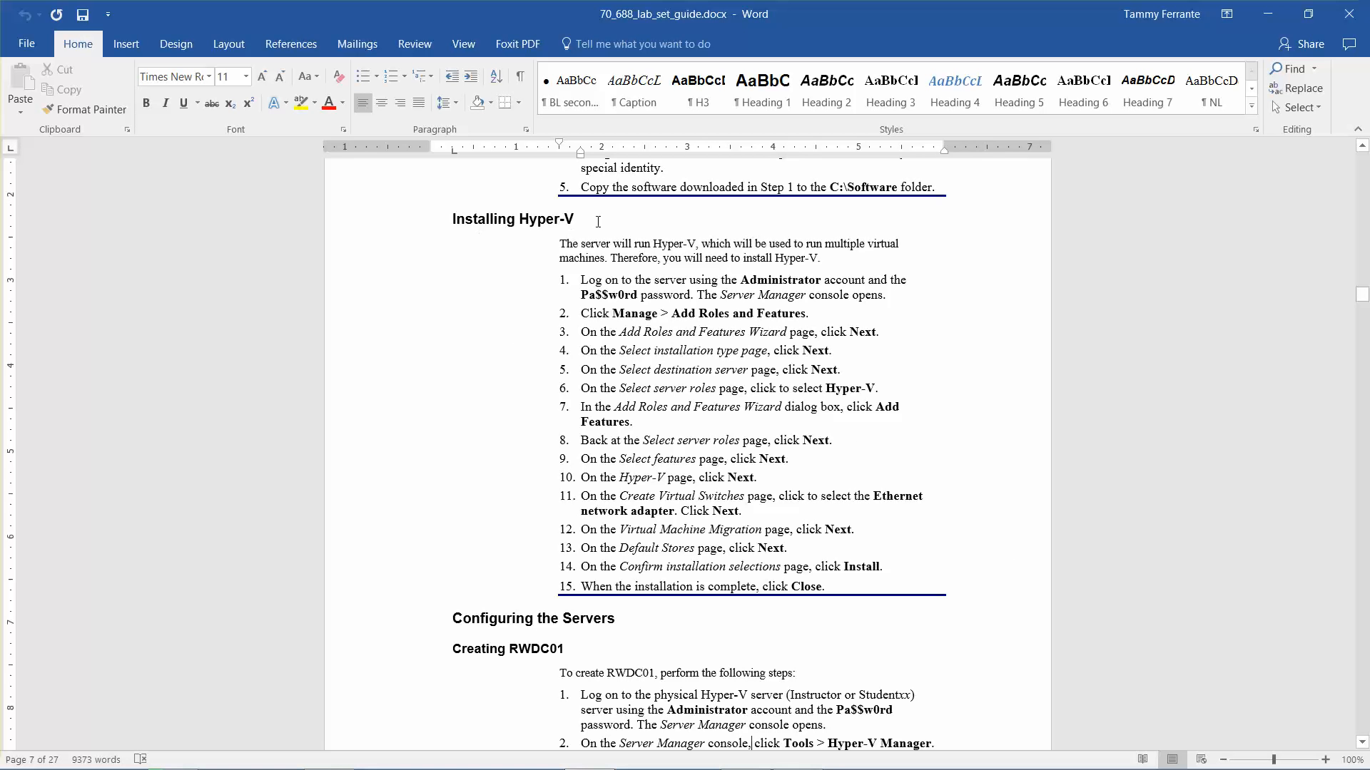
left_click(1258, 7)
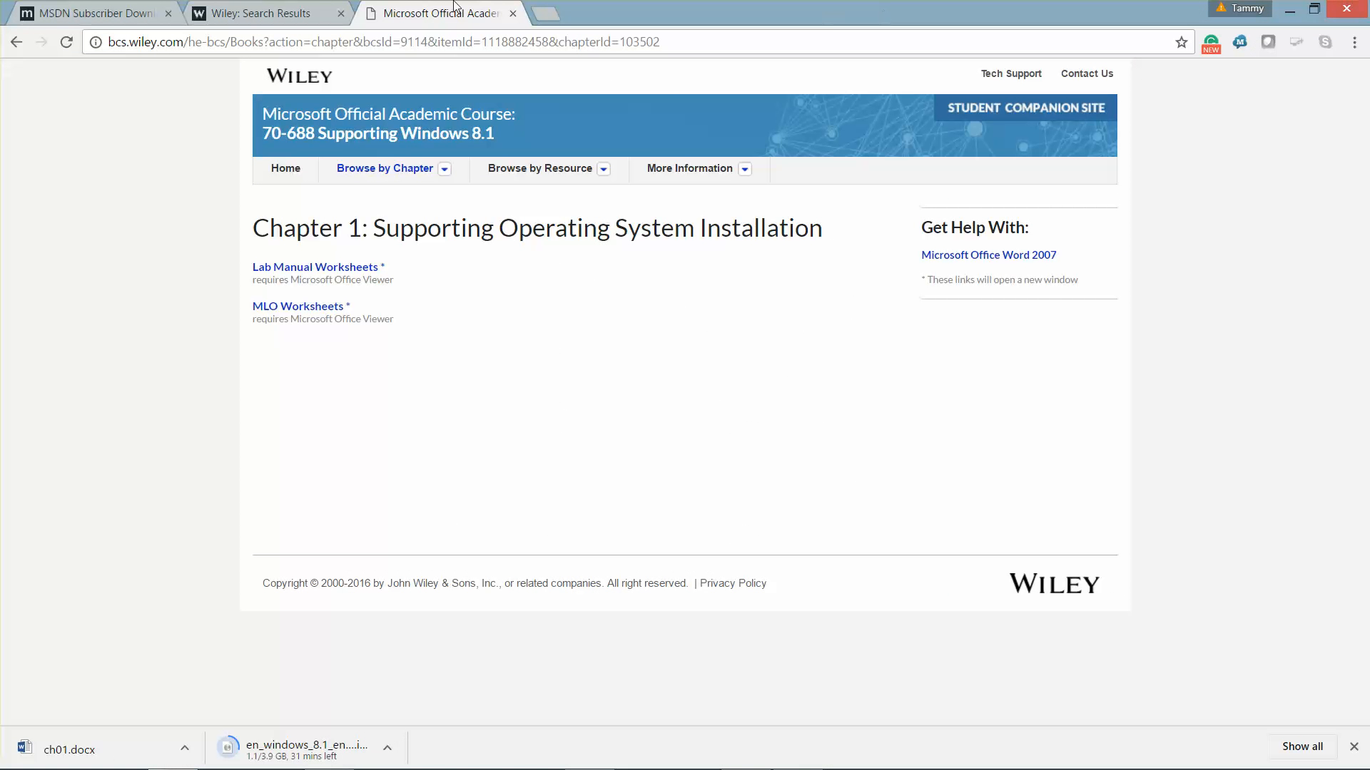
Step: Close the Wiley tab, minimize Chrome, and open Programs and Features from the Start menu
left_click(512, 13)
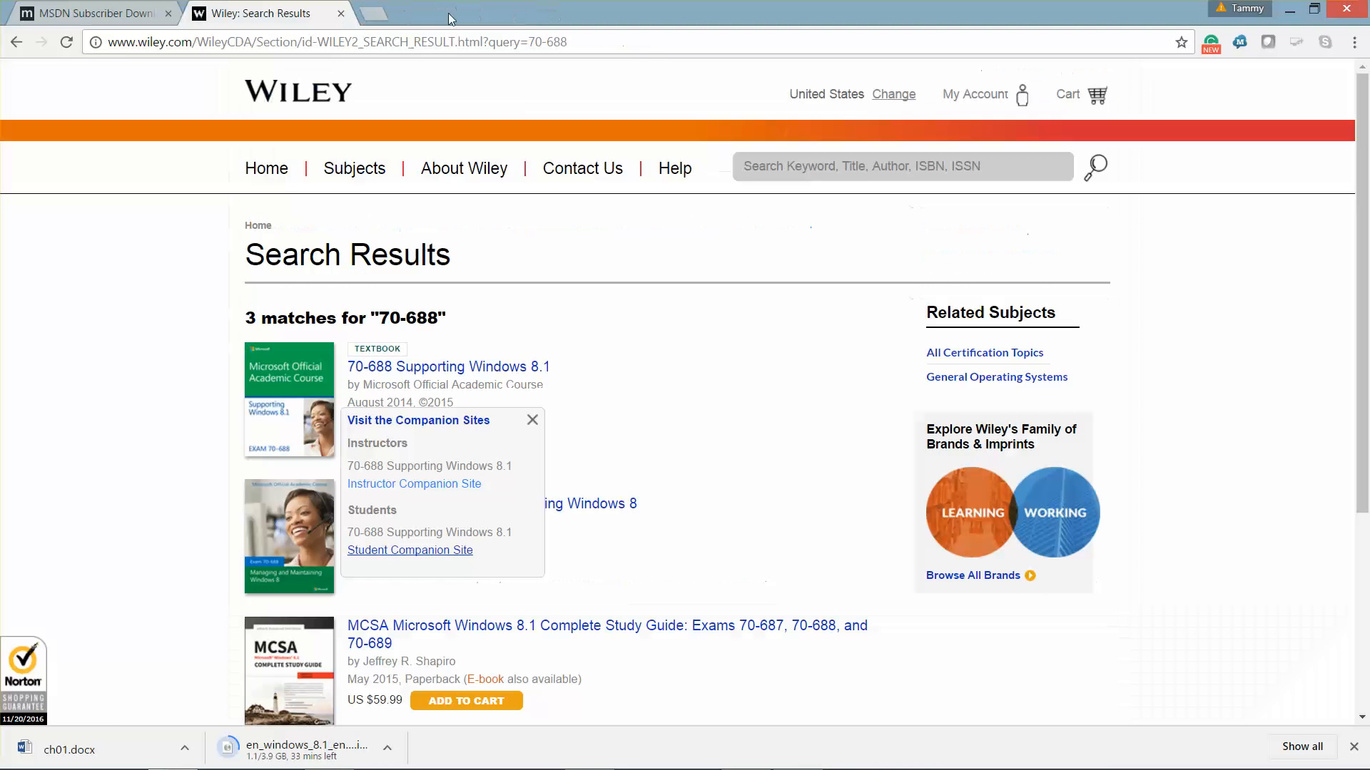
left_click(1289, 10)
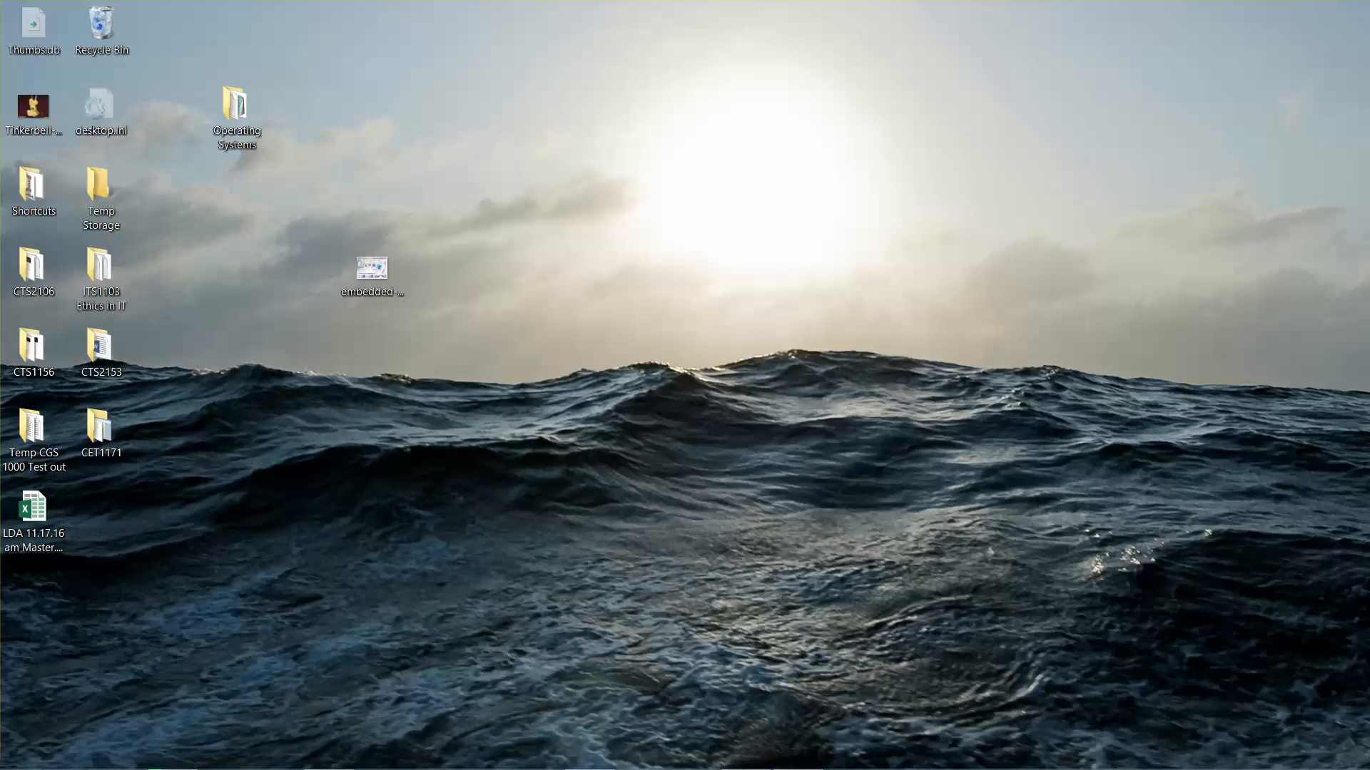
mouse_move(70, 766)
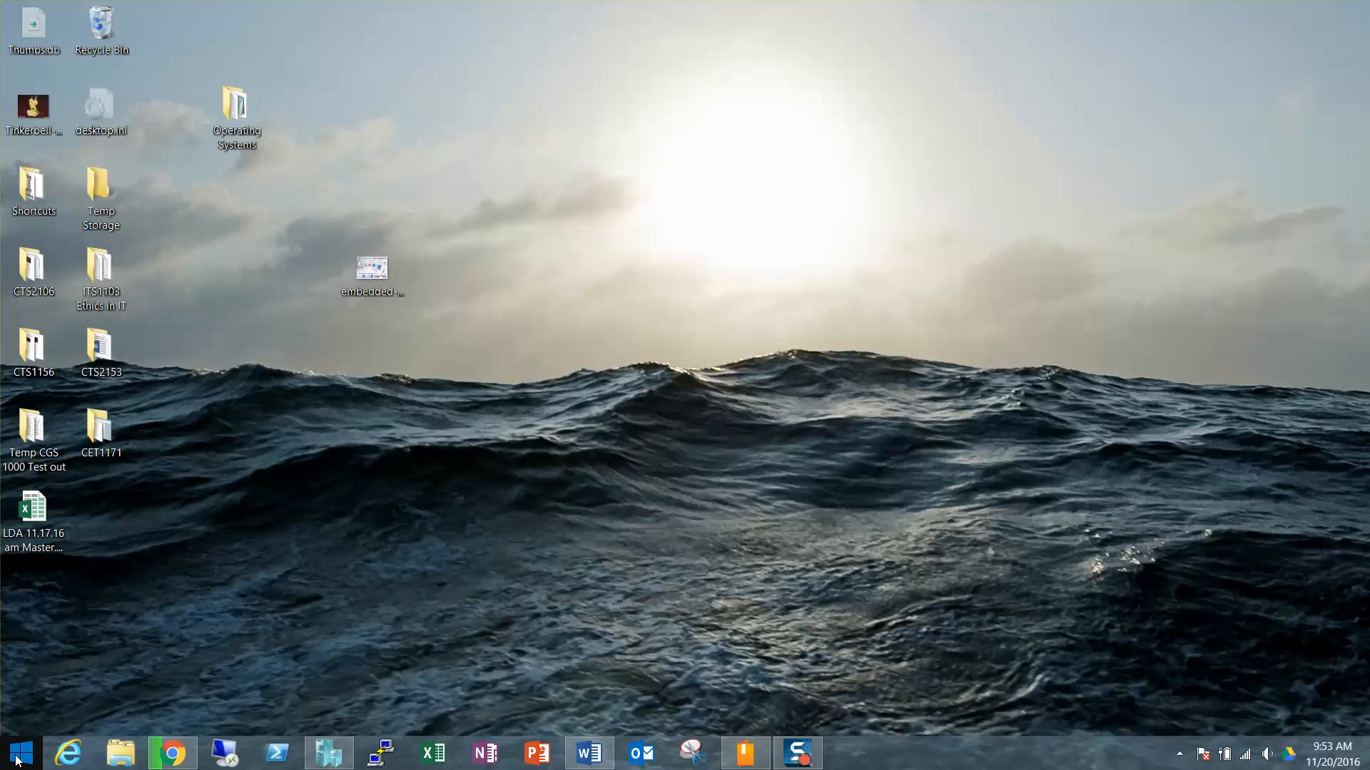
right_click(17, 760)
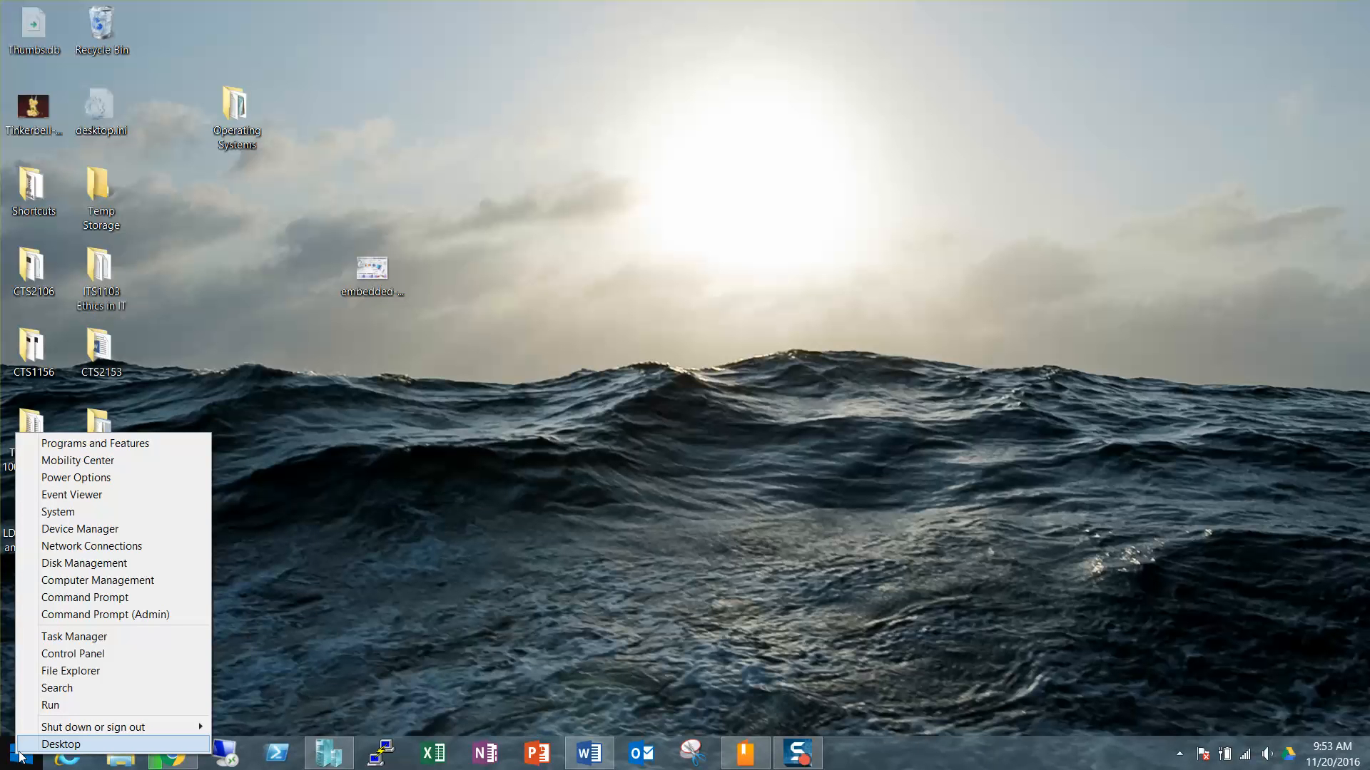
left_click(152, 445)
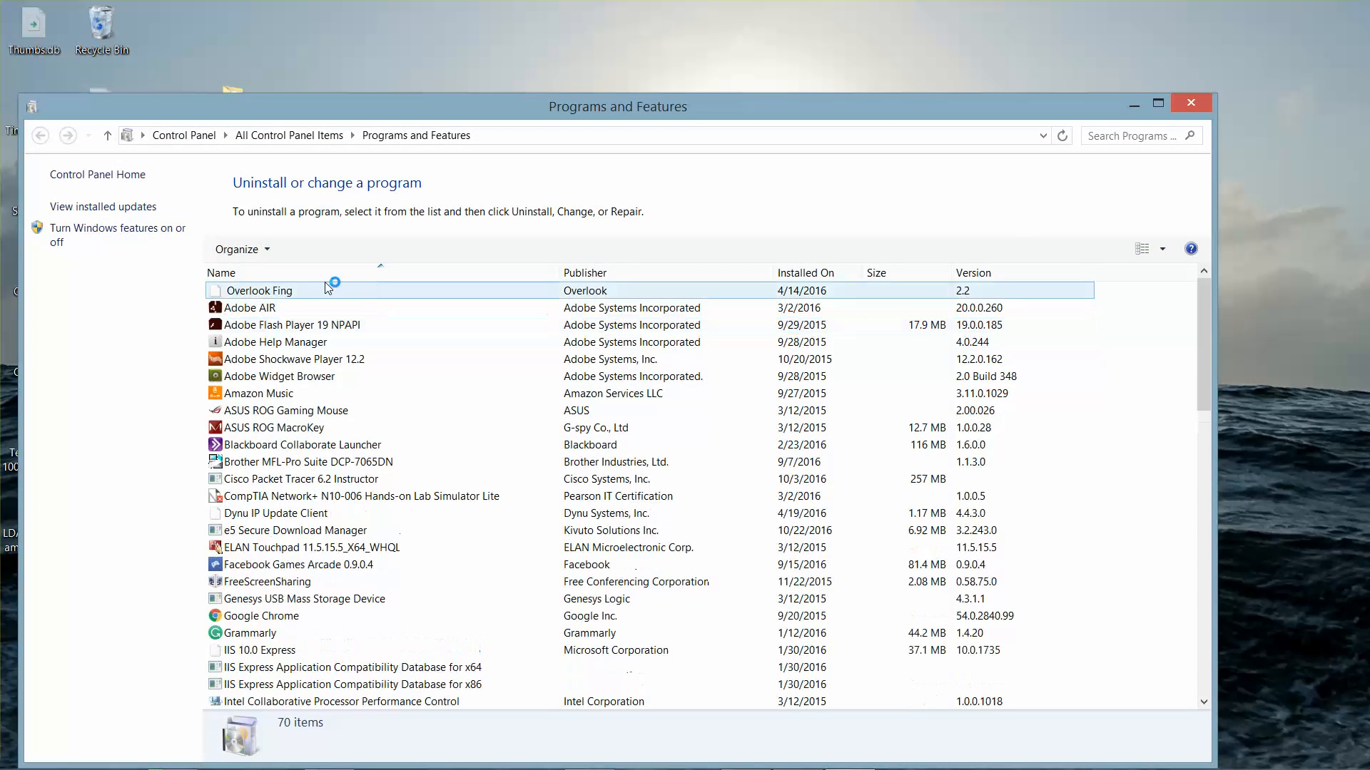
Step: In Windows Features, confirm Hyper-V Management Tools and Platform are enabled, and accept with OK
left_click(122, 229)
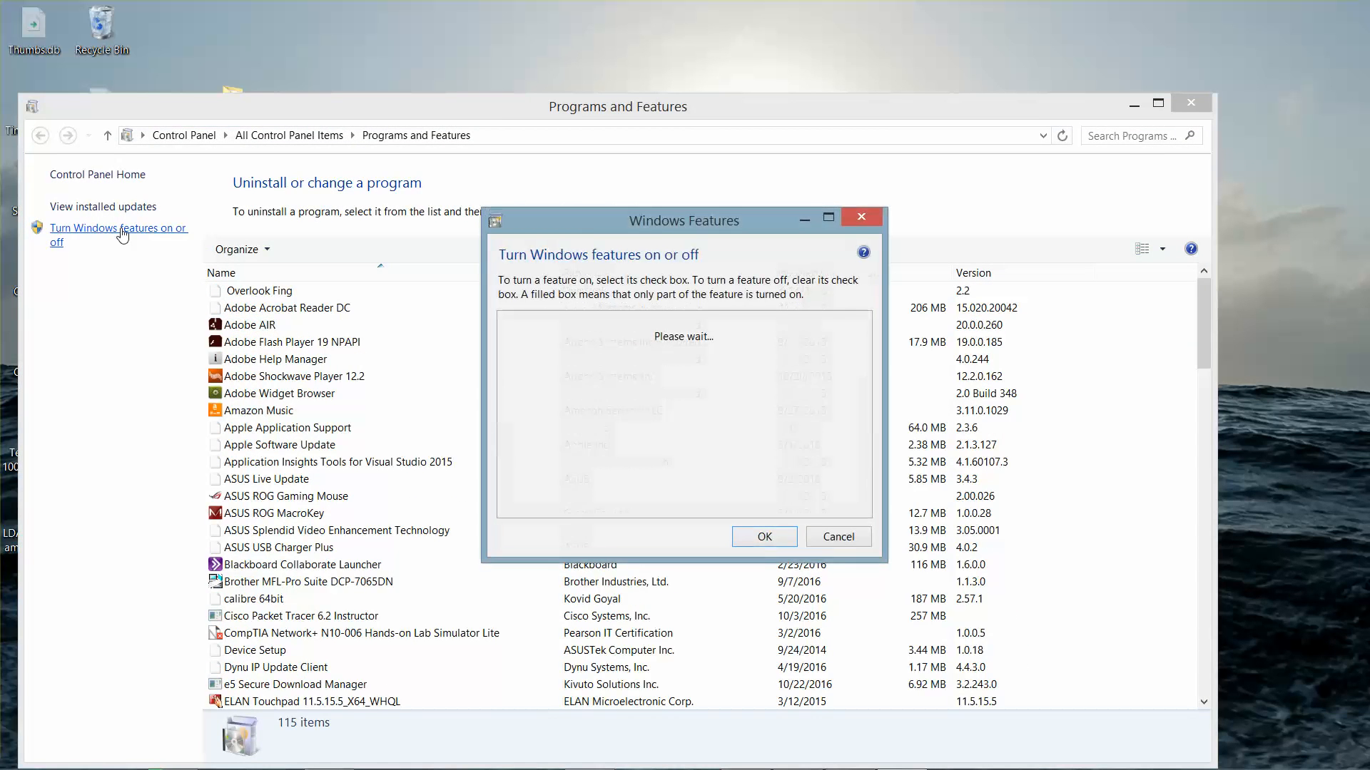
left_click(1134, 103)
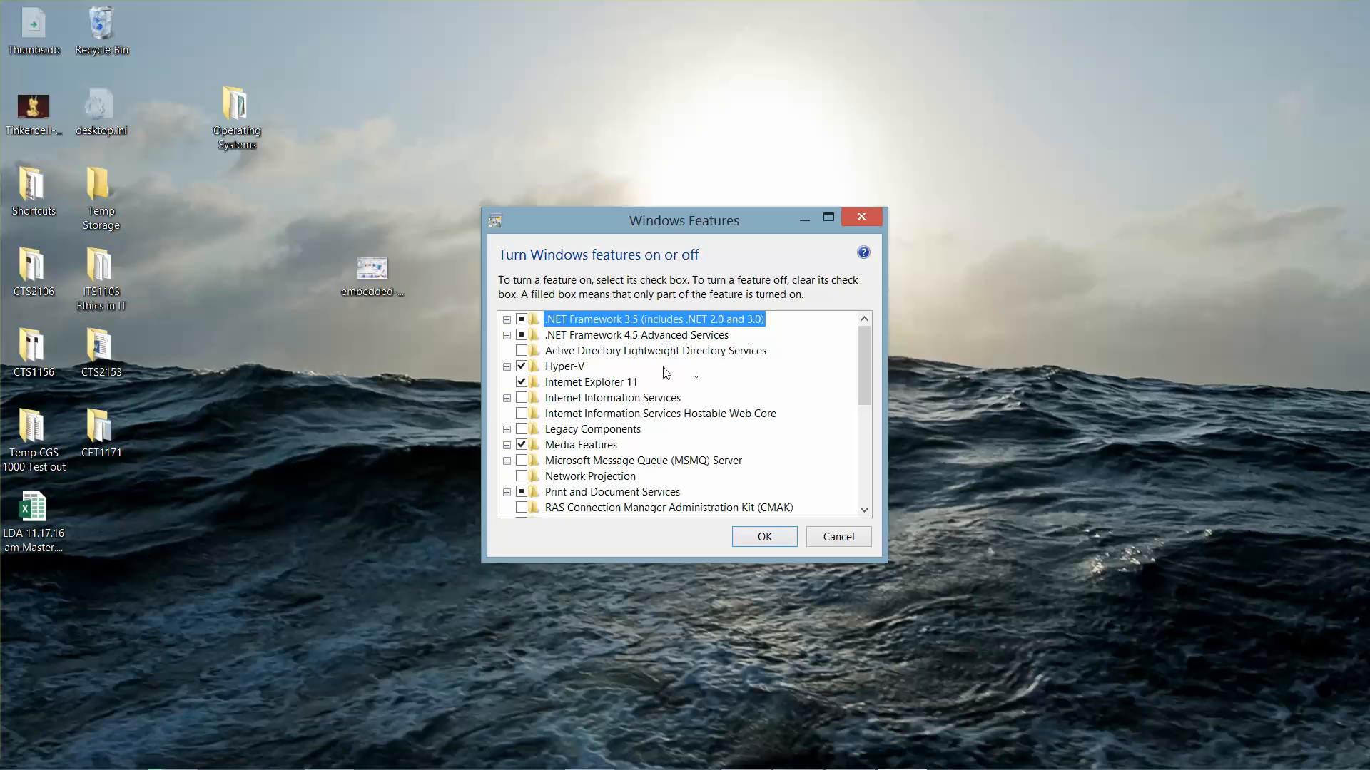
left_click(507, 366)
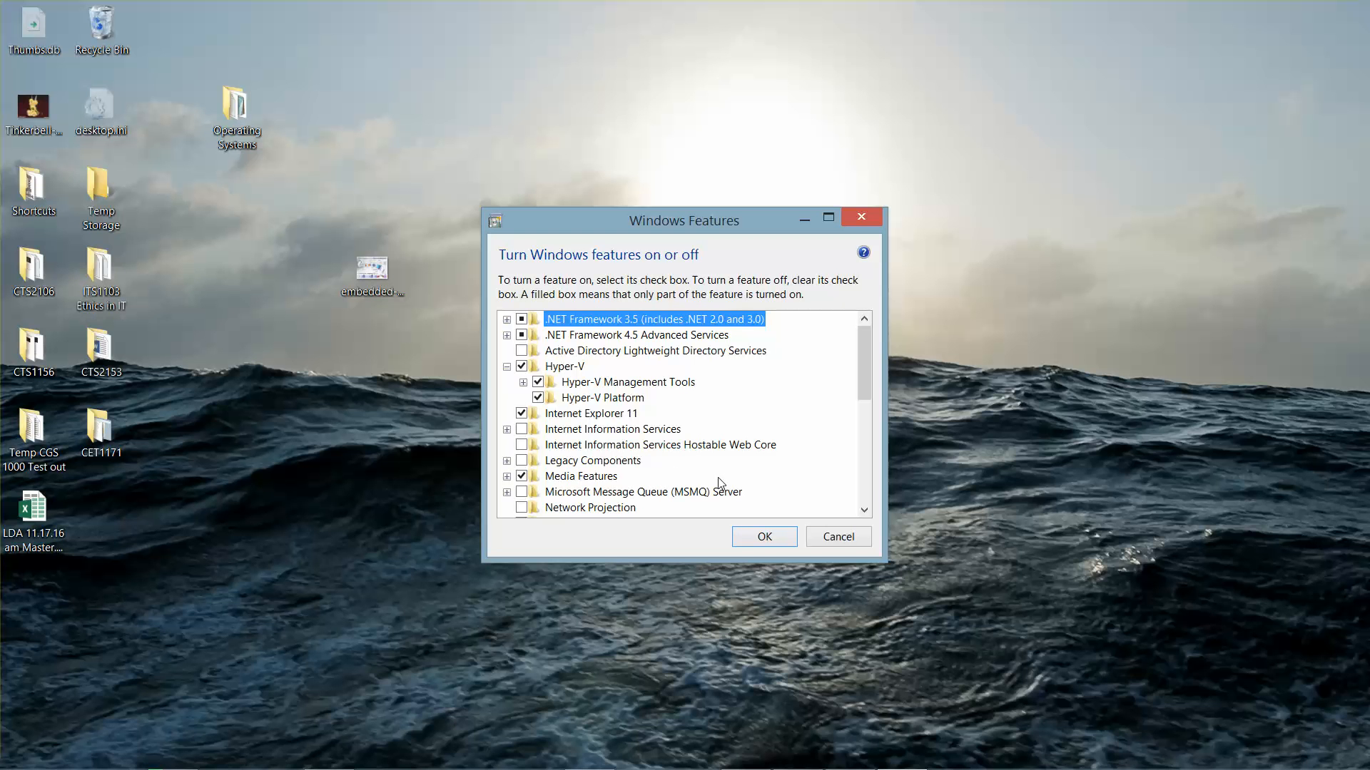
left_click(758, 538)
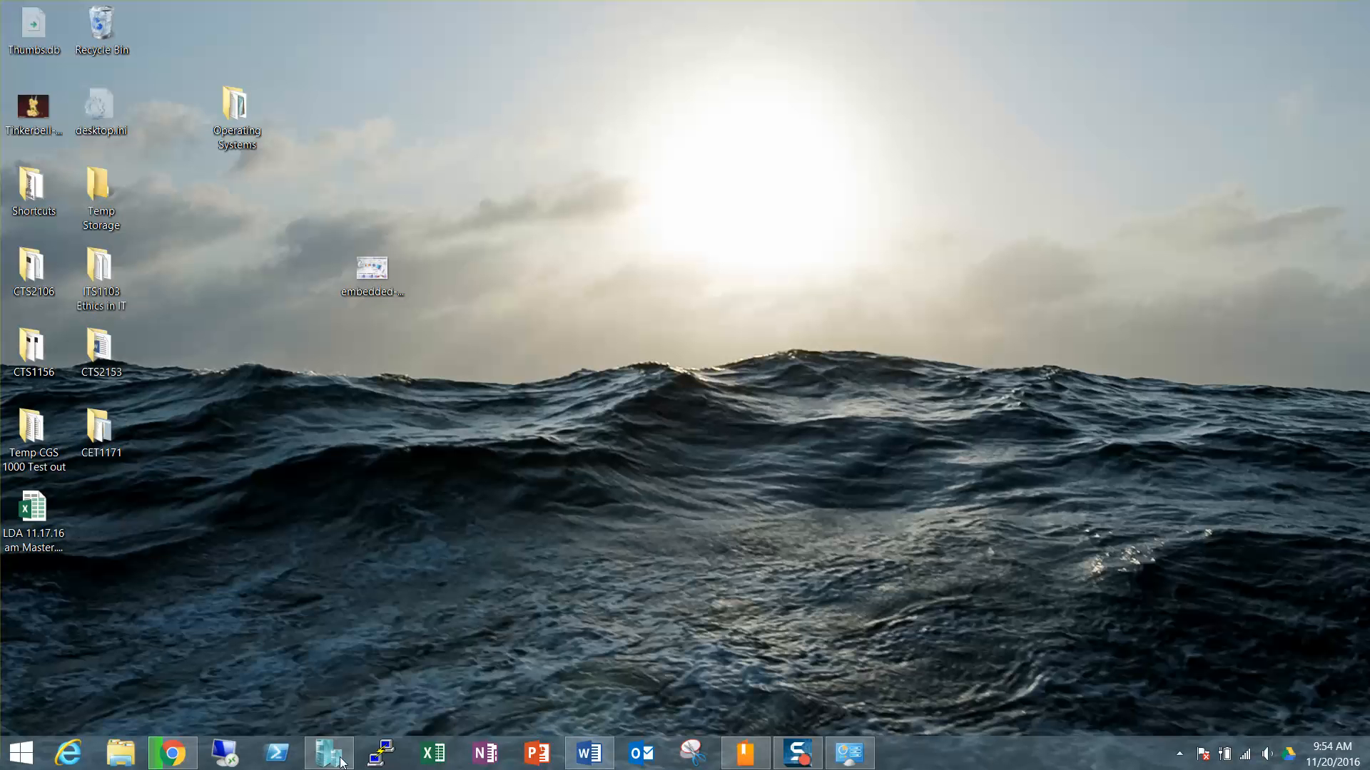
Step: Search Windows for 'hyper', then bring Hyper-V Manager forward from the taskbar
mouse_move(339, 761)
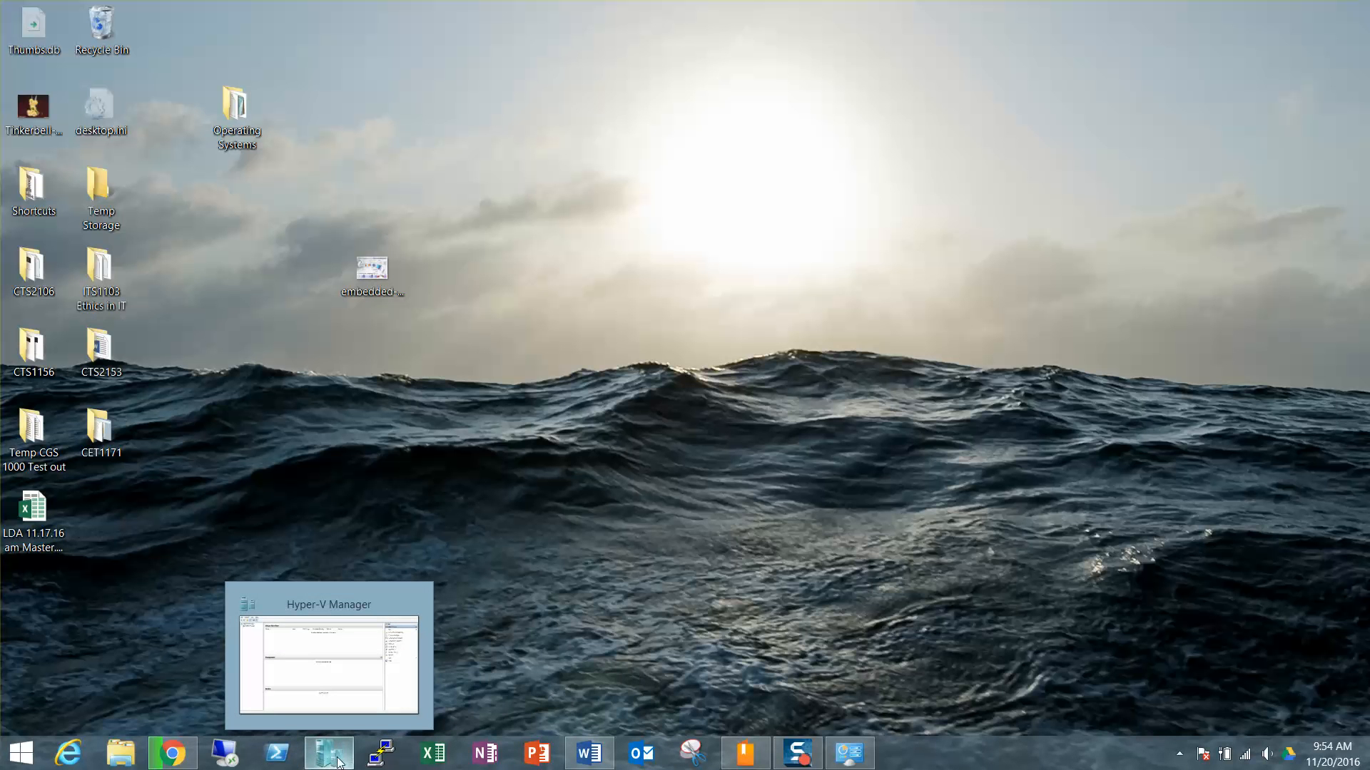
right_click(25, 757)
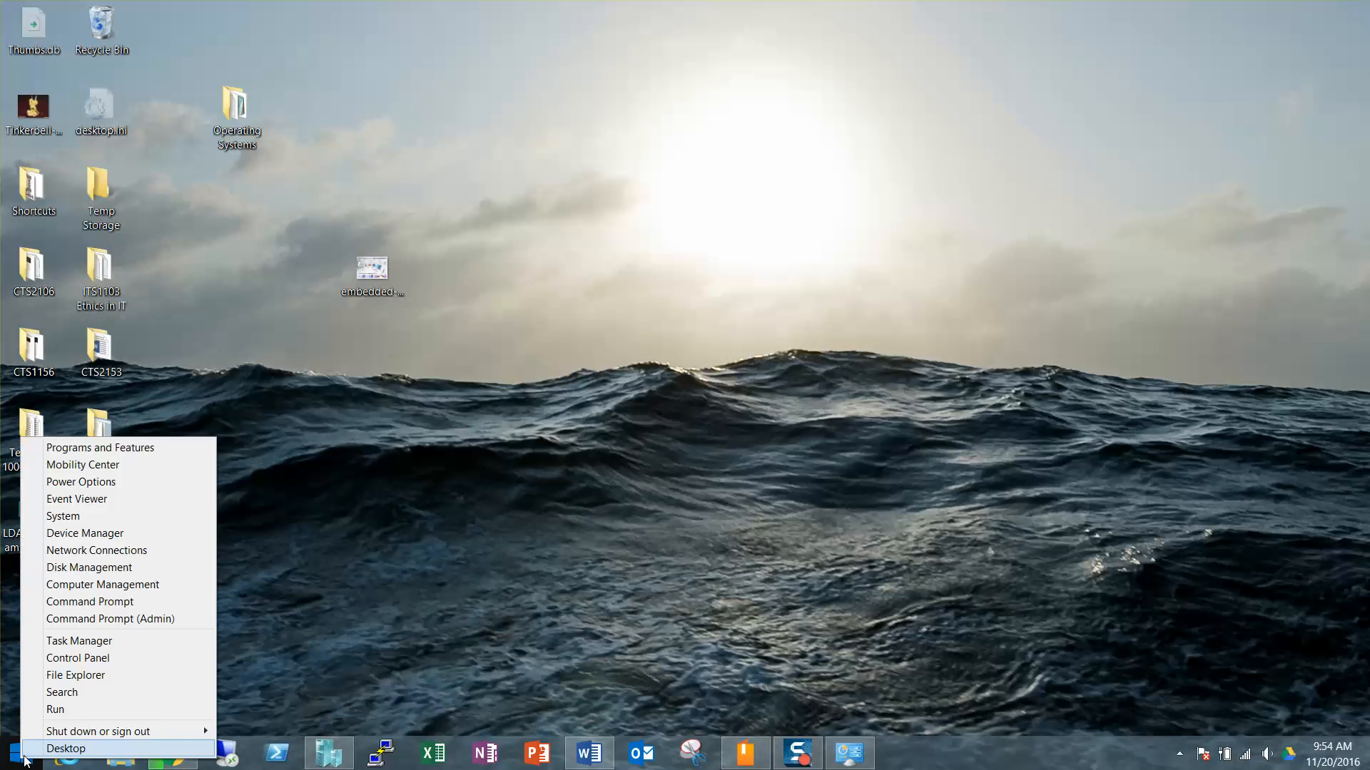
left_click(78, 693)
type("hyer")
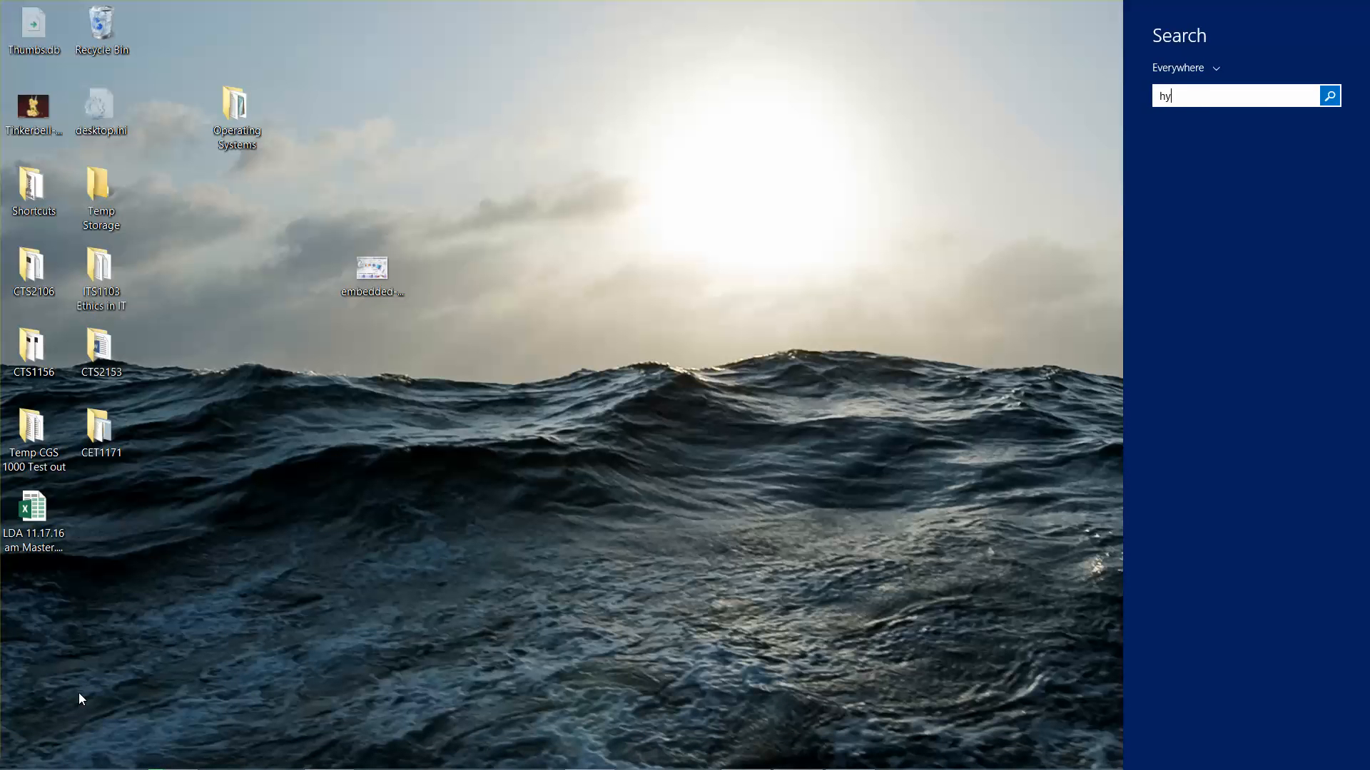
key("BackSpace")
key("BackSpace")
key("Down")
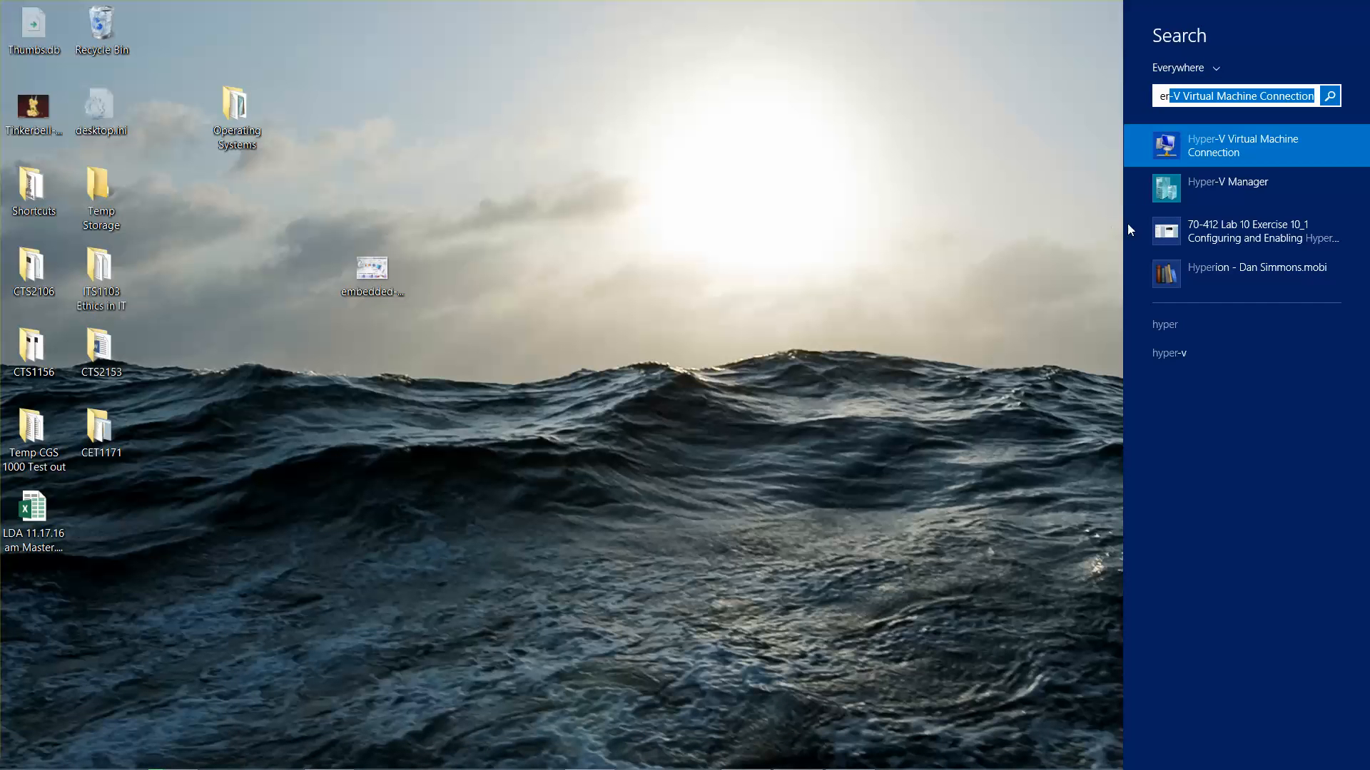
right_click(1196, 203)
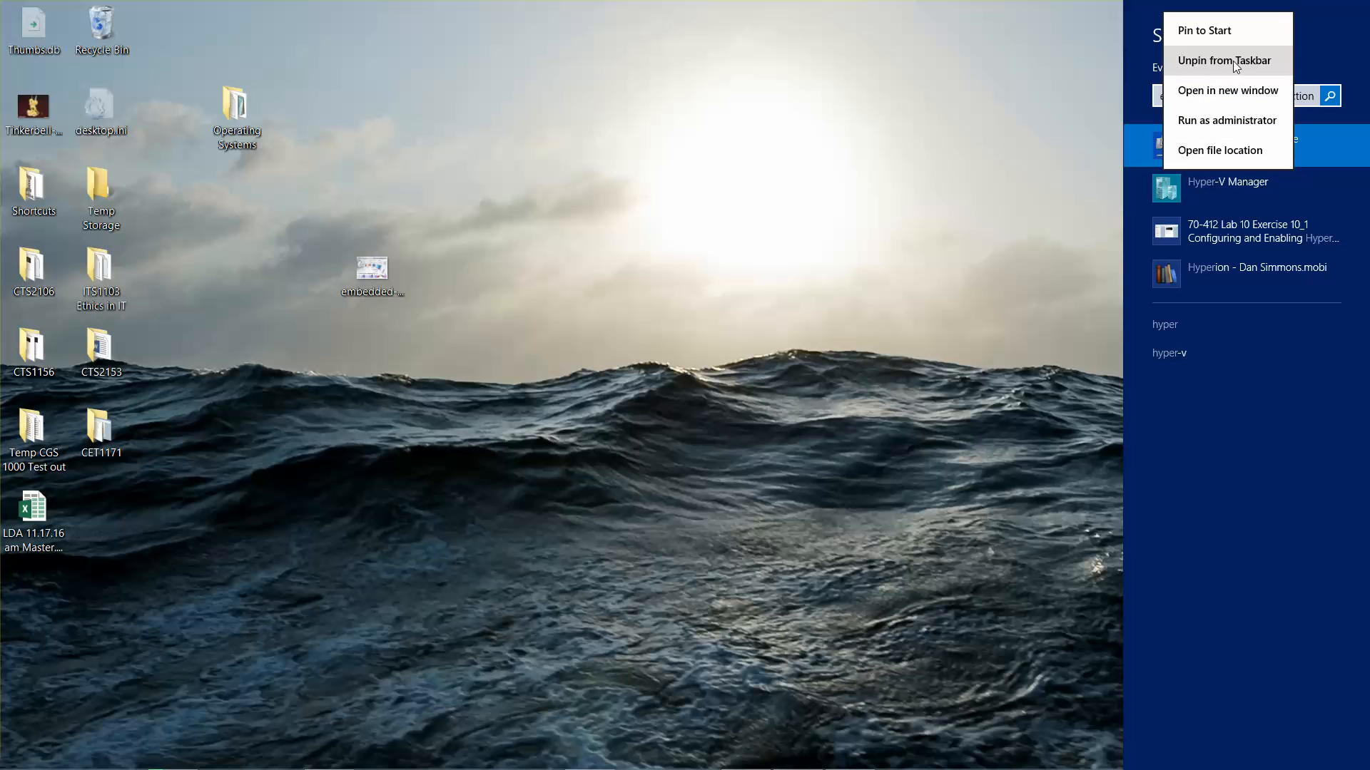
left_click(810, 98)
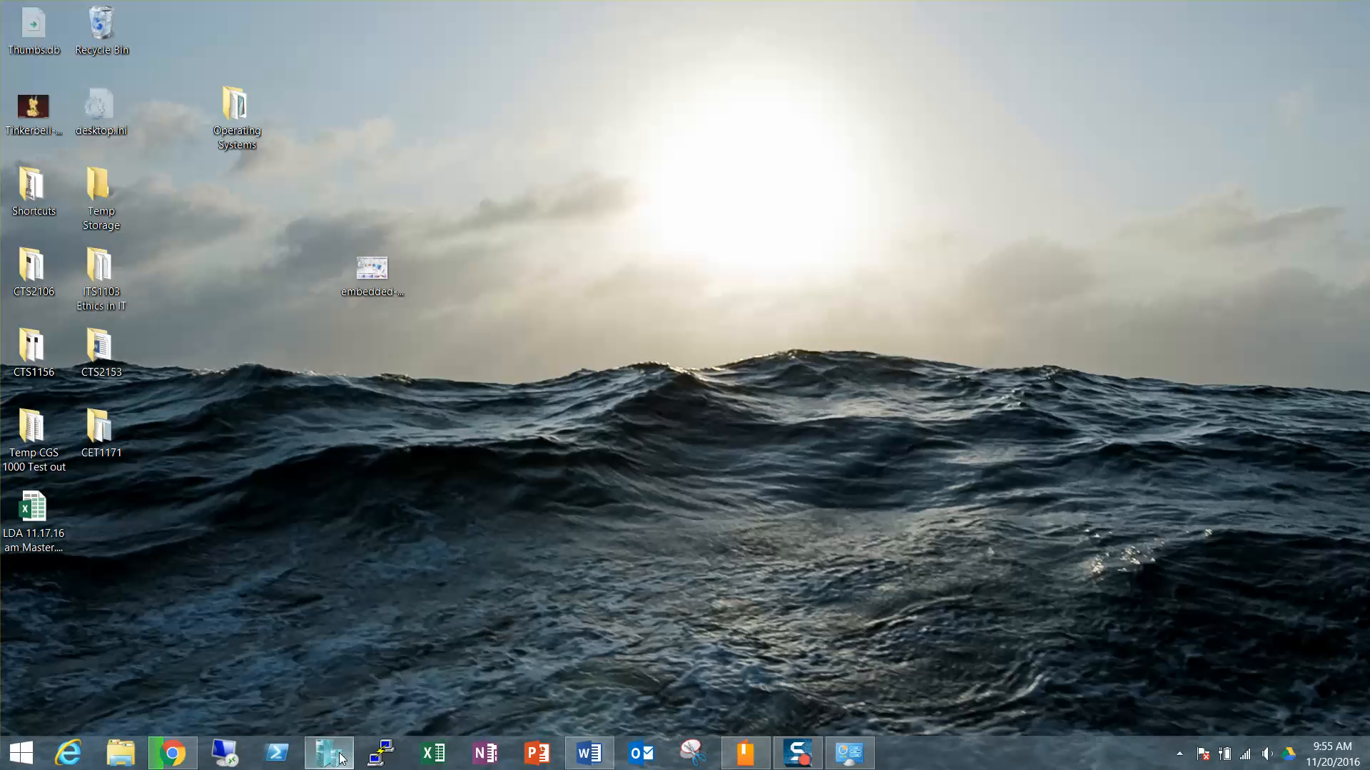
left_click(341, 758)
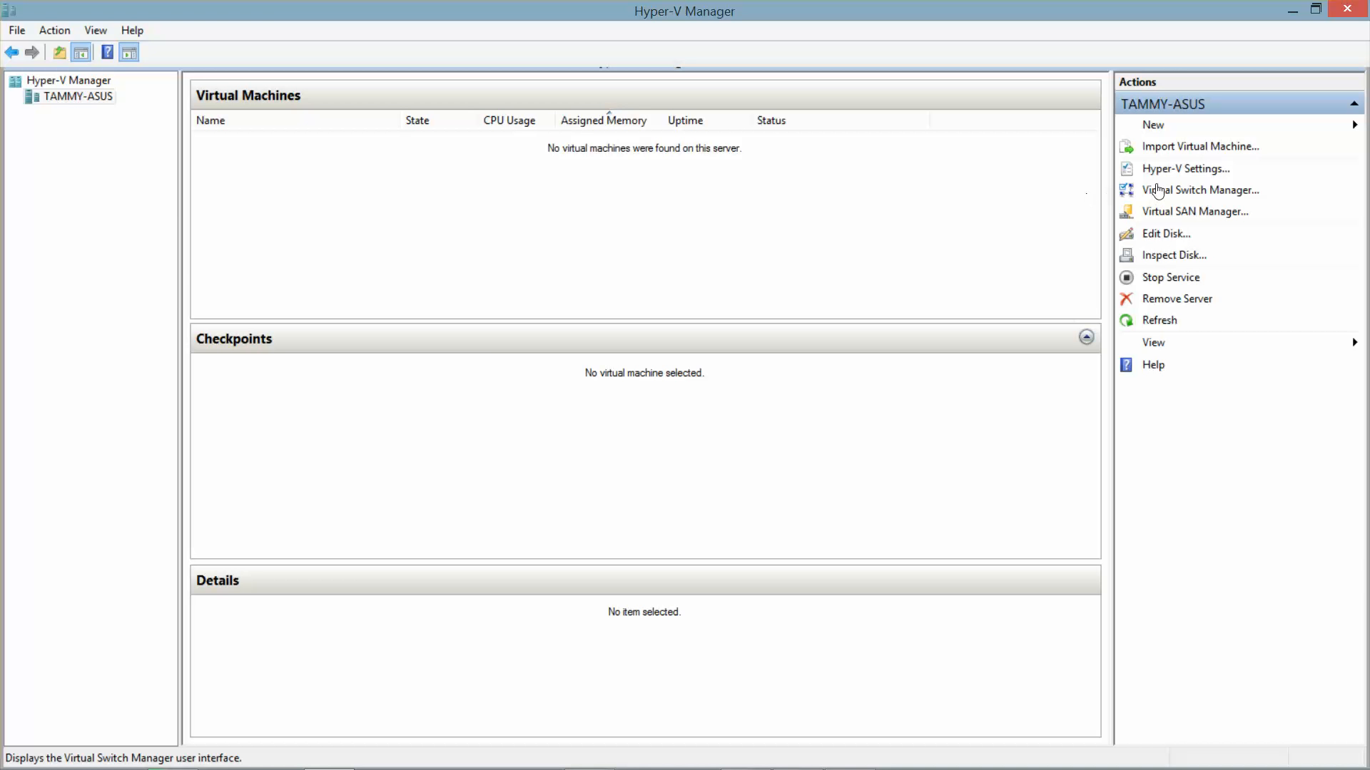
Step: Remove the old Contoso_Int (70-688) virtual switch in Virtual Switch Manager
left_click(1179, 191)
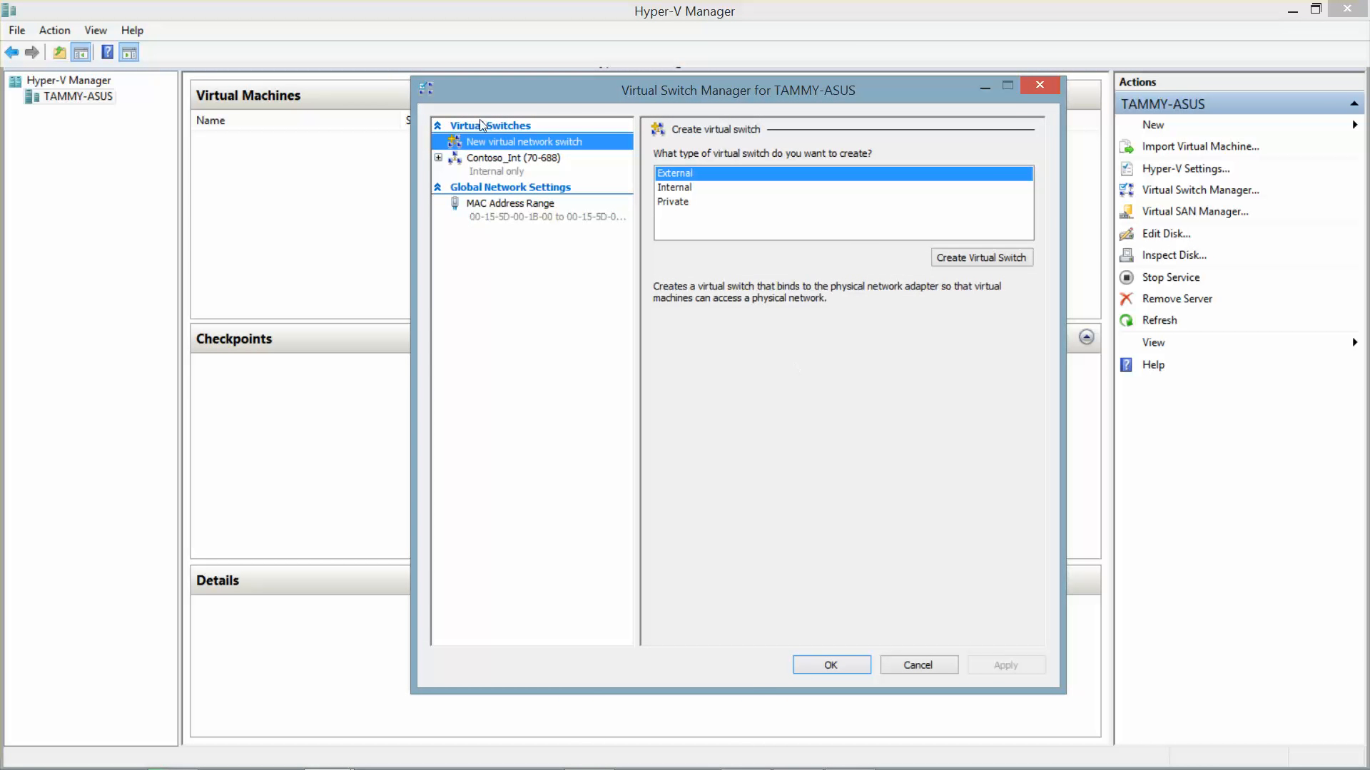
left_click(490, 167)
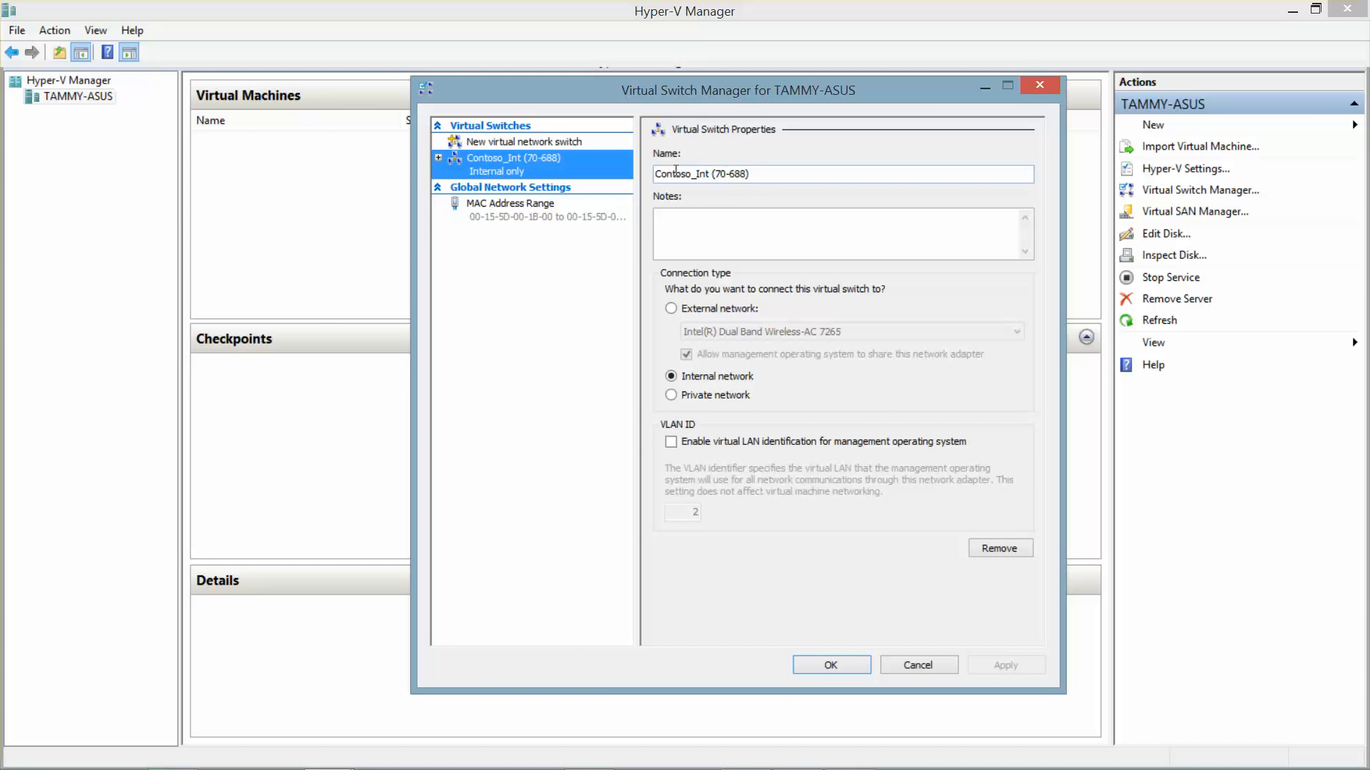
left_click(1013, 548)
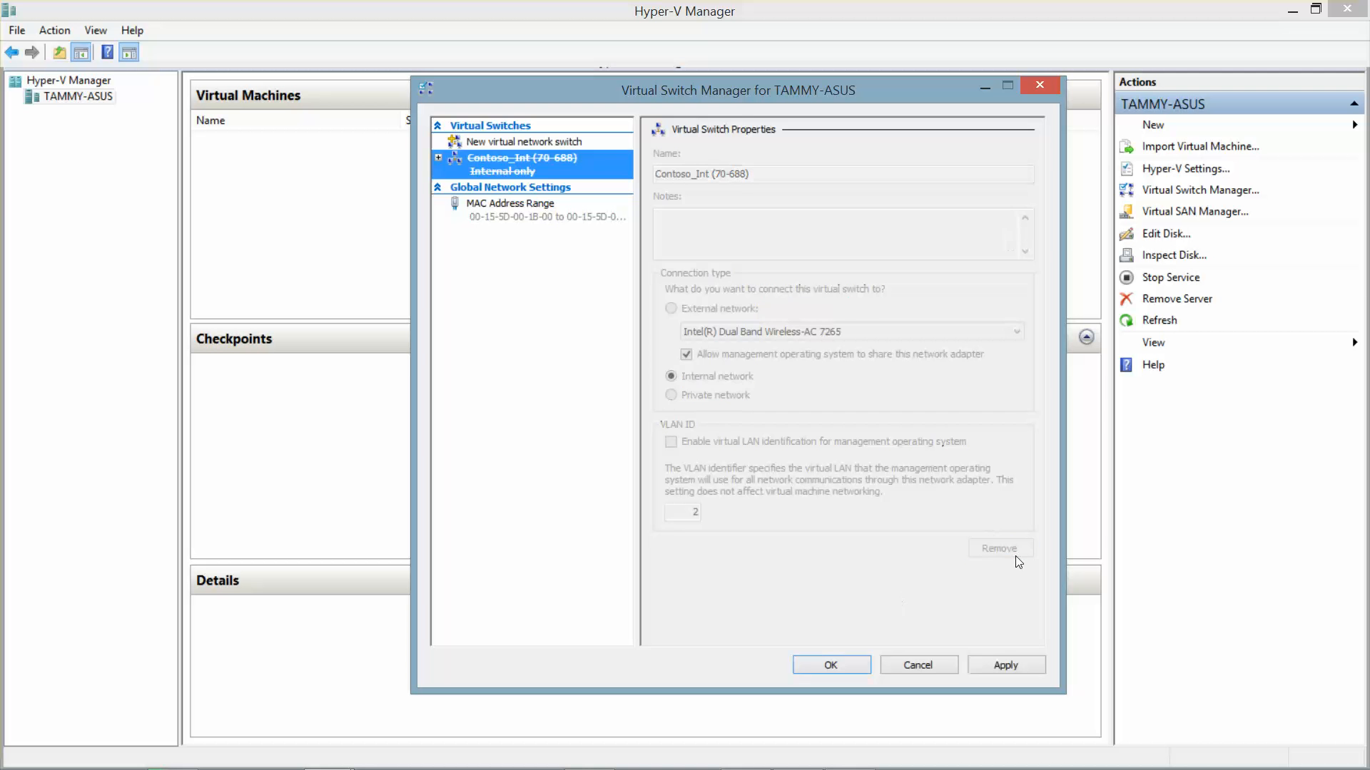
left_click(832, 665)
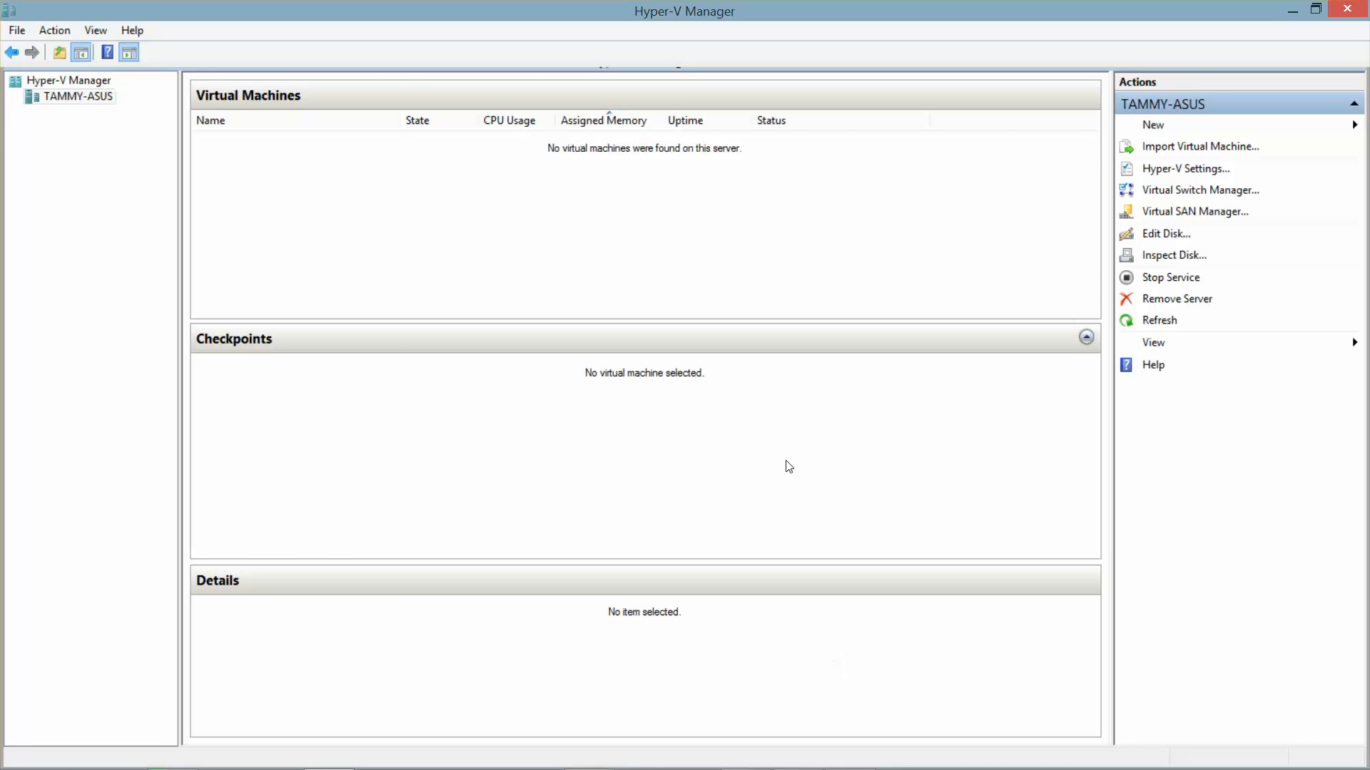
Step: Create a new internal virtual switch named Contoso_Int(CTS2153) and save it
left_click(1204, 192)
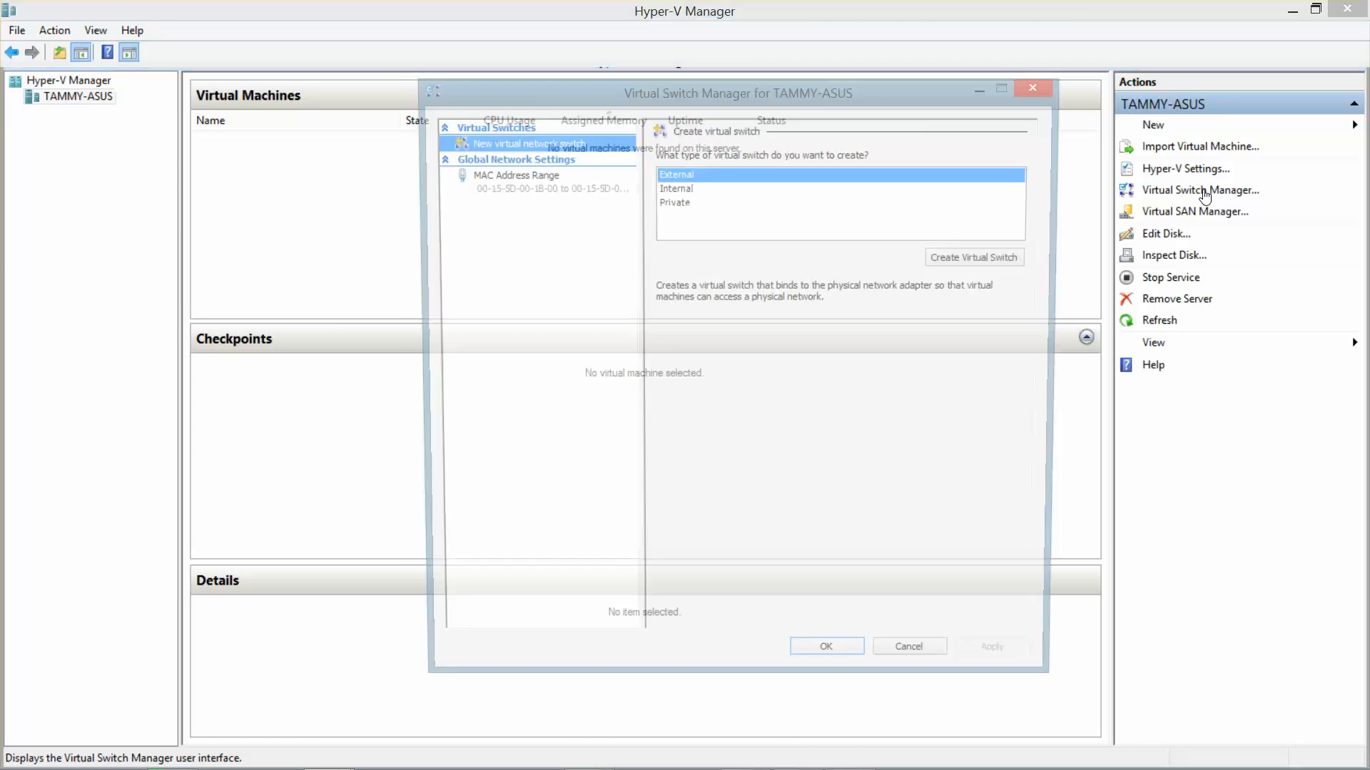
mouse_move(988, 769)
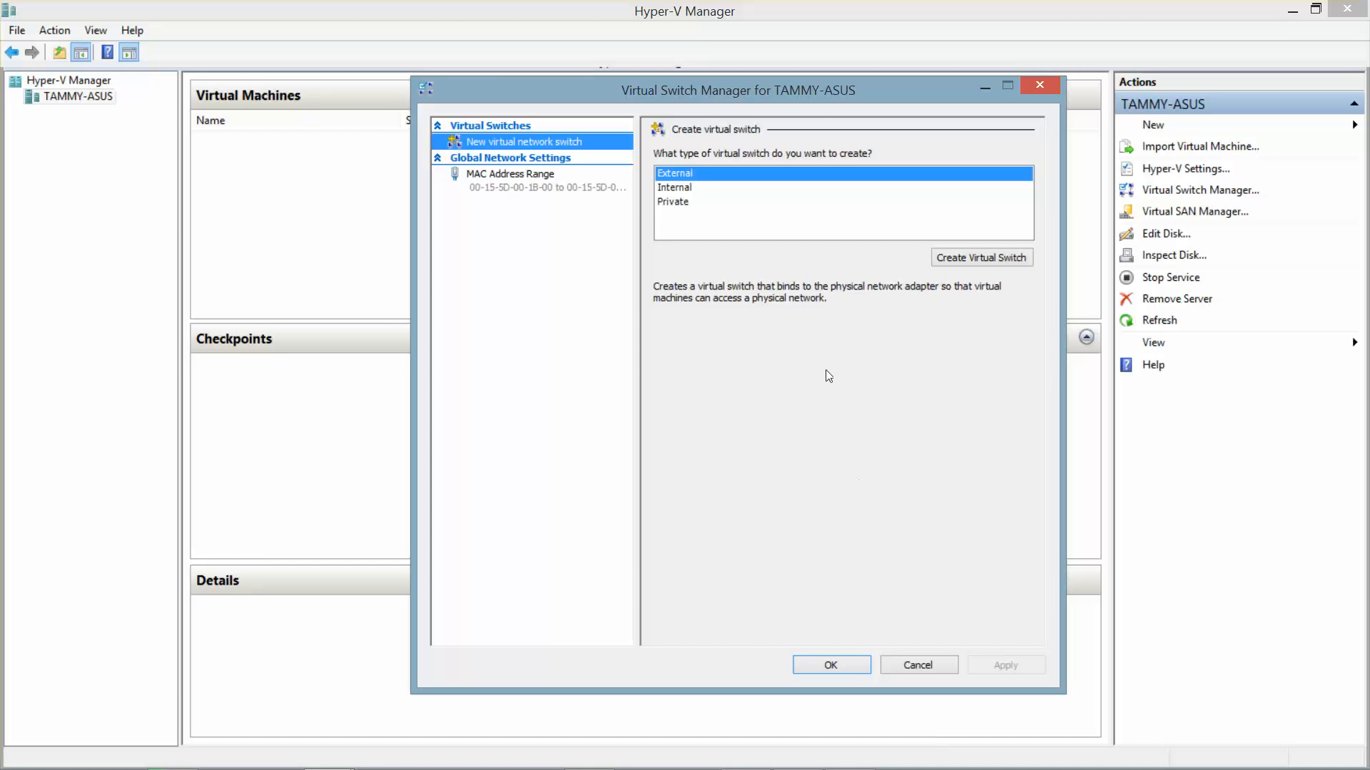
left_click(672, 187)
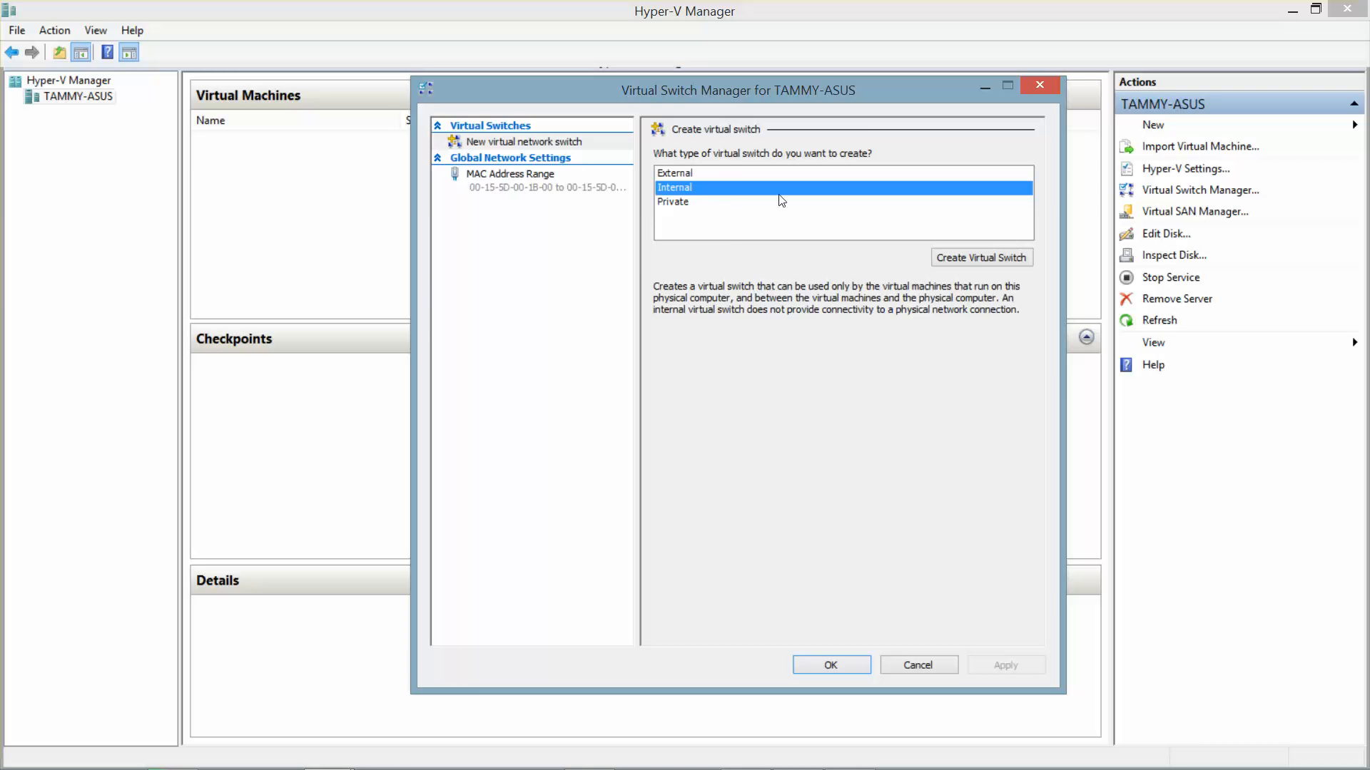
left_click(963, 257)
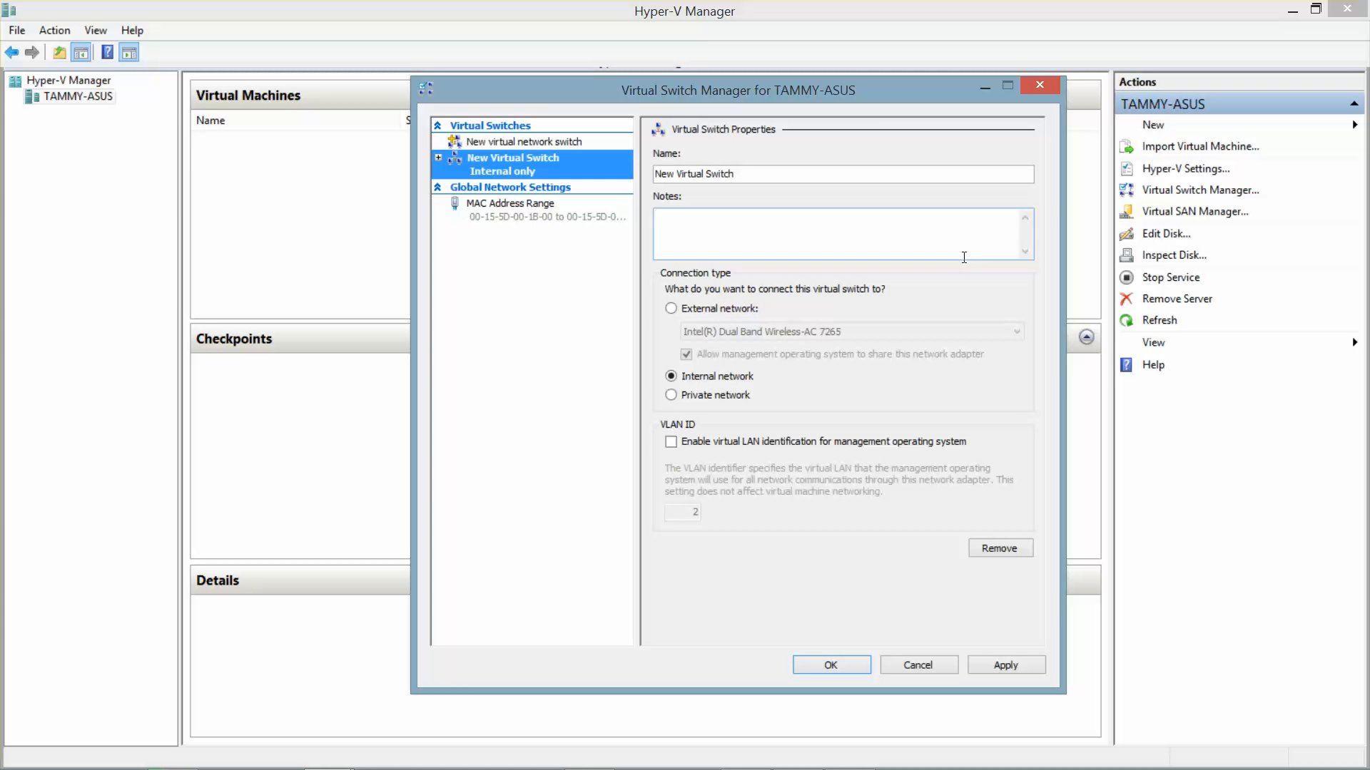
left_click_drag(805, 181, 498, 188)
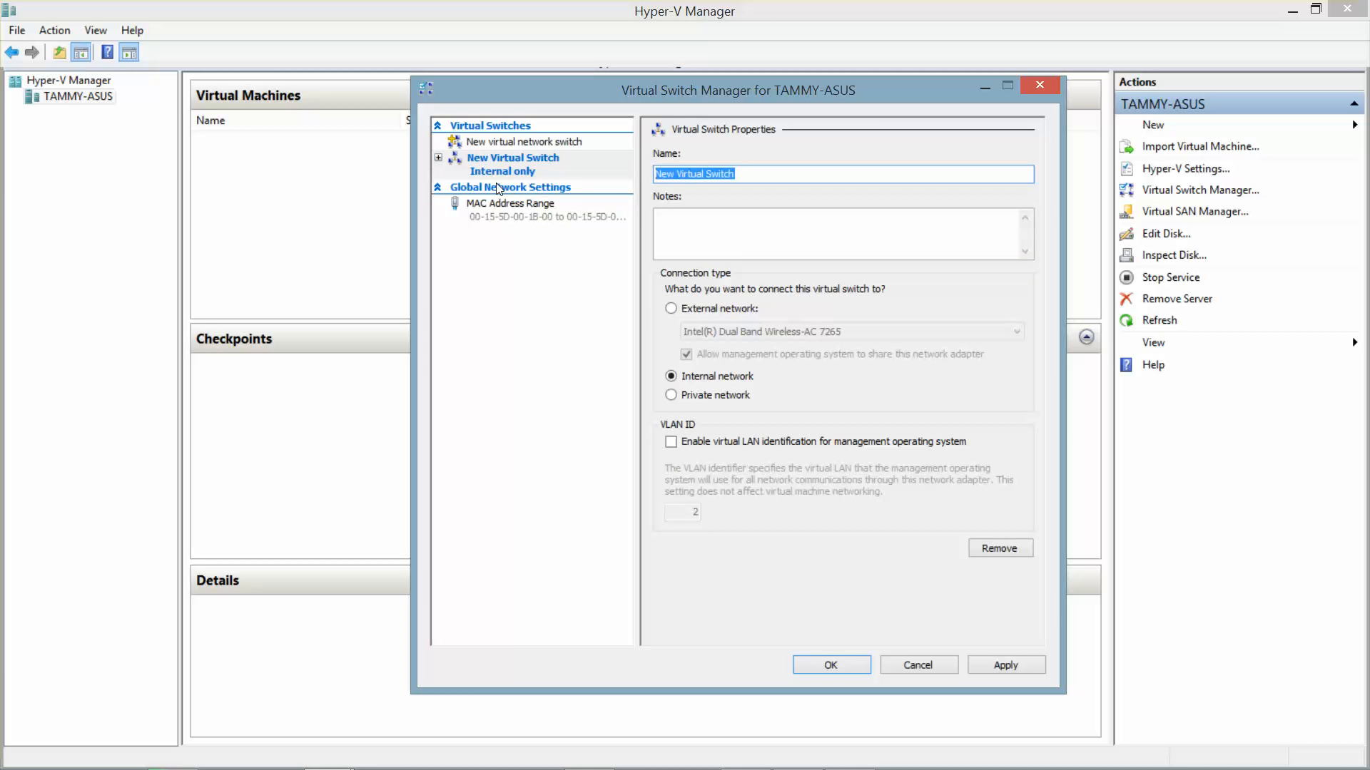
type("Contoso_")
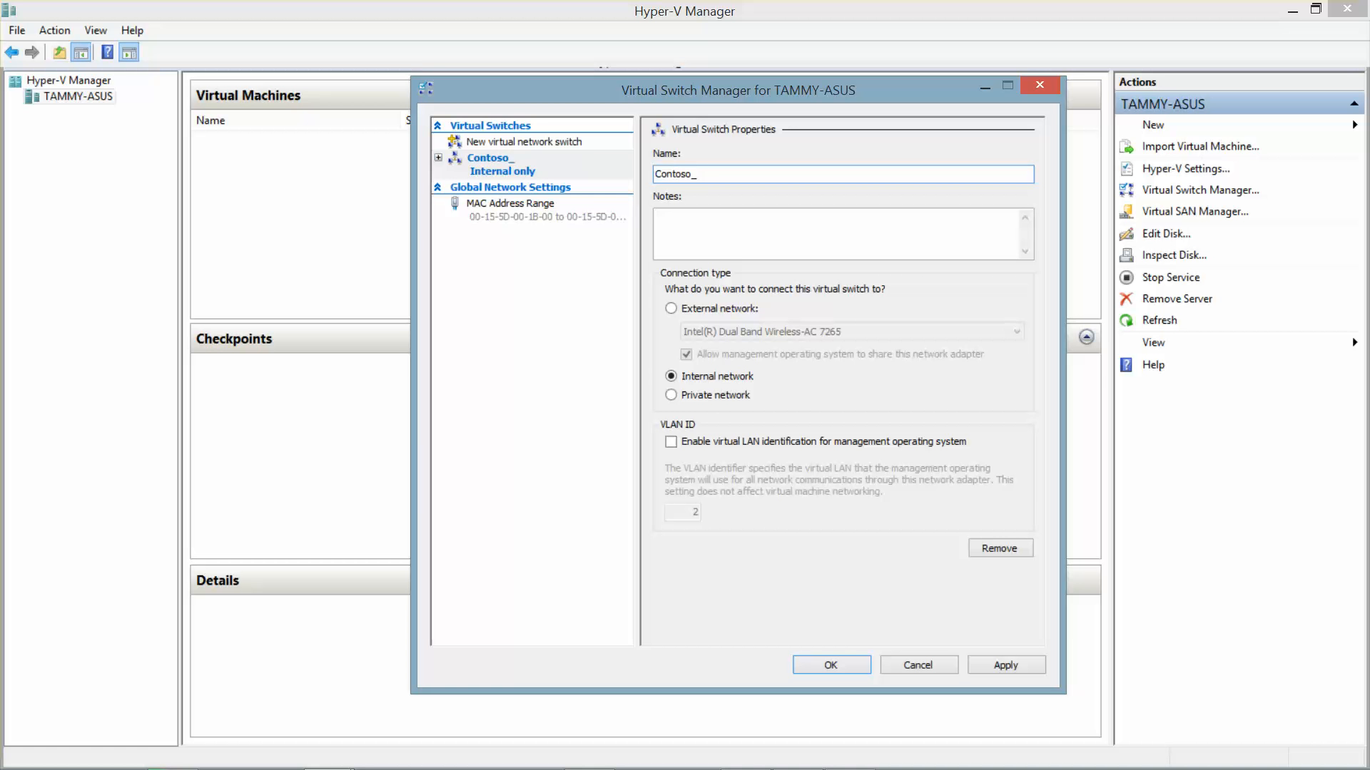
type("Int(")
type("CTS2153)")
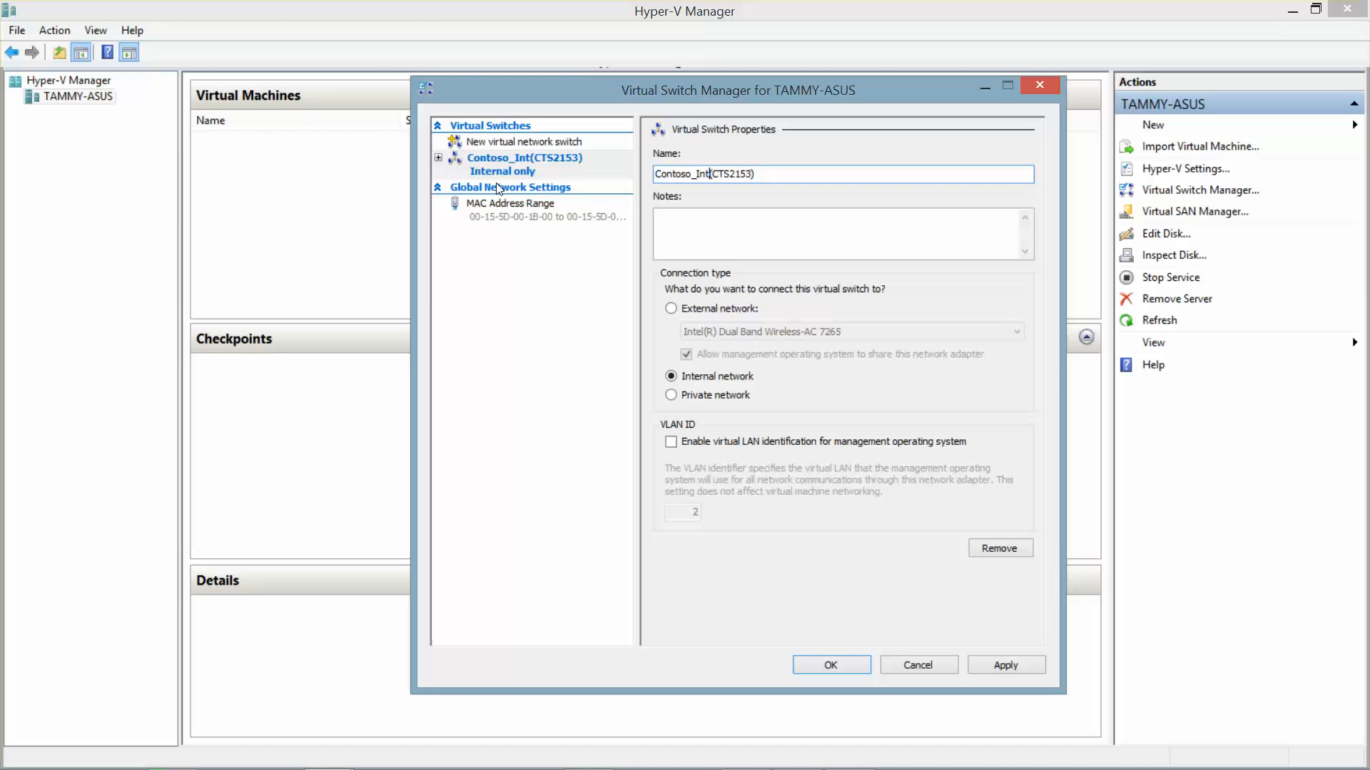
key("Left")
key("Left")
left_click(846, 666)
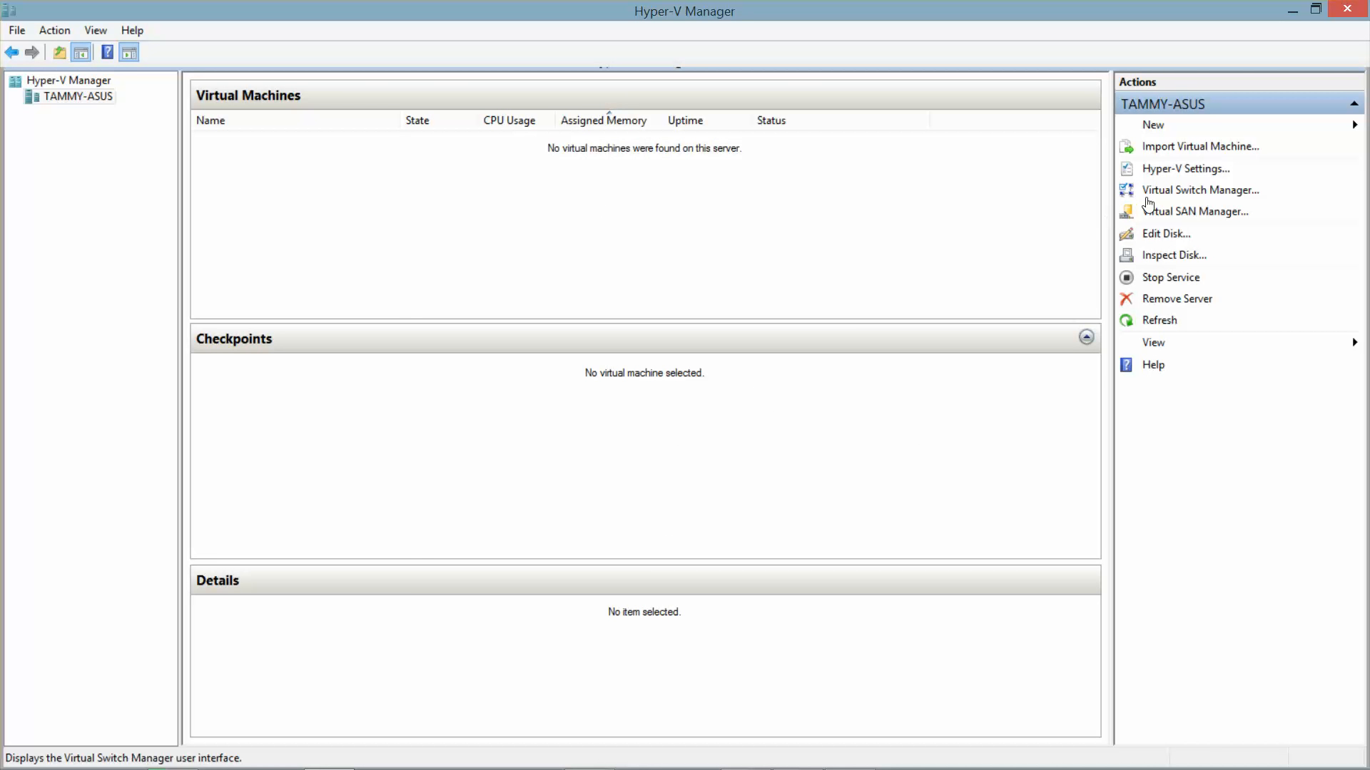
left_click(1185, 168)
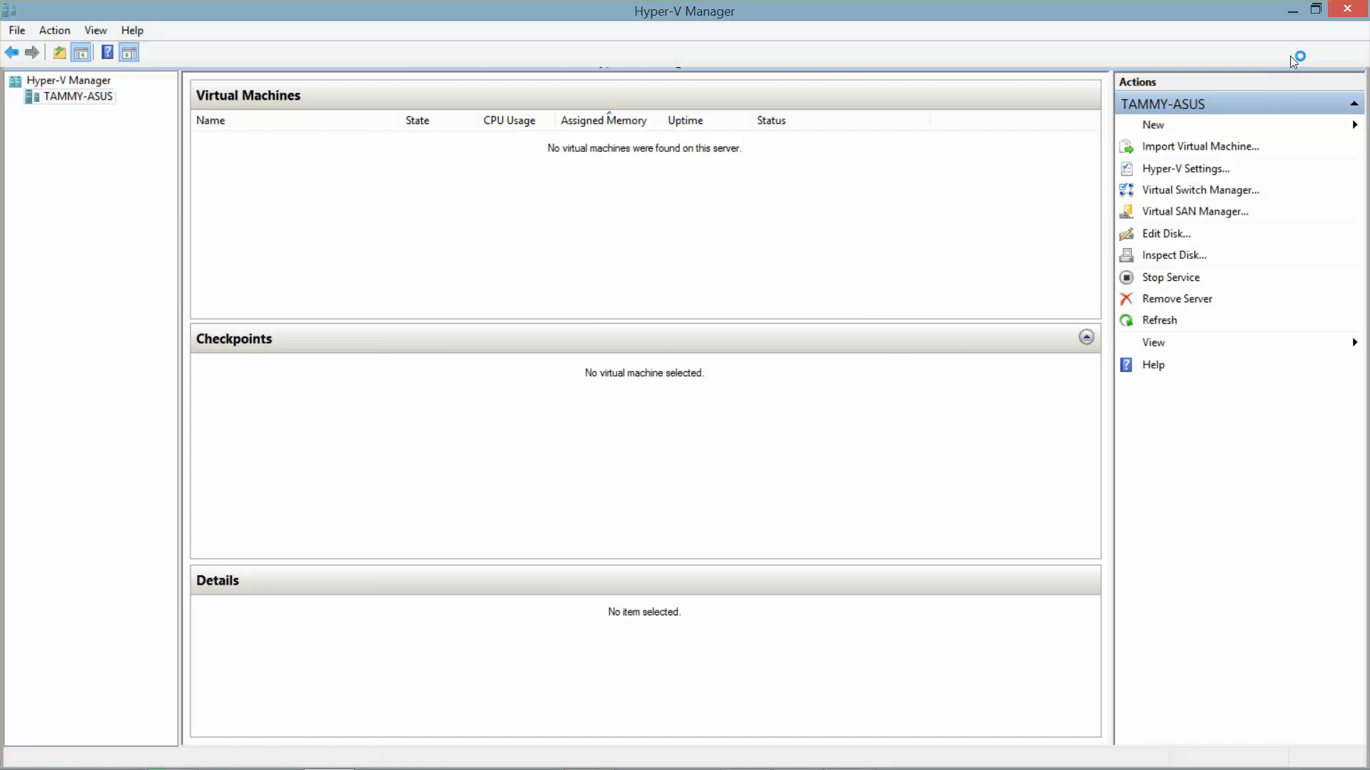
Step: Browse File Explorer to C:\70-688 to view its Hard Disks, Software and Virtual Machines folders
left_click(1293, 10)
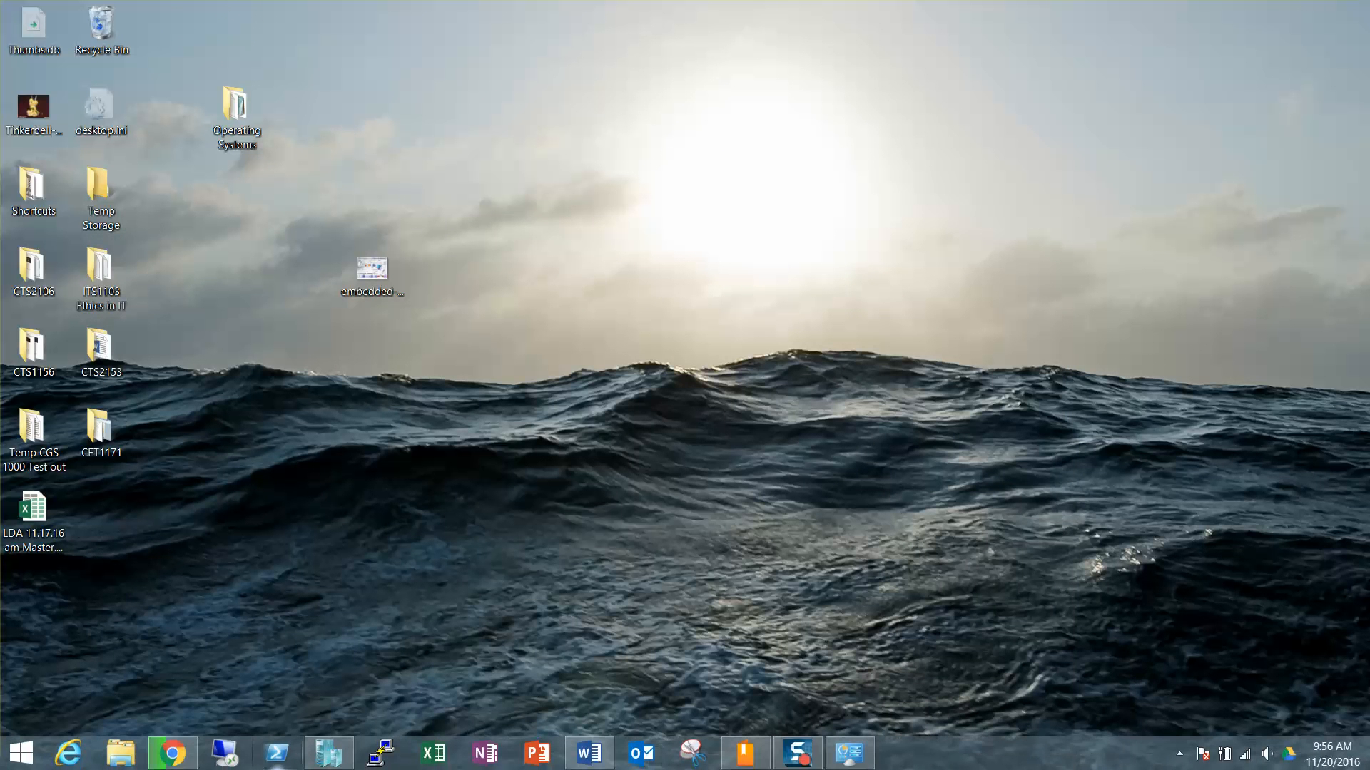
left_click(122, 761)
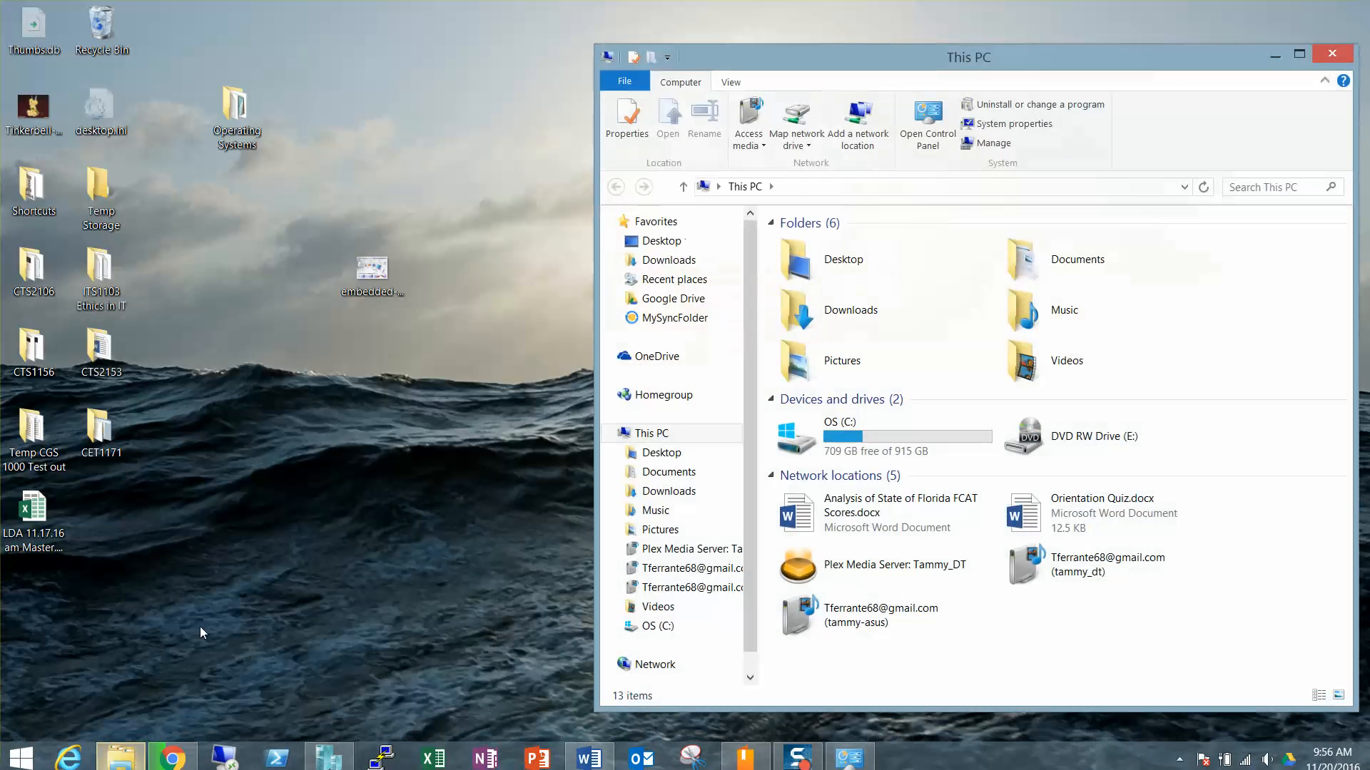
double_click(865, 440)
double_click(839, 313)
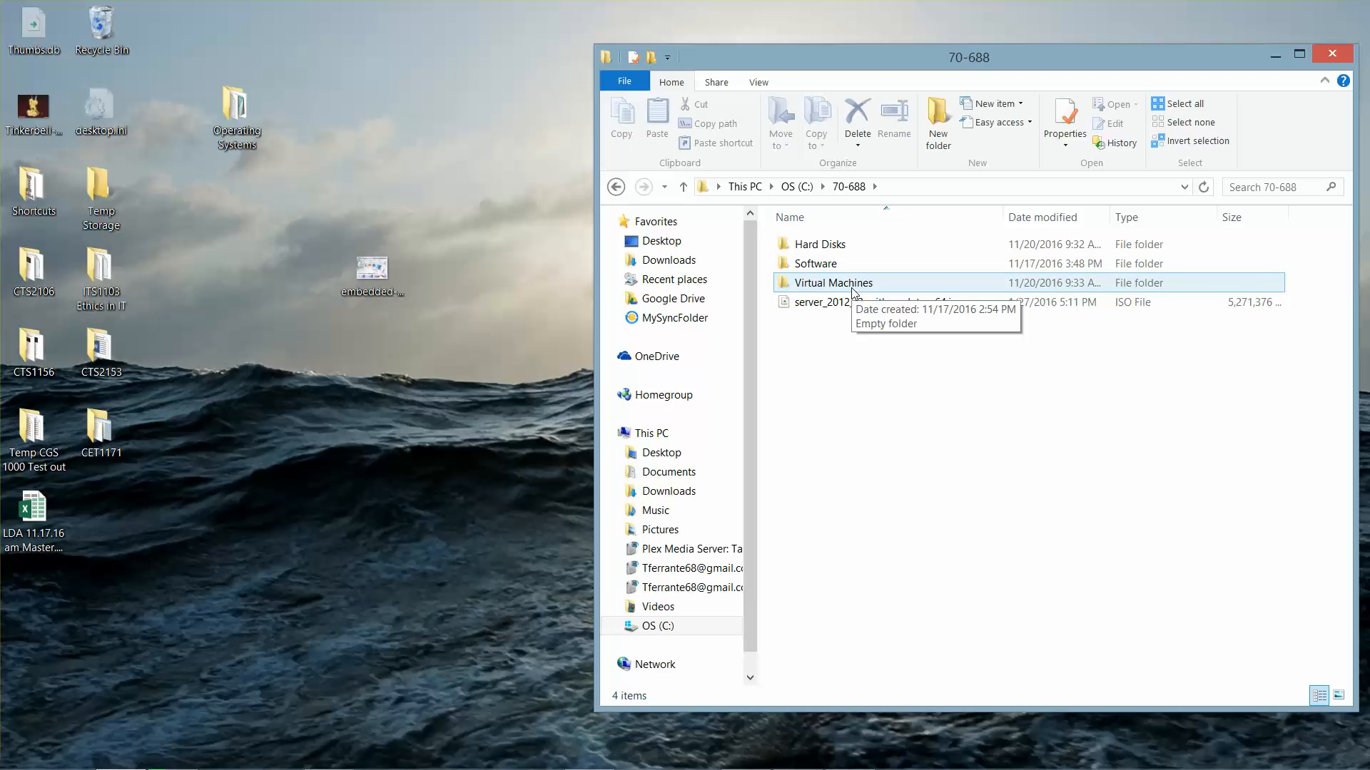
left_click(311, 762)
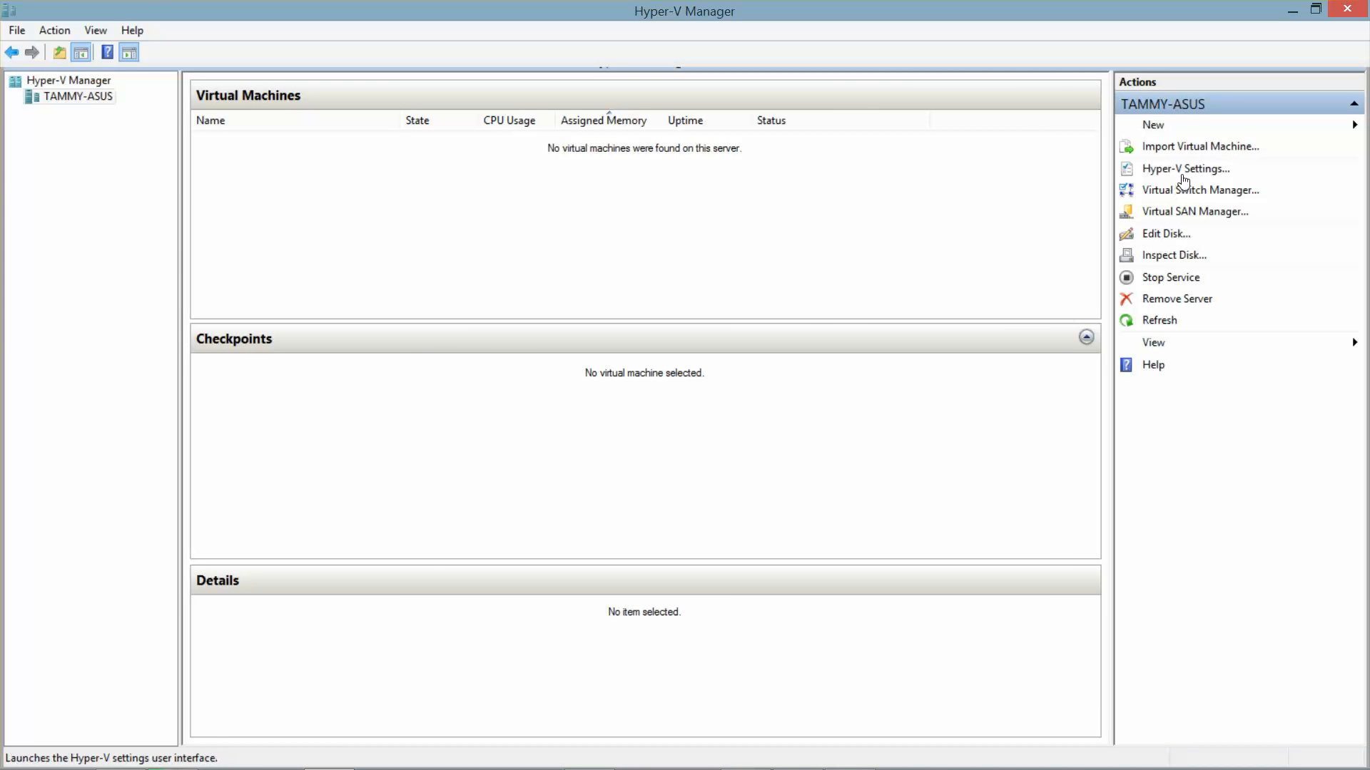
Step: In Hyper-V Settings, browse to C:\70-688\Virtual Machines as the virtual machine folder
left_click(1188, 171)
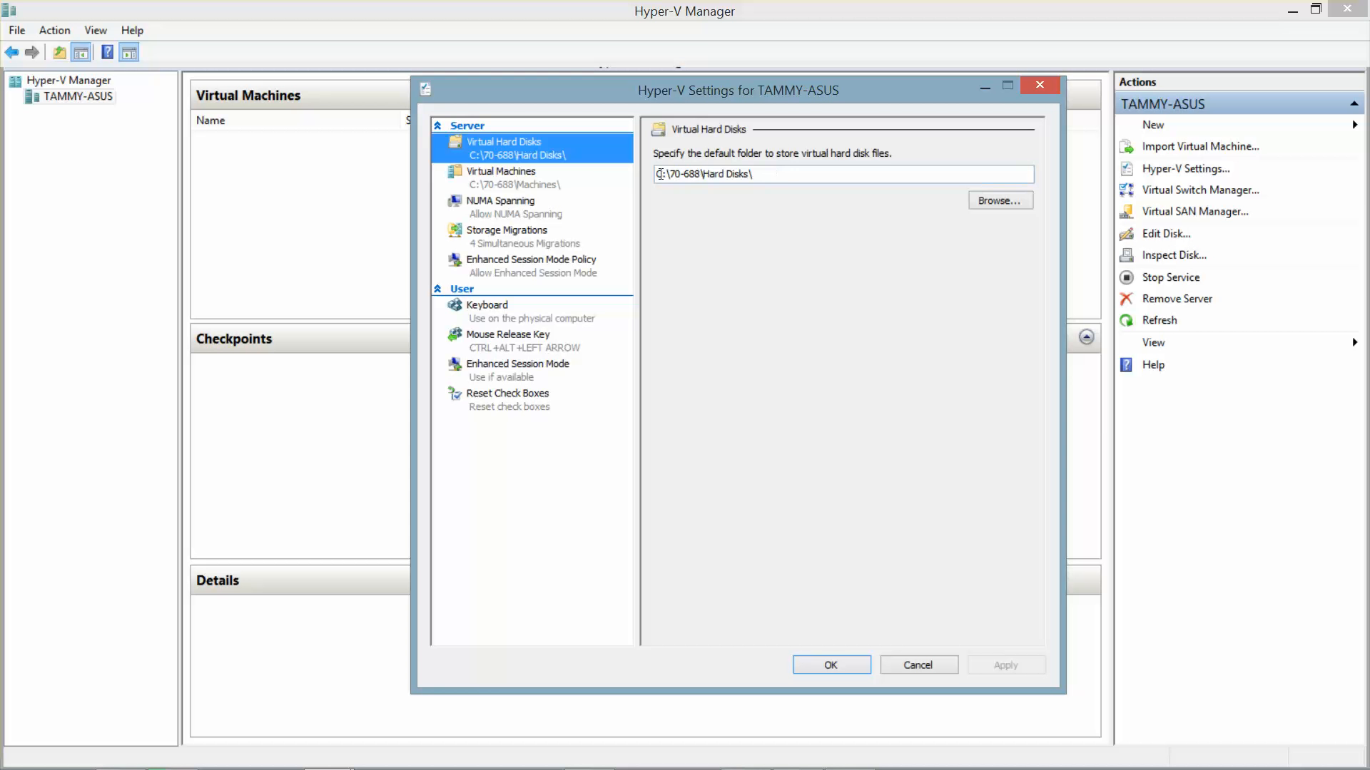
left_click(541, 187)
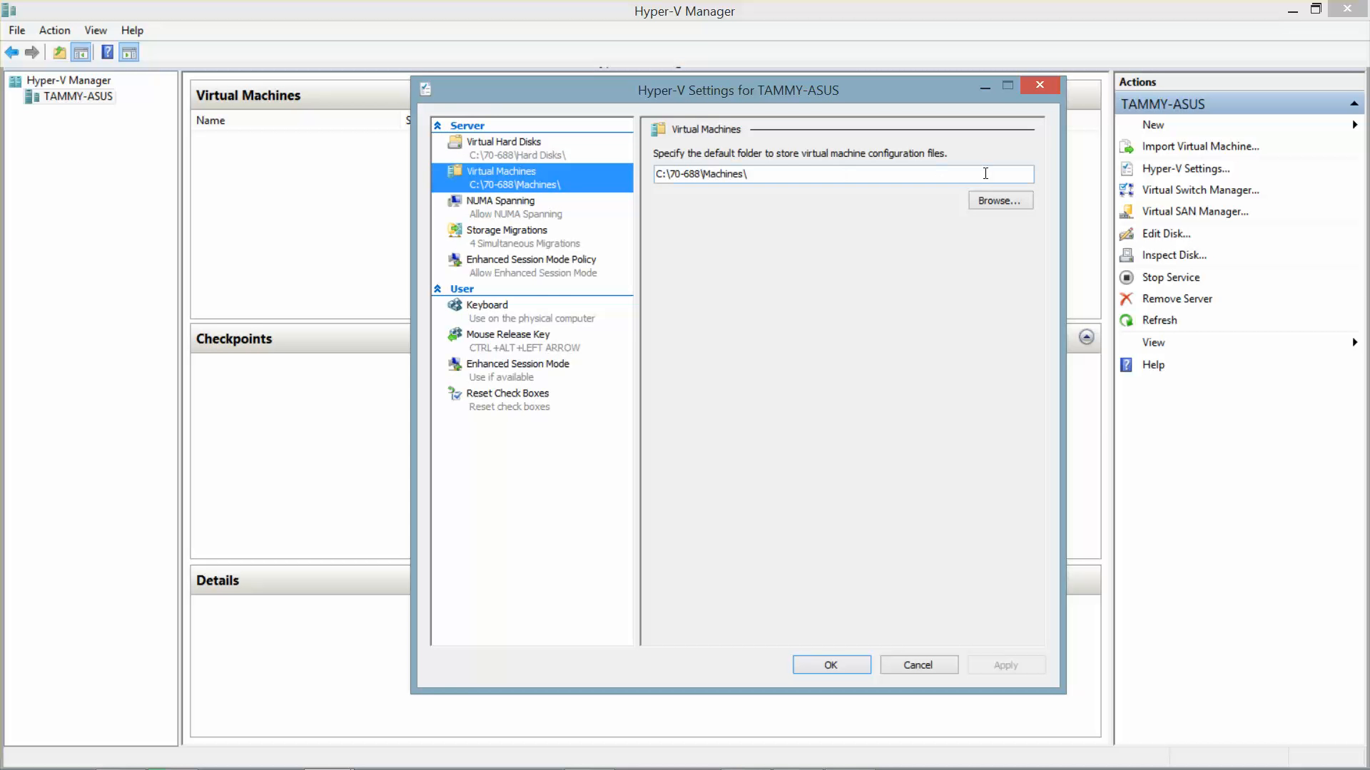
left_click(996, 201)
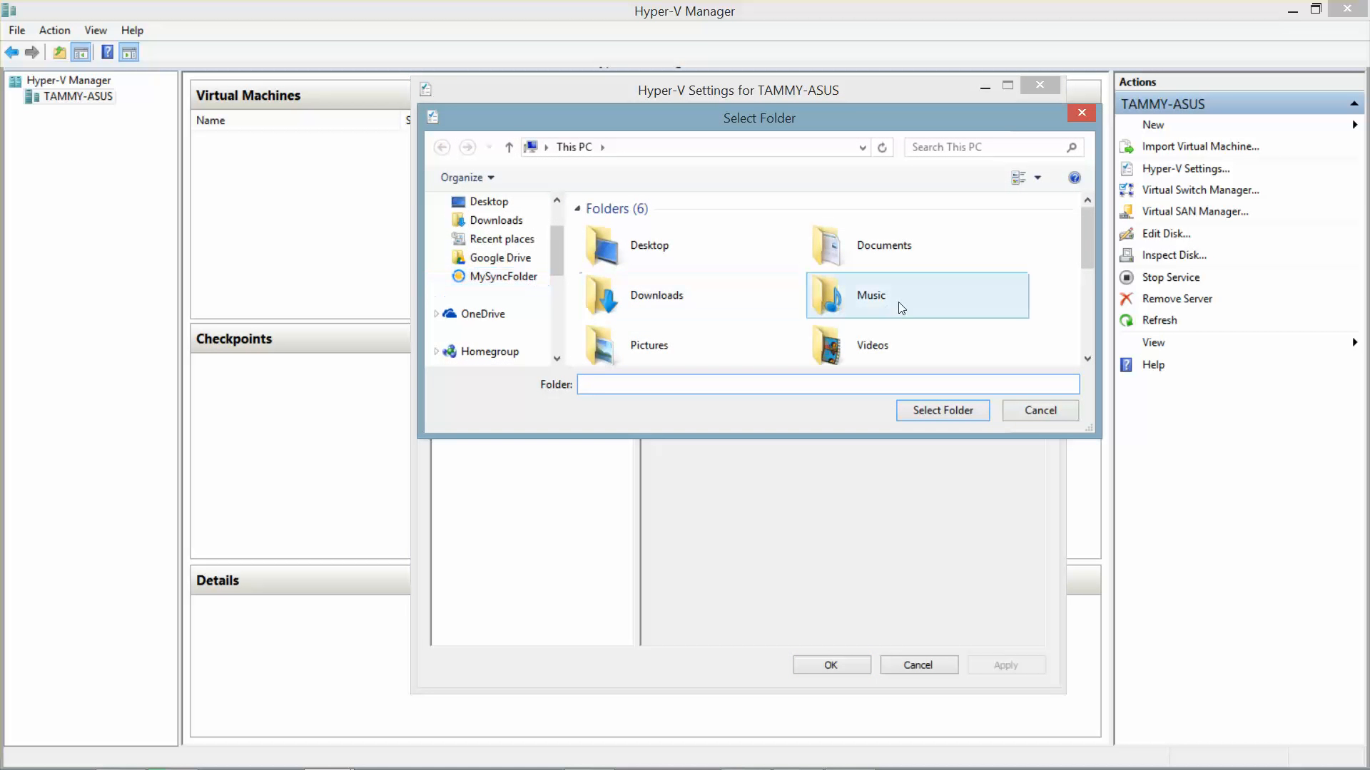
left_click_drag(1085, 256, 1086, 315)
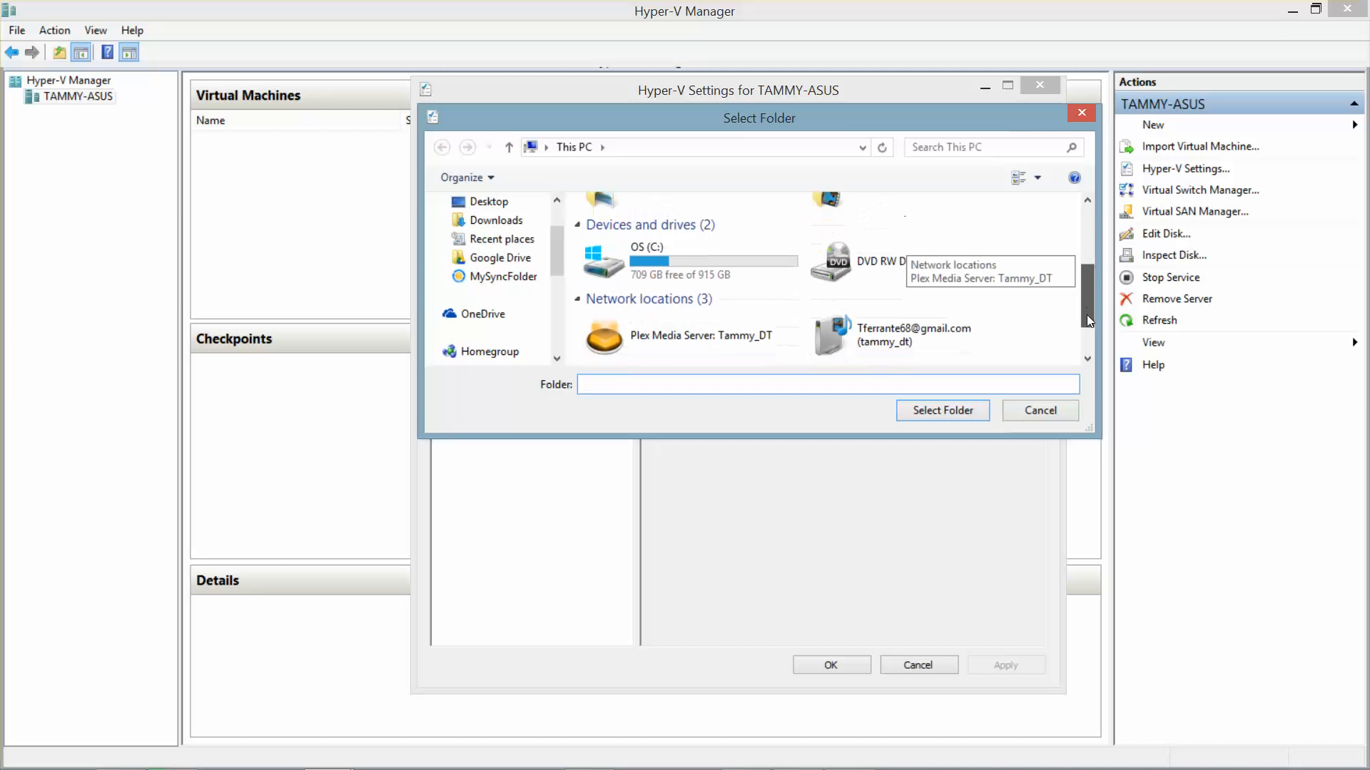
left_click(717, 251)
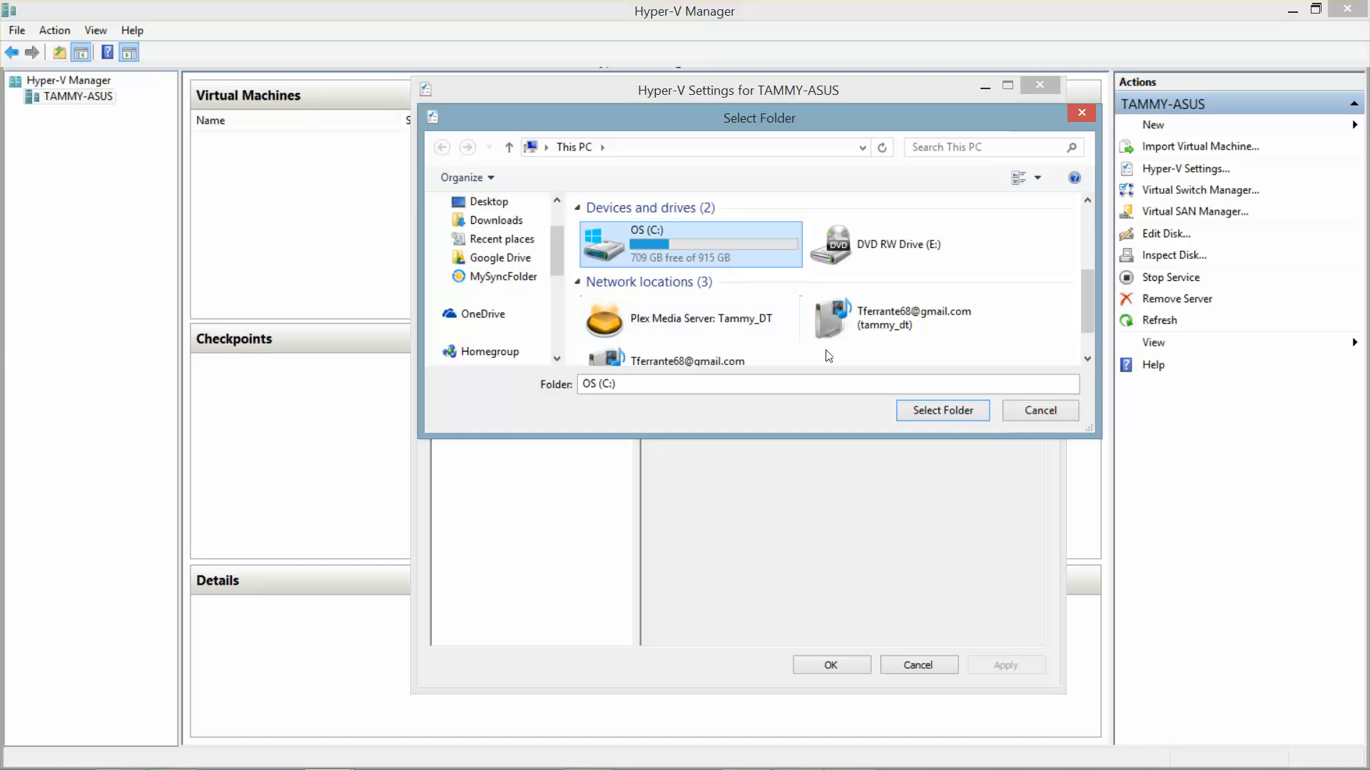
double_click(712, 252)
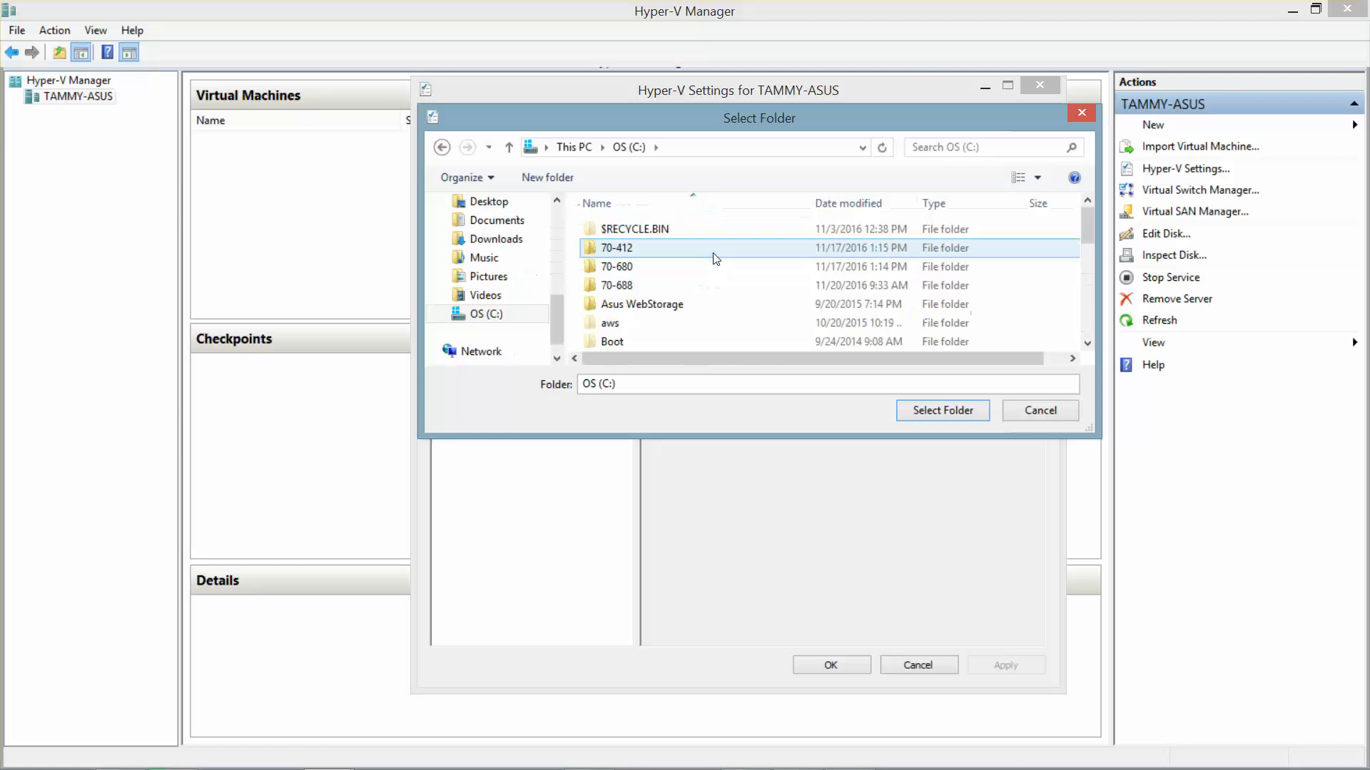
double_click(630, 290)
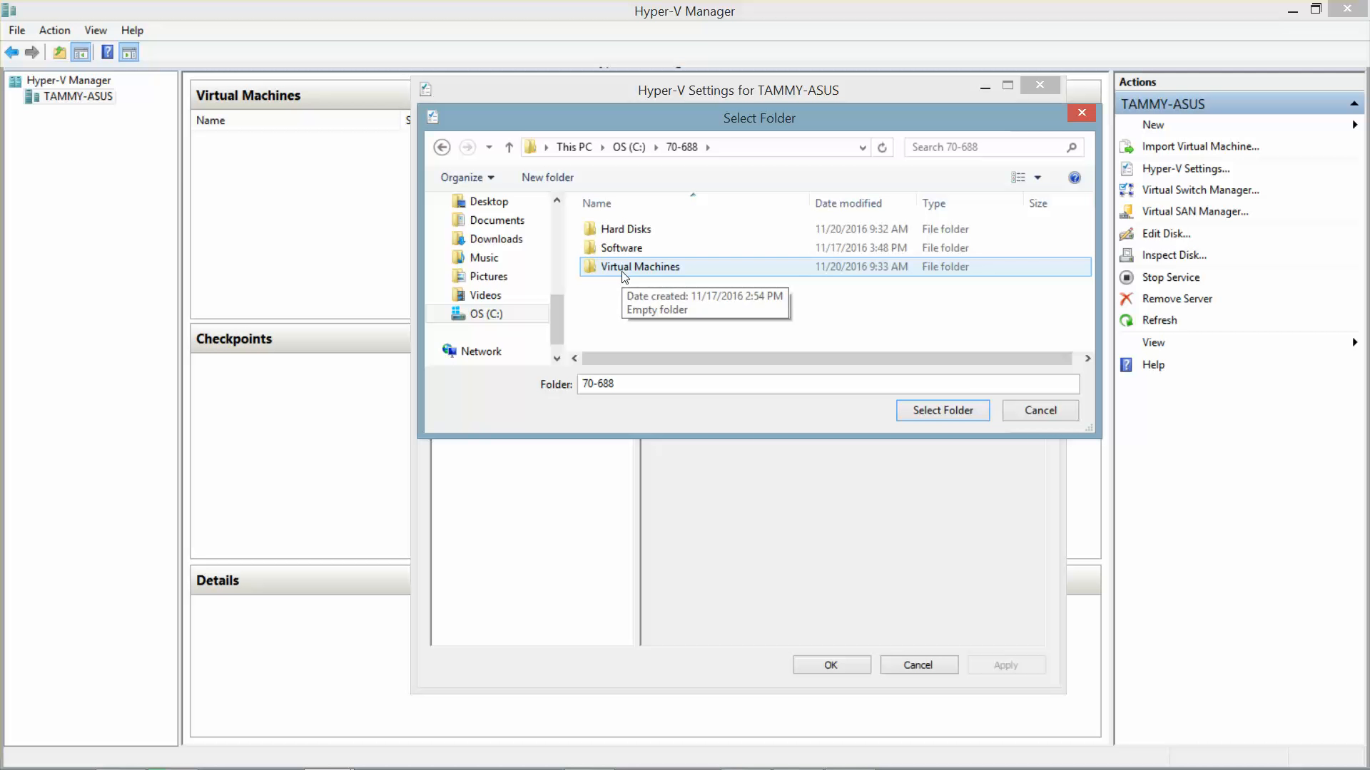
left_click(623, 275)
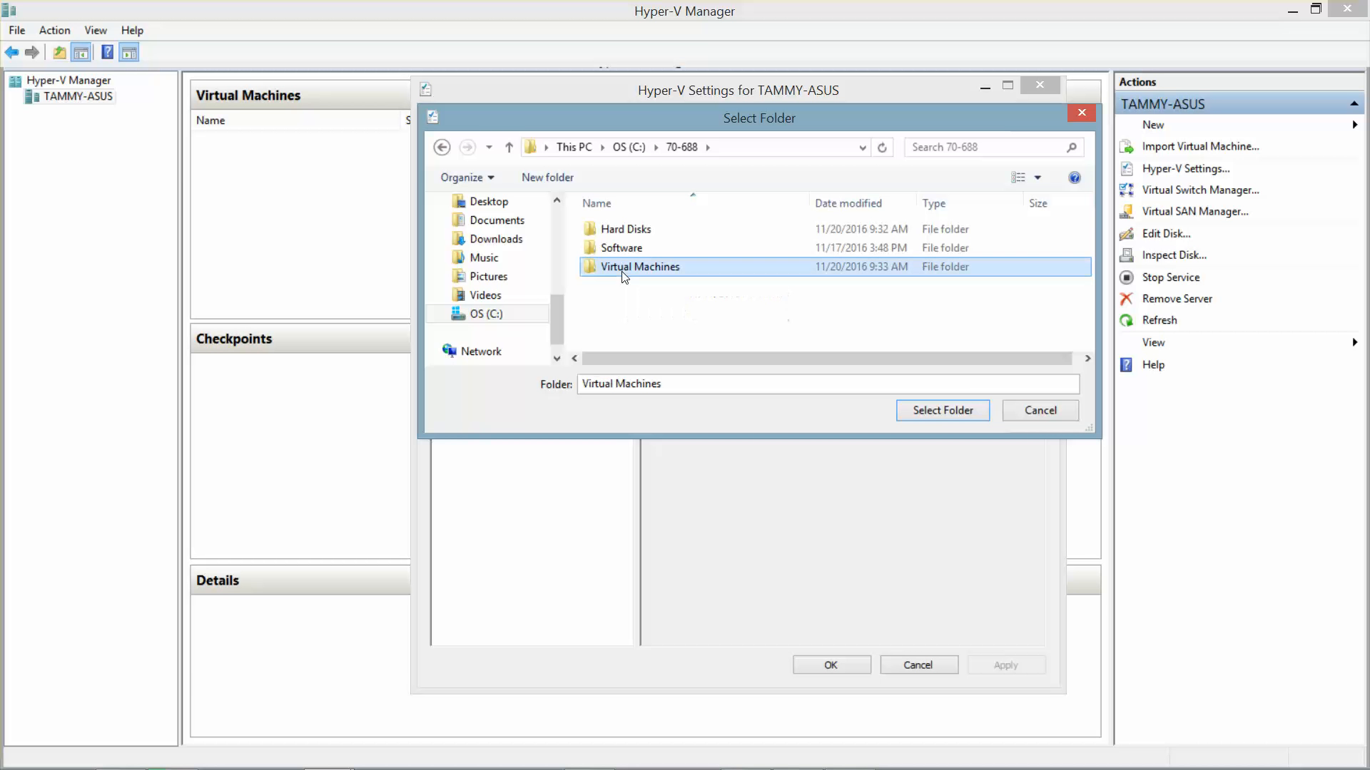
left_click(948, 409)
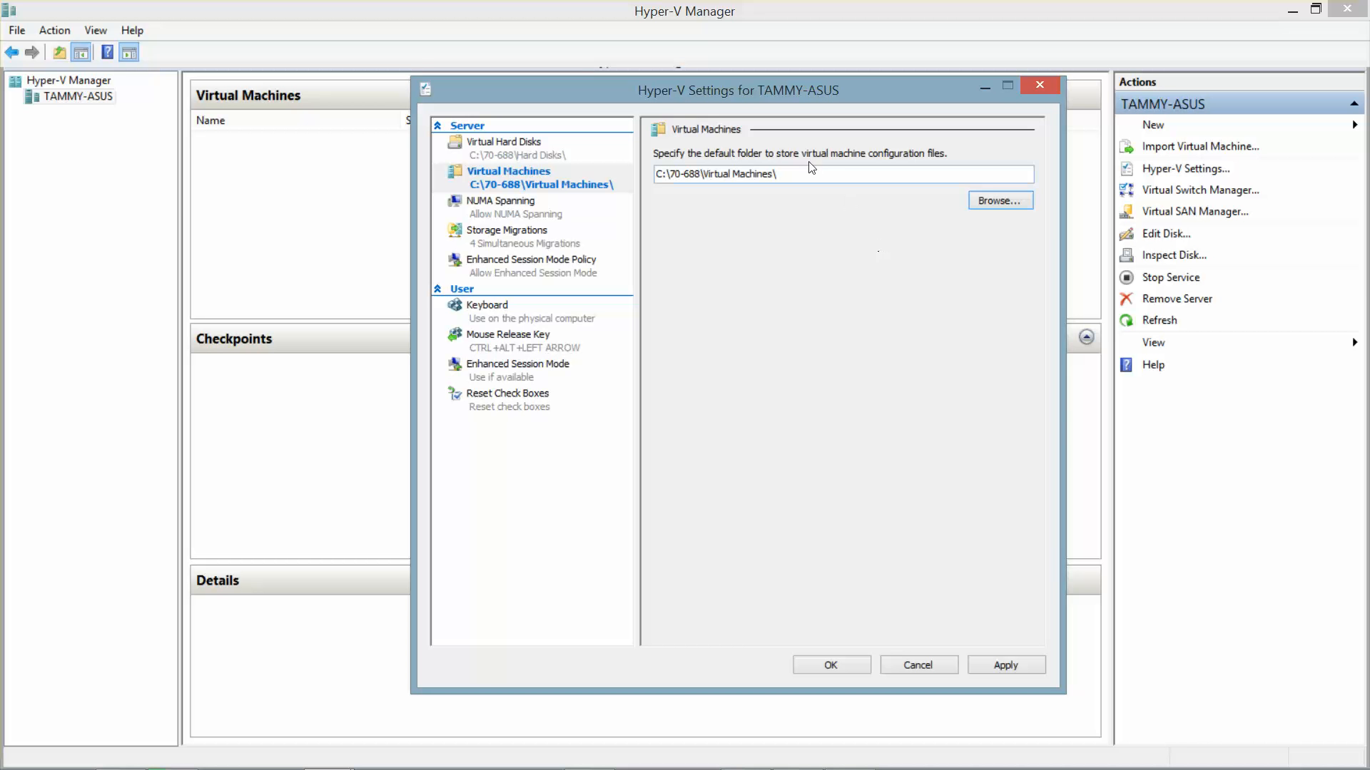
Step: Trim the virtual machine folder path to C:\70-688\ and save the Hyper-V settings
left_click(796, 178)
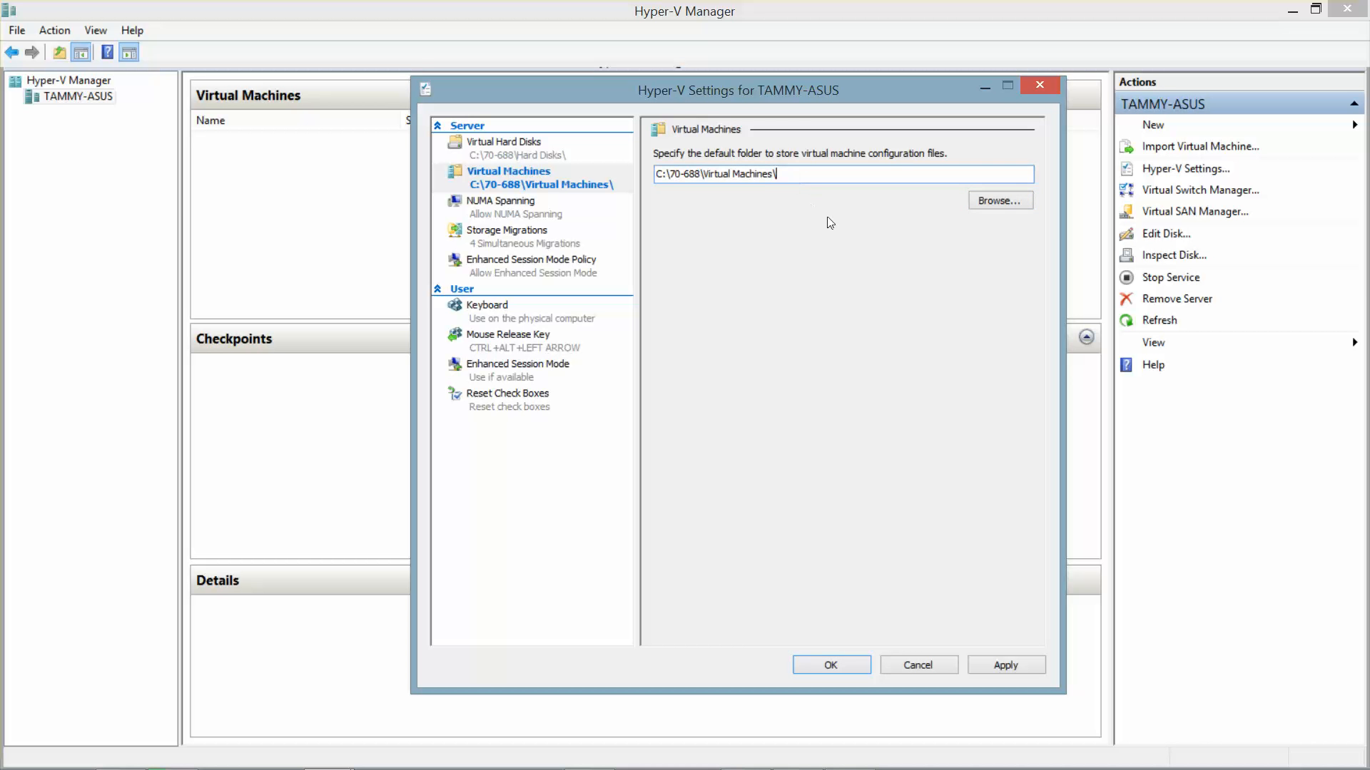
key("BackSpace")
key("BackSpace")
key("BackSpace")
key("BackSpace")
key("BackSpace")
key("BackSpace")
key("BackSpace")
key("BackSpace")
key("BackSpace")
key("BackSpace")
key("BackSpace")
key("BackSpace")
key("BackSpace")
key("BackSpace")
key("BackSpace")
key("BackSpace")
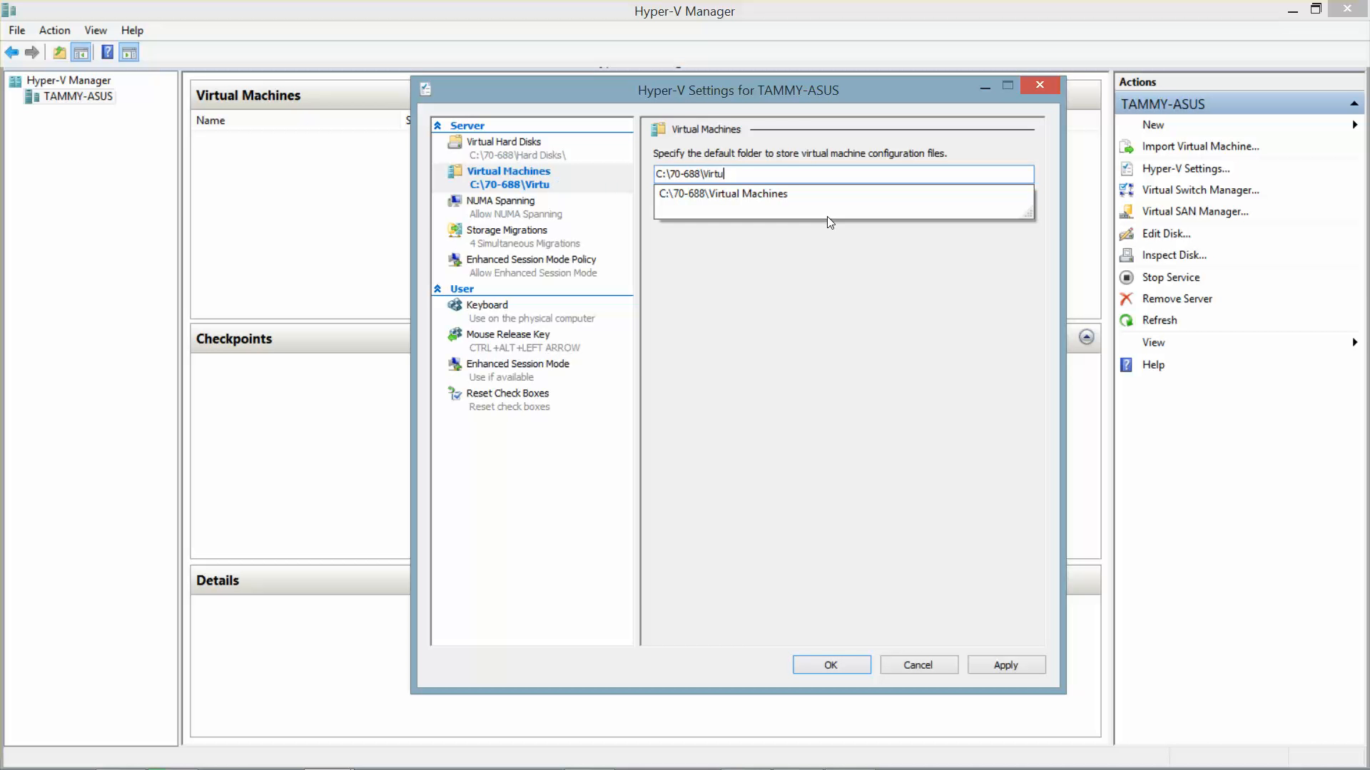
key("BackSpace")
key("Tab")
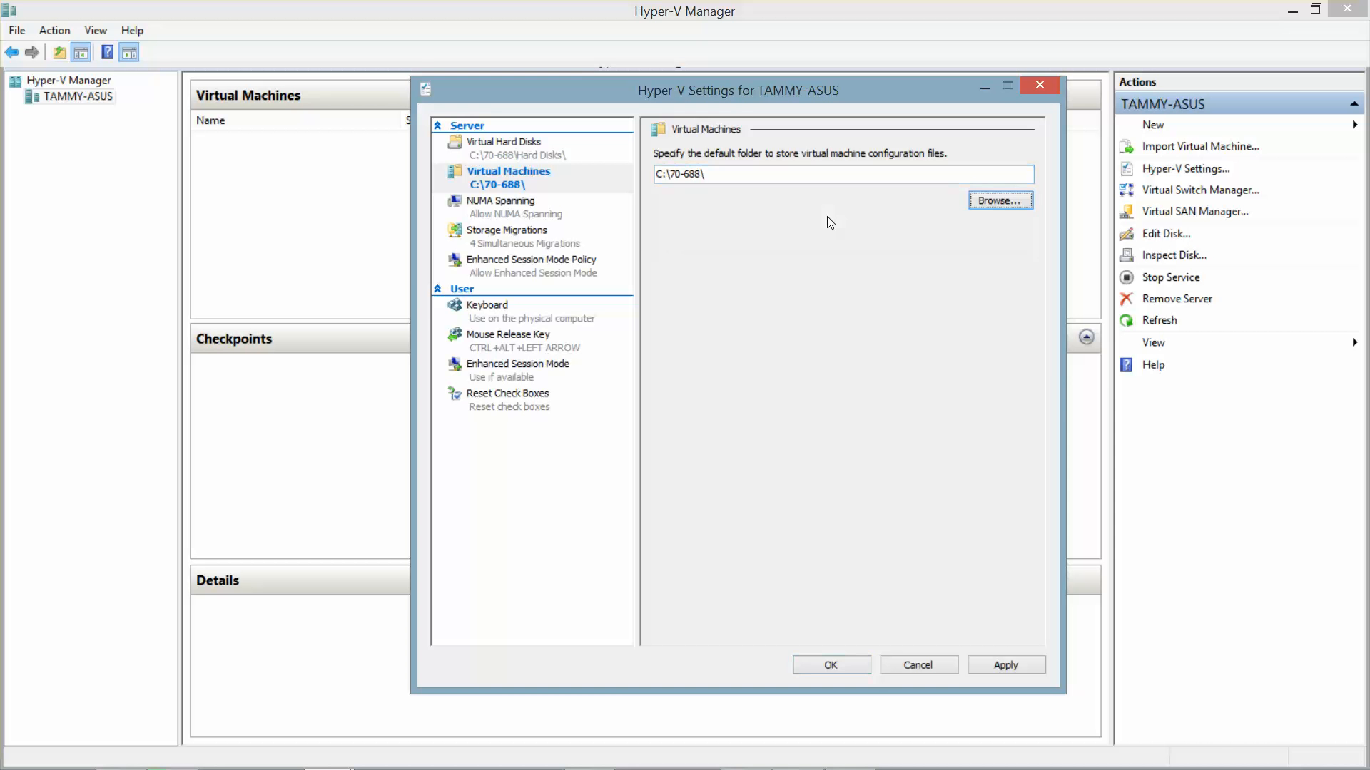
left_click(837, 669)
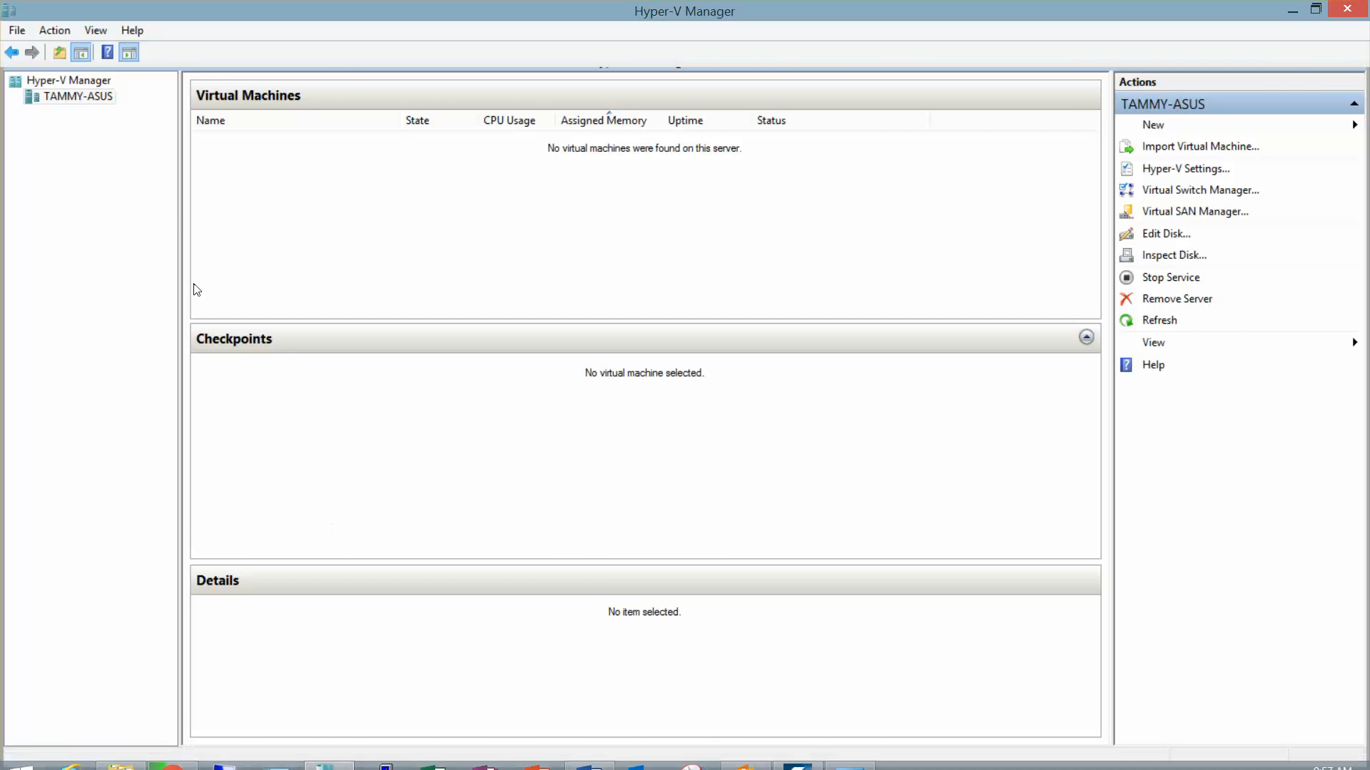
Step: Start a new virtual machine on TAMMY-ASUS named 'RWDC01 (CTS21532)', keeping Generation 1
left_click(99, 101)
right_click(100, 101)
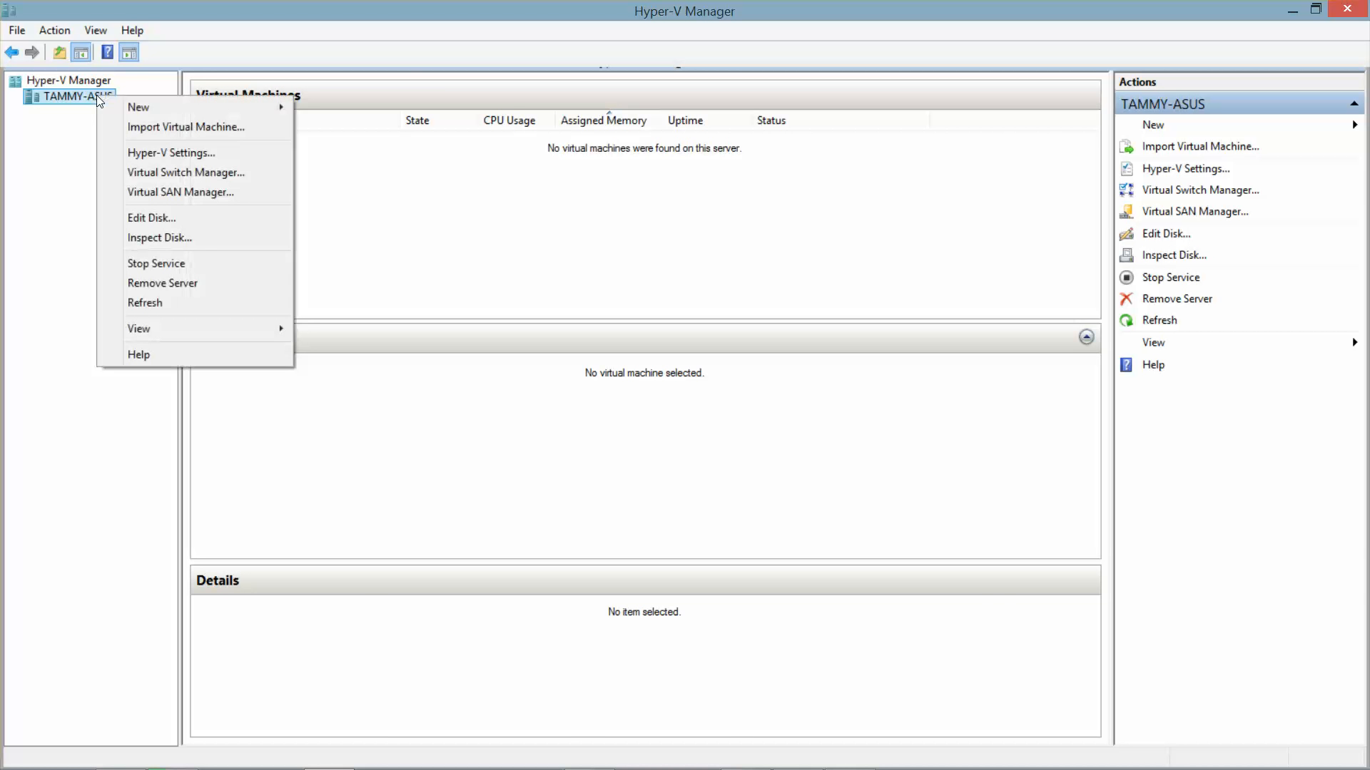
mouse_move(177, 107)
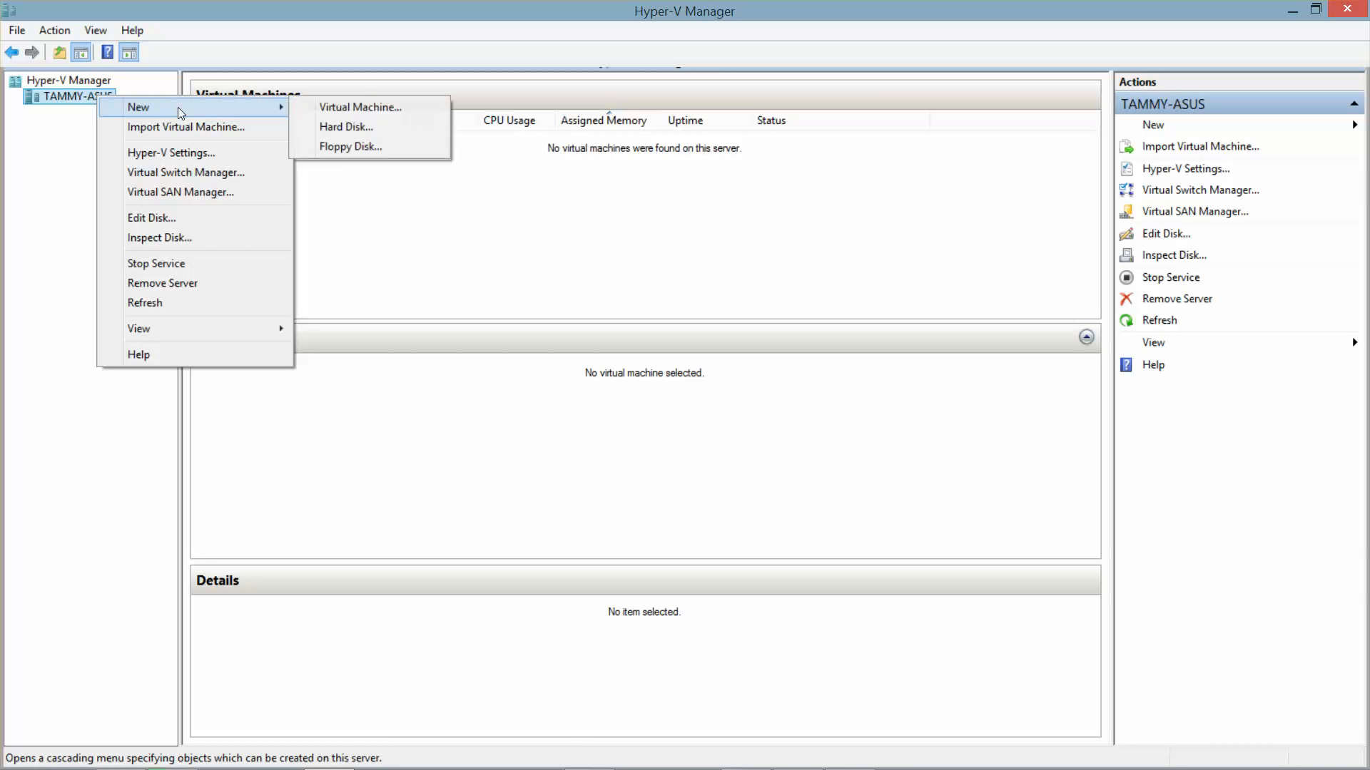
left_click(347, 110)
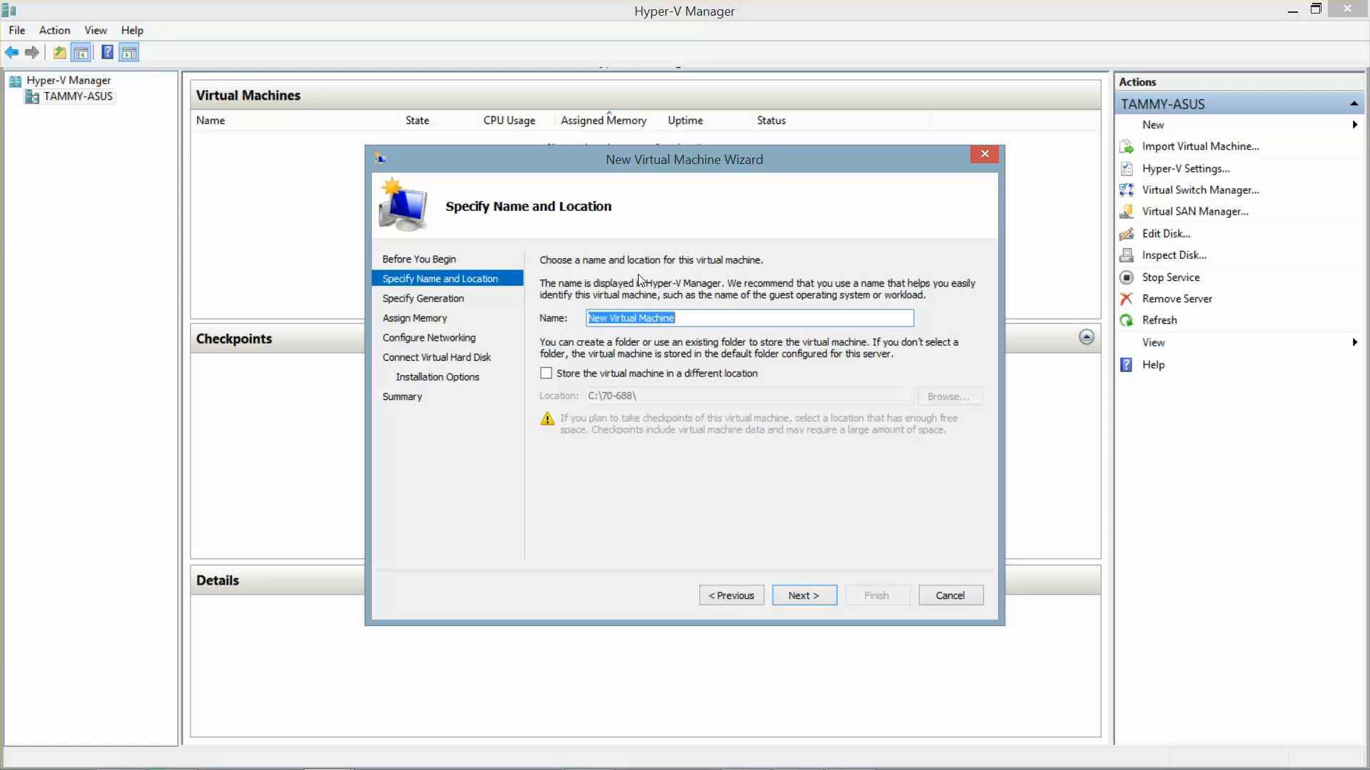
type("RWDC")
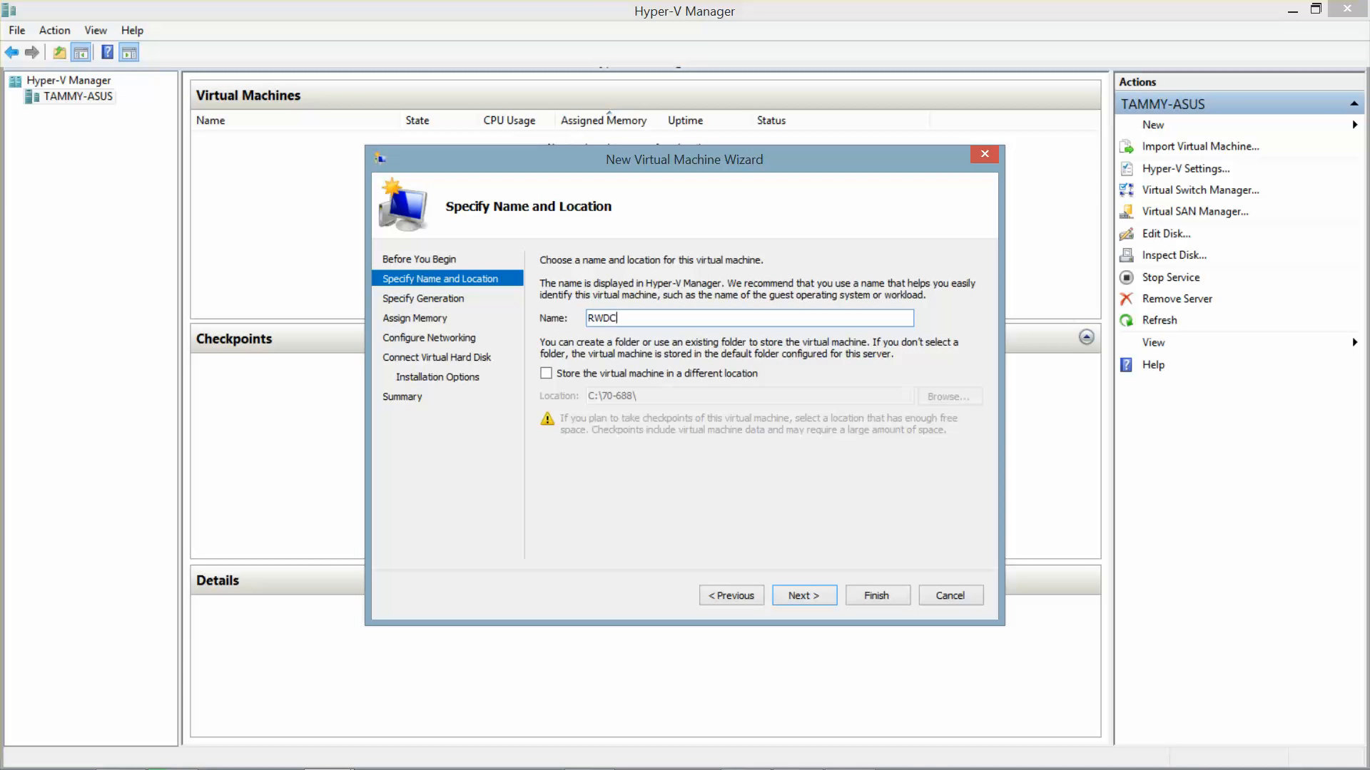
type("01 (CTS21532)")
left_click(797, 595)
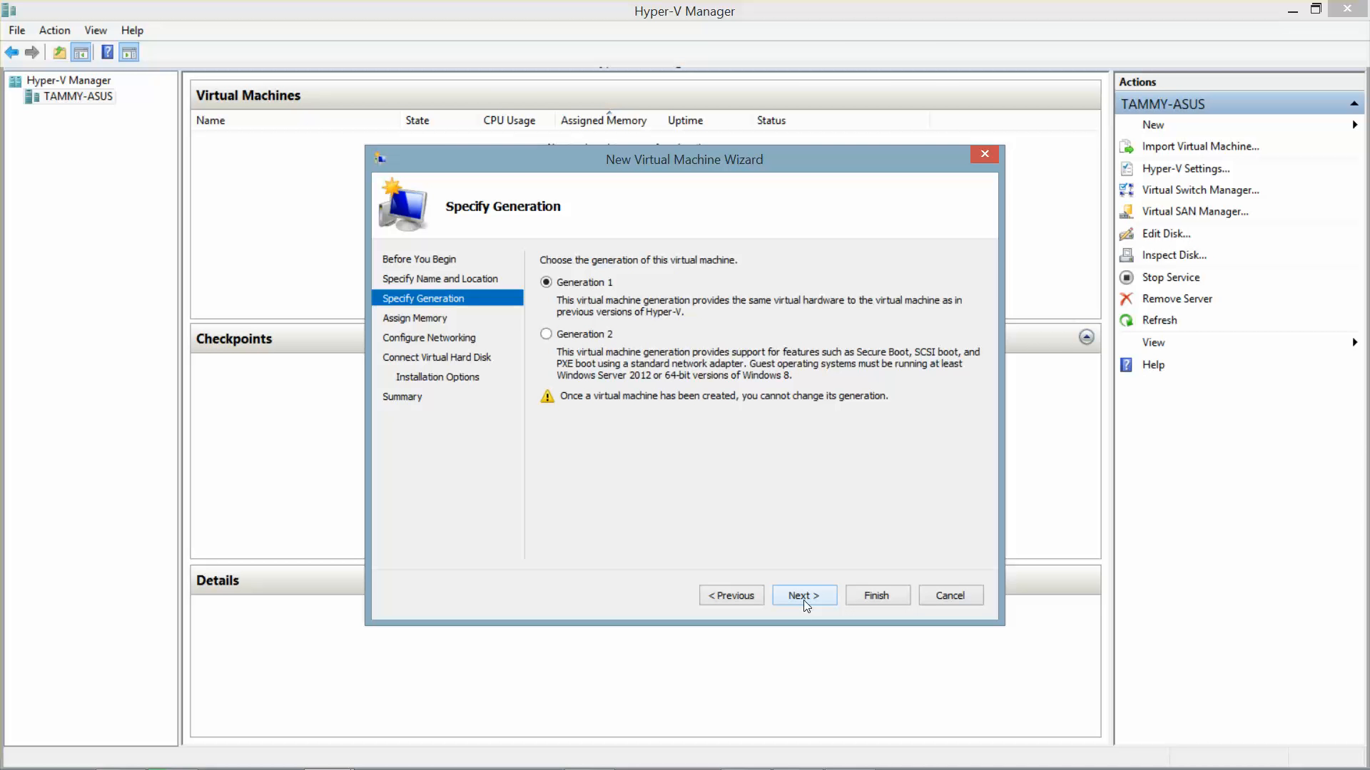
left_click(803, 596)
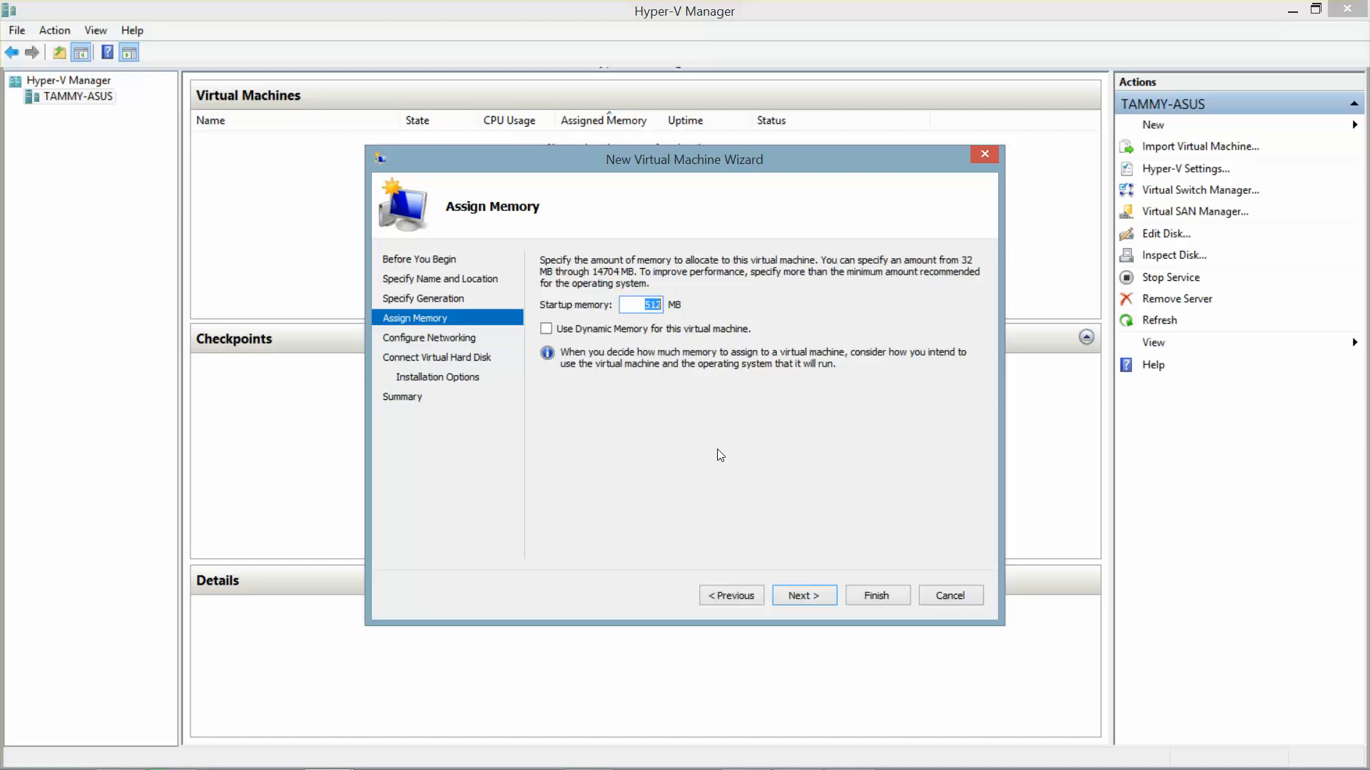
Step: Give the VM 2096 MB of startup memory with Dynamic Memory enabled
type("20")
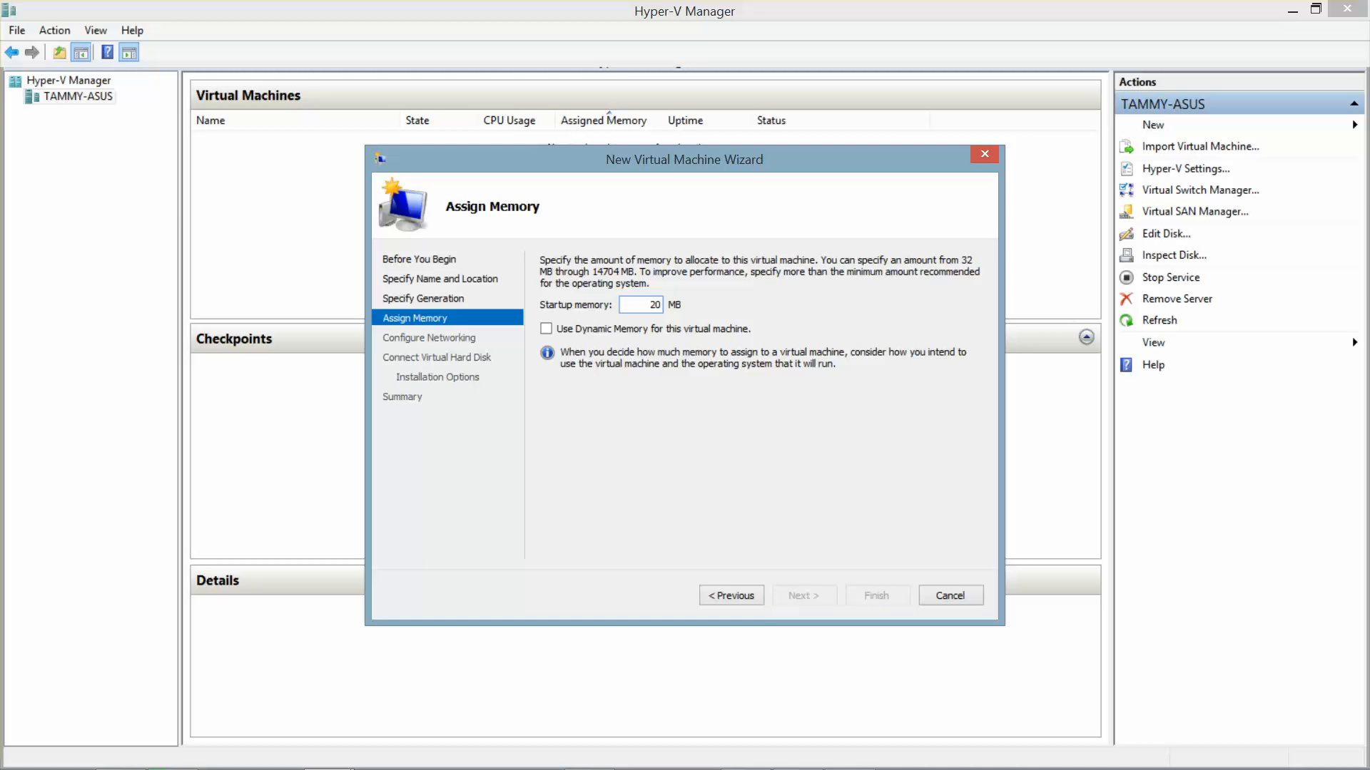
type("96")
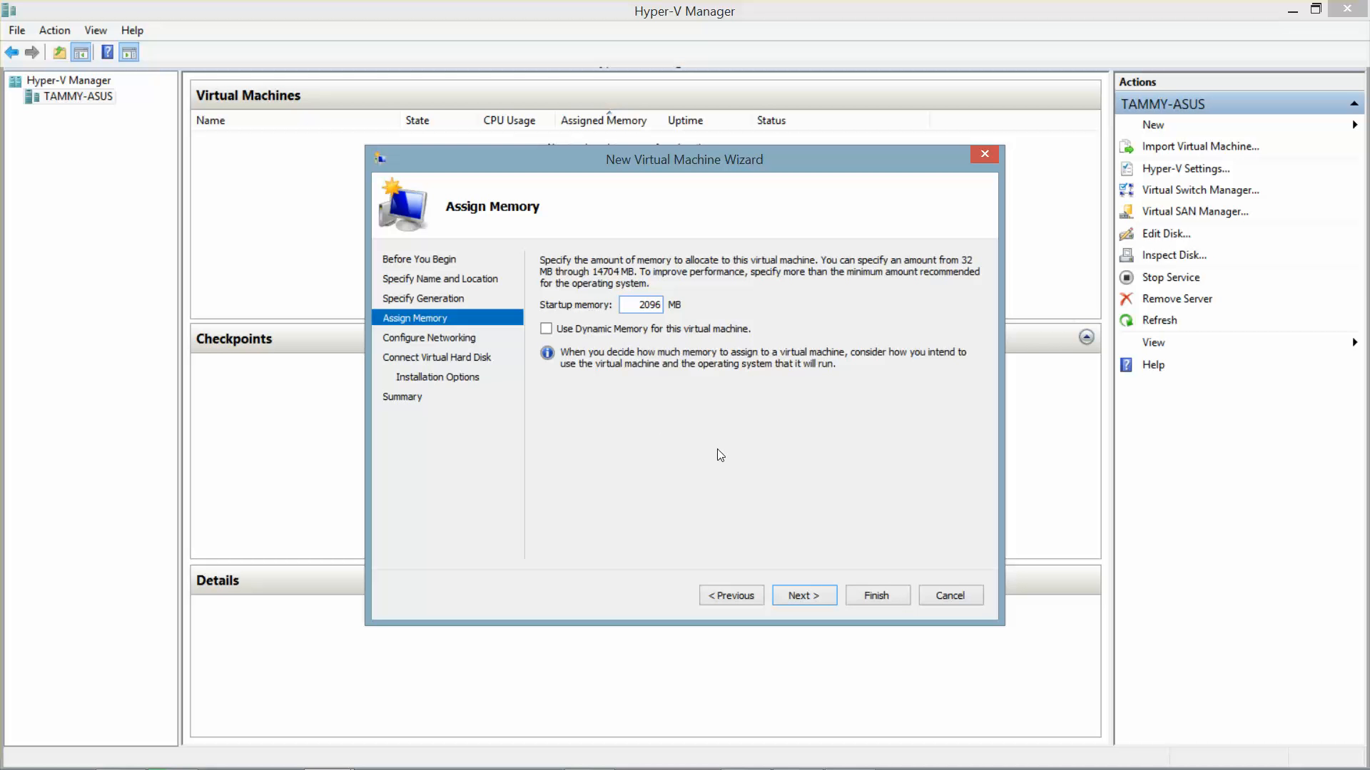
left_click(547, 330)
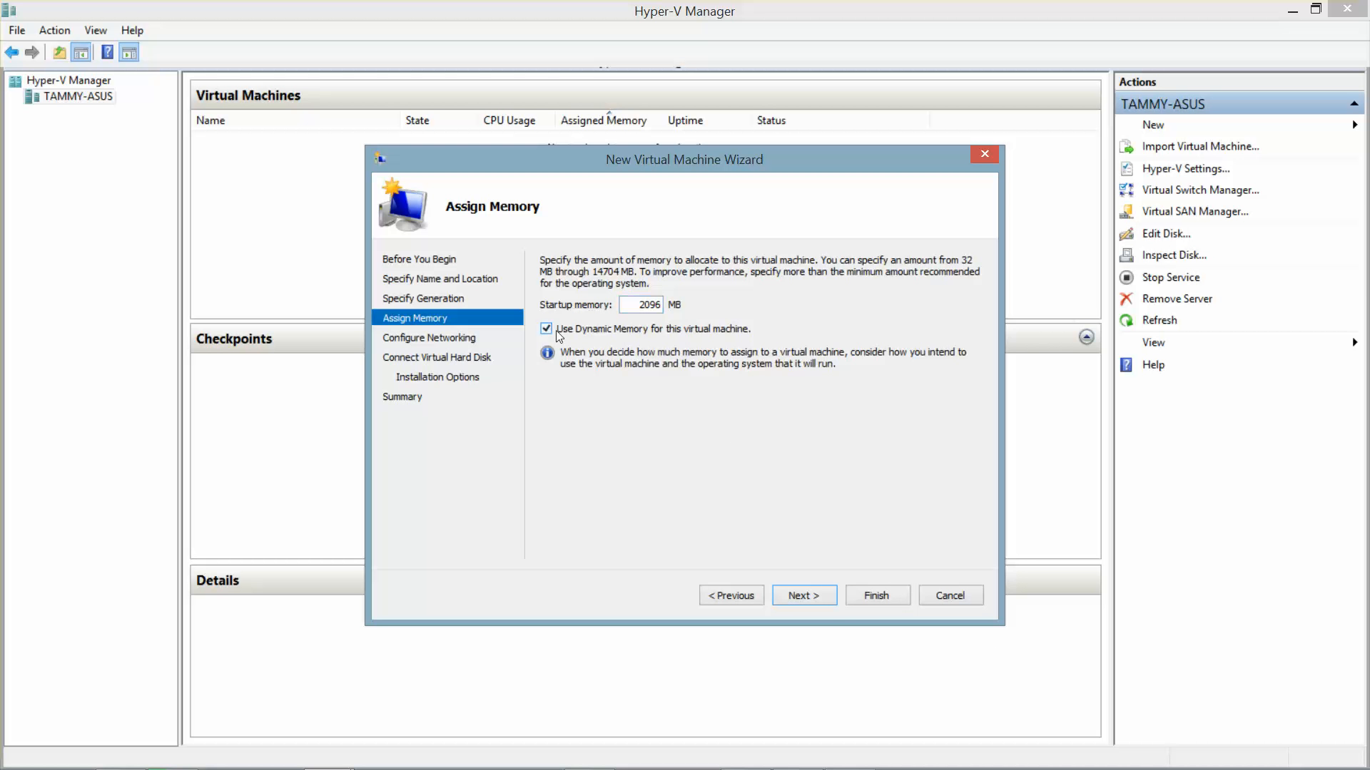
left_click(816, 602)
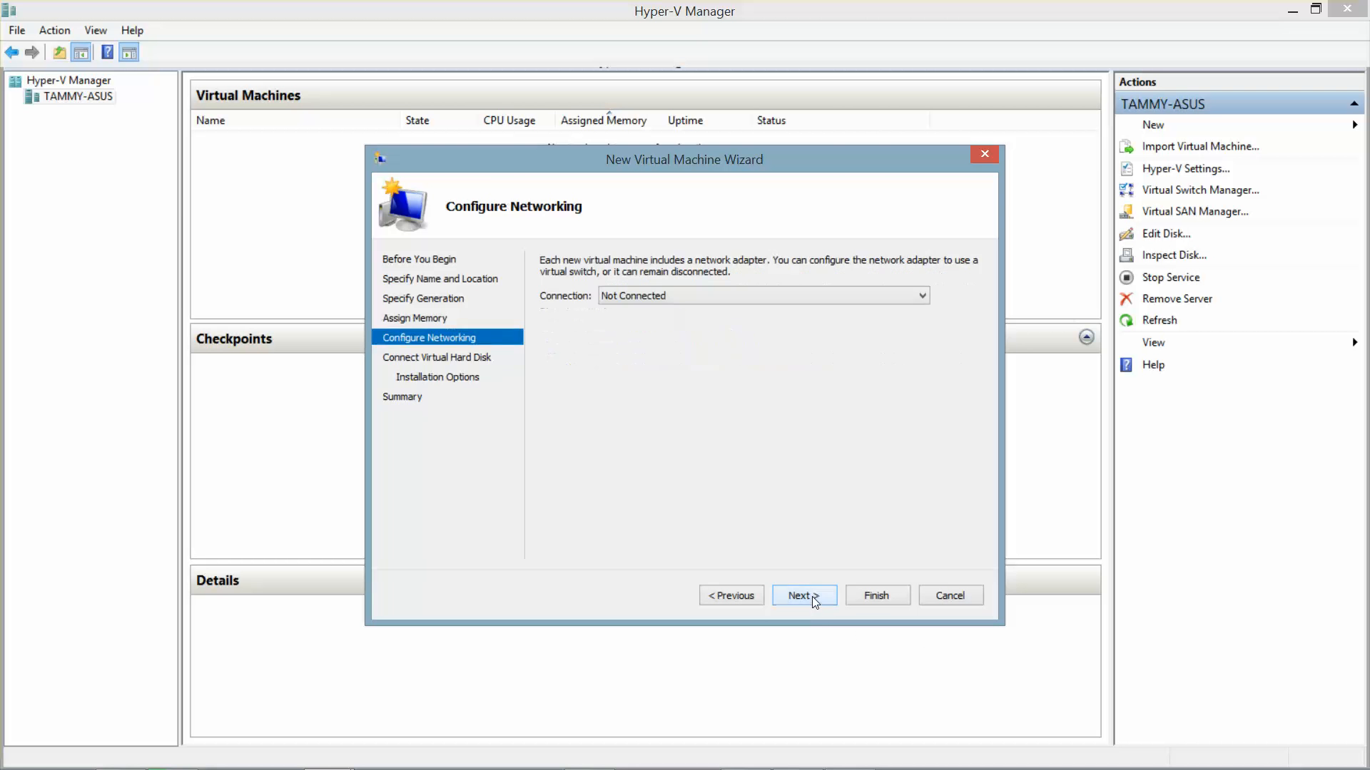
Step: Connect the VM to the Contoso_Int switch and size its virtual hard disk at 80 GB
left_click(785, 298)
left_click(752, 328)
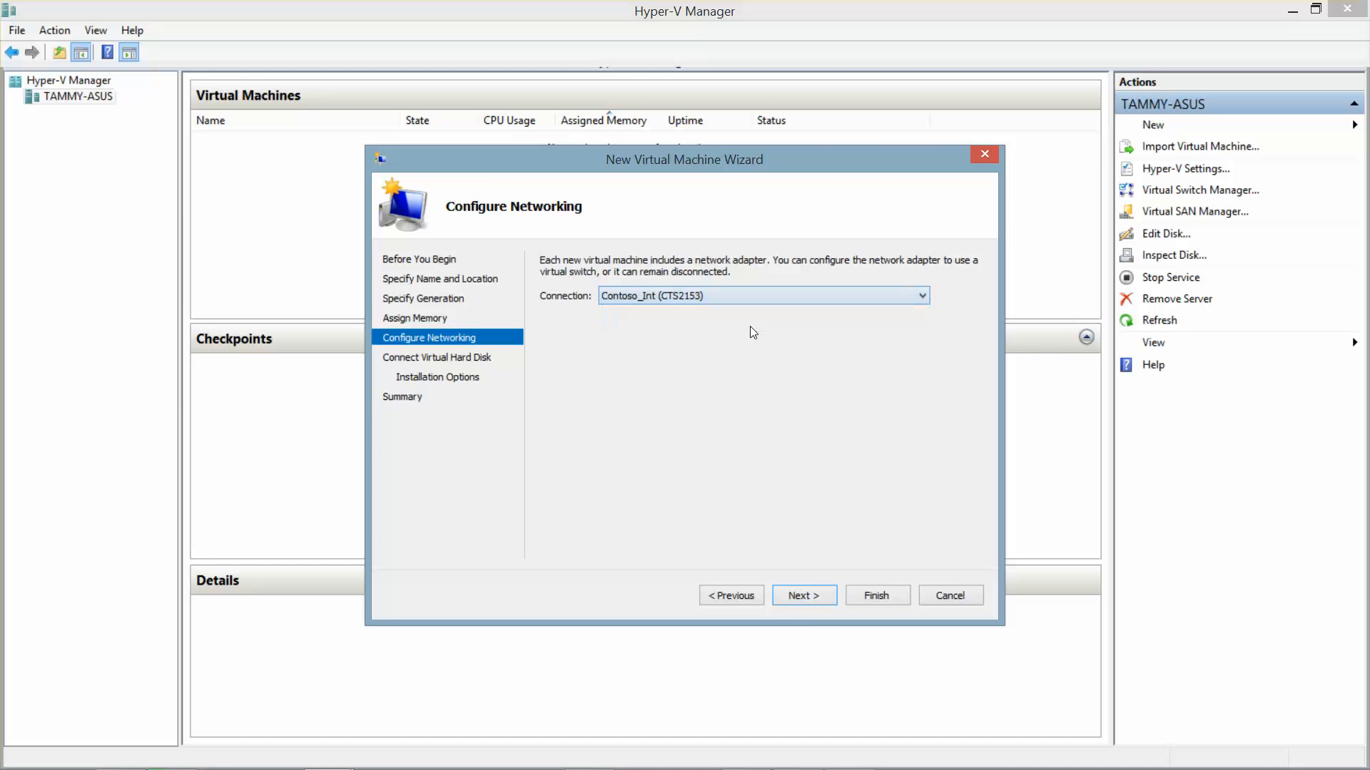
left_click(813, 597)
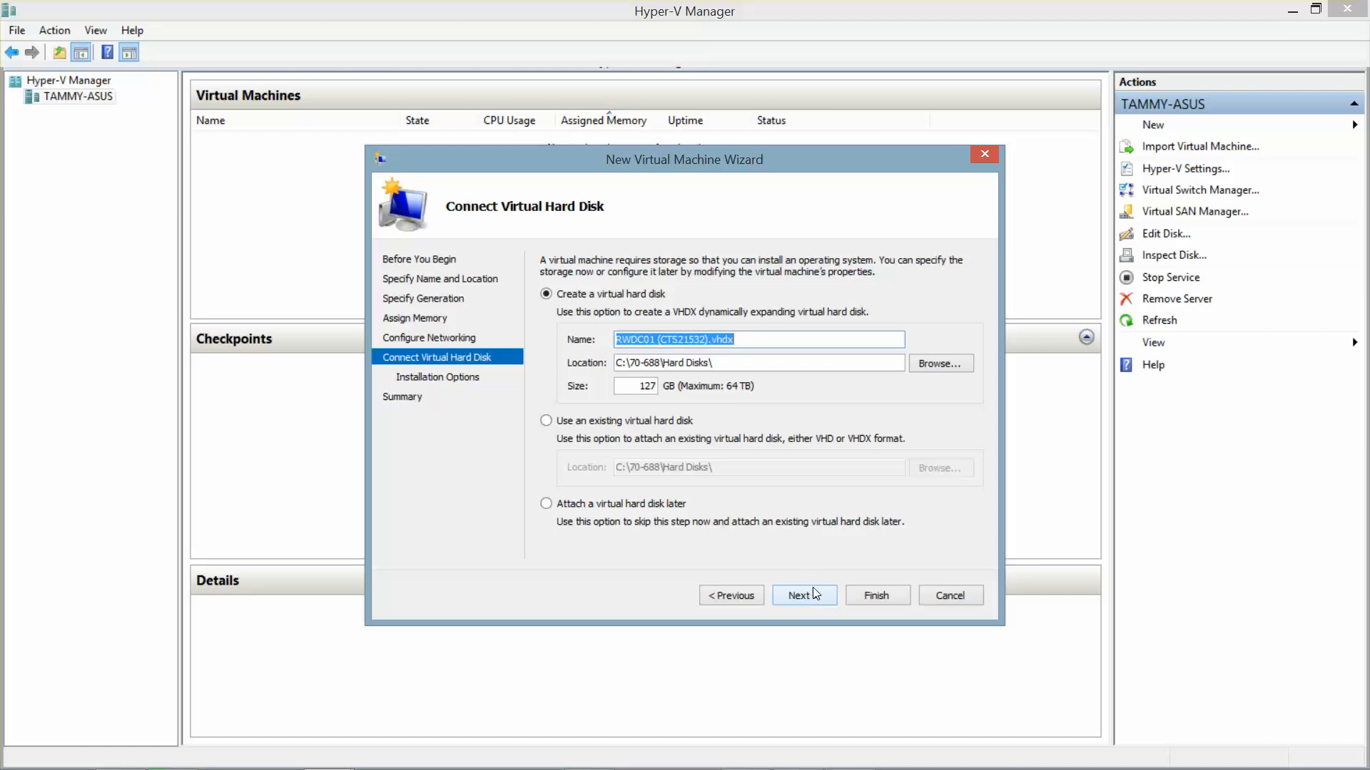
double_click(627, 385)
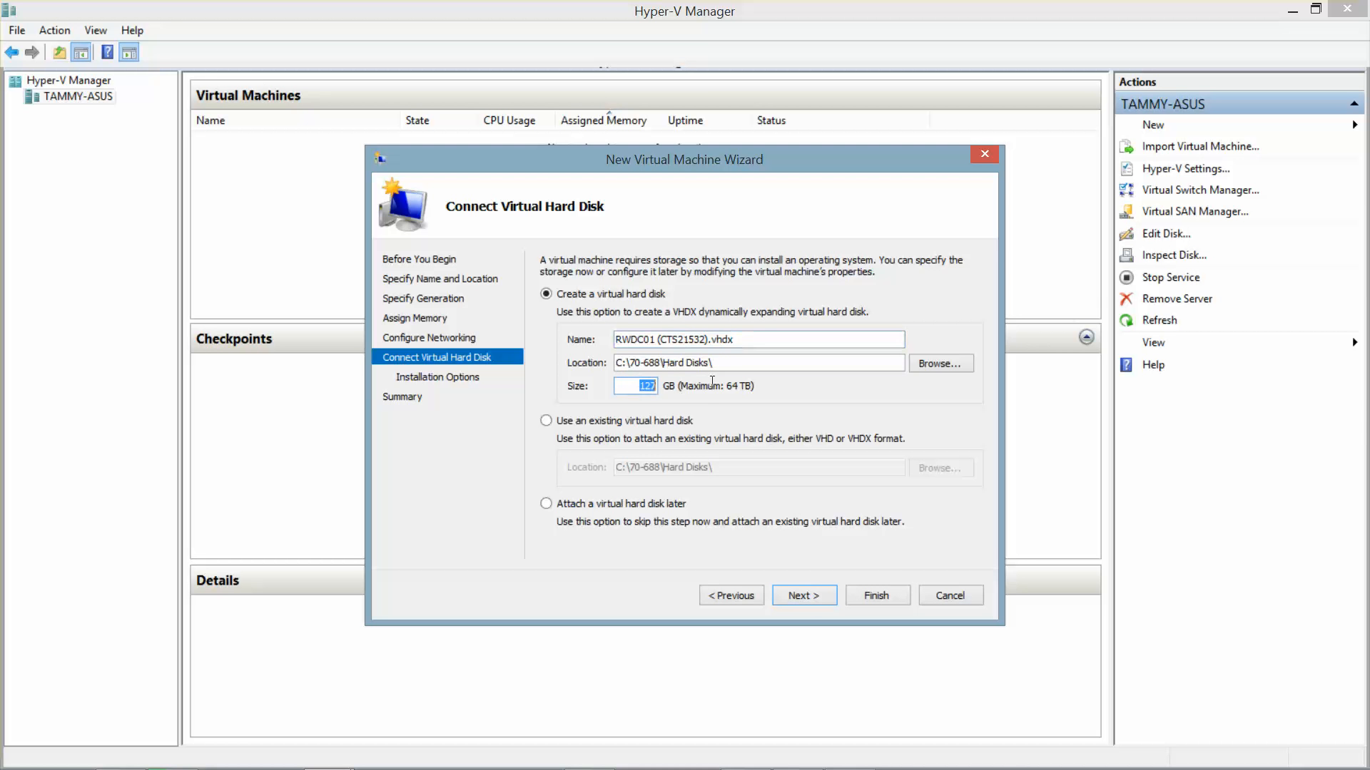
type("80")
Step: Install the OS from the image file server_2012_r2_with_update_x64.iso and advance to the summary
left_click(790, 594)
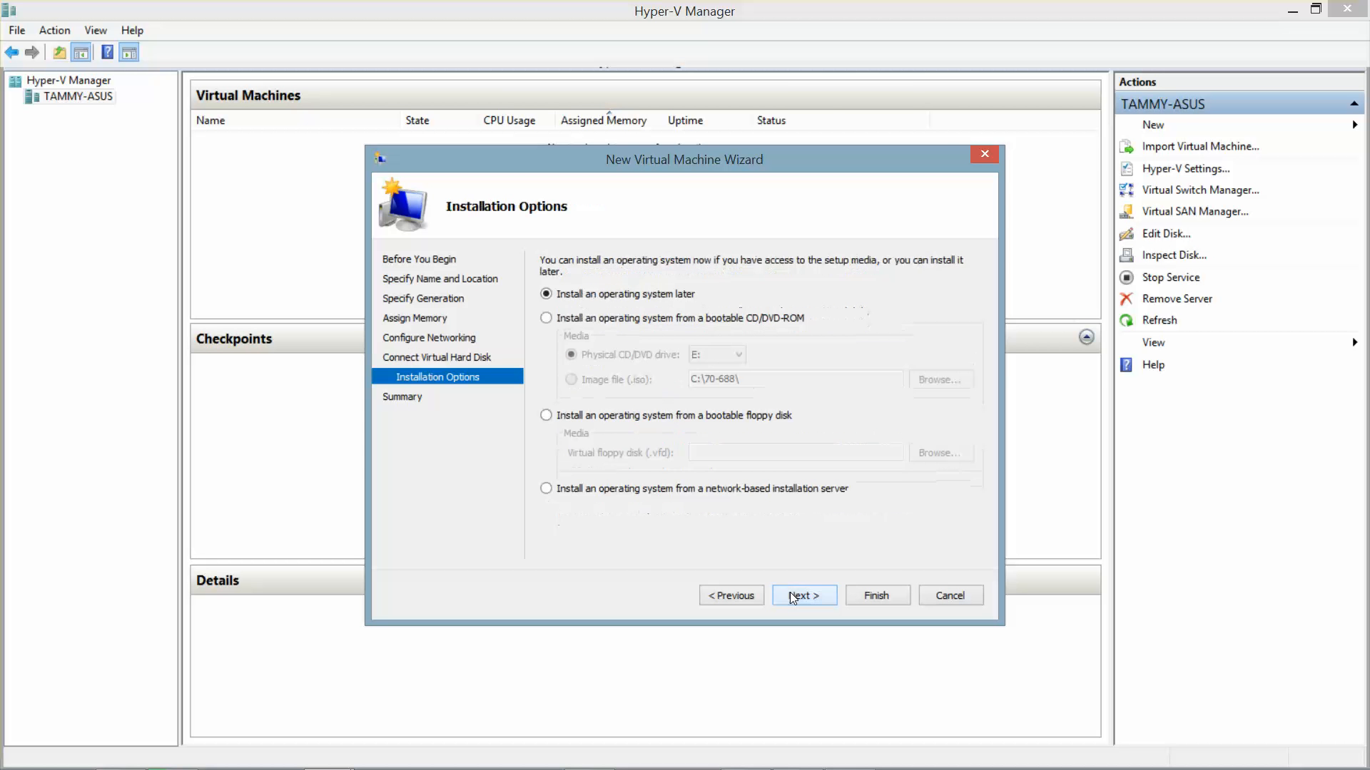
left_click(546, 318)
left_click(571, 380)
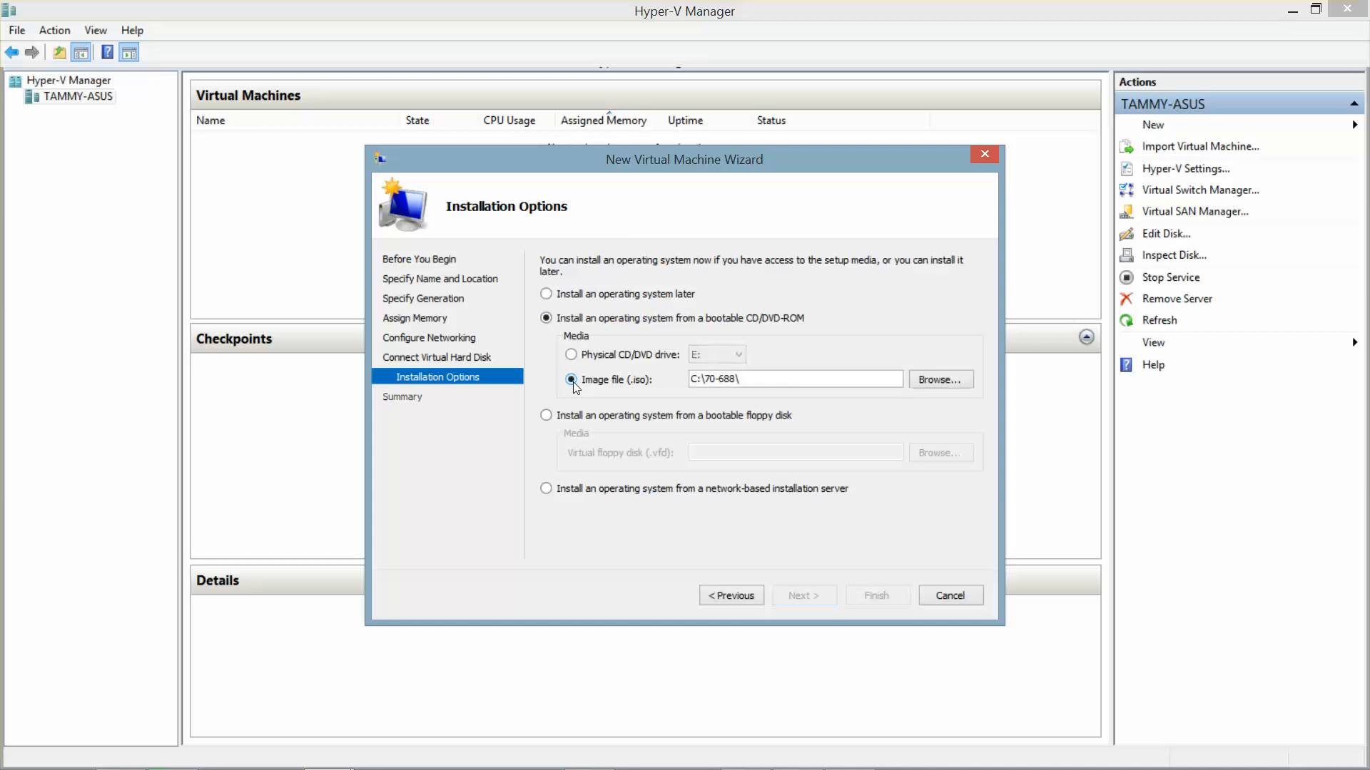
left_click(941, 380)
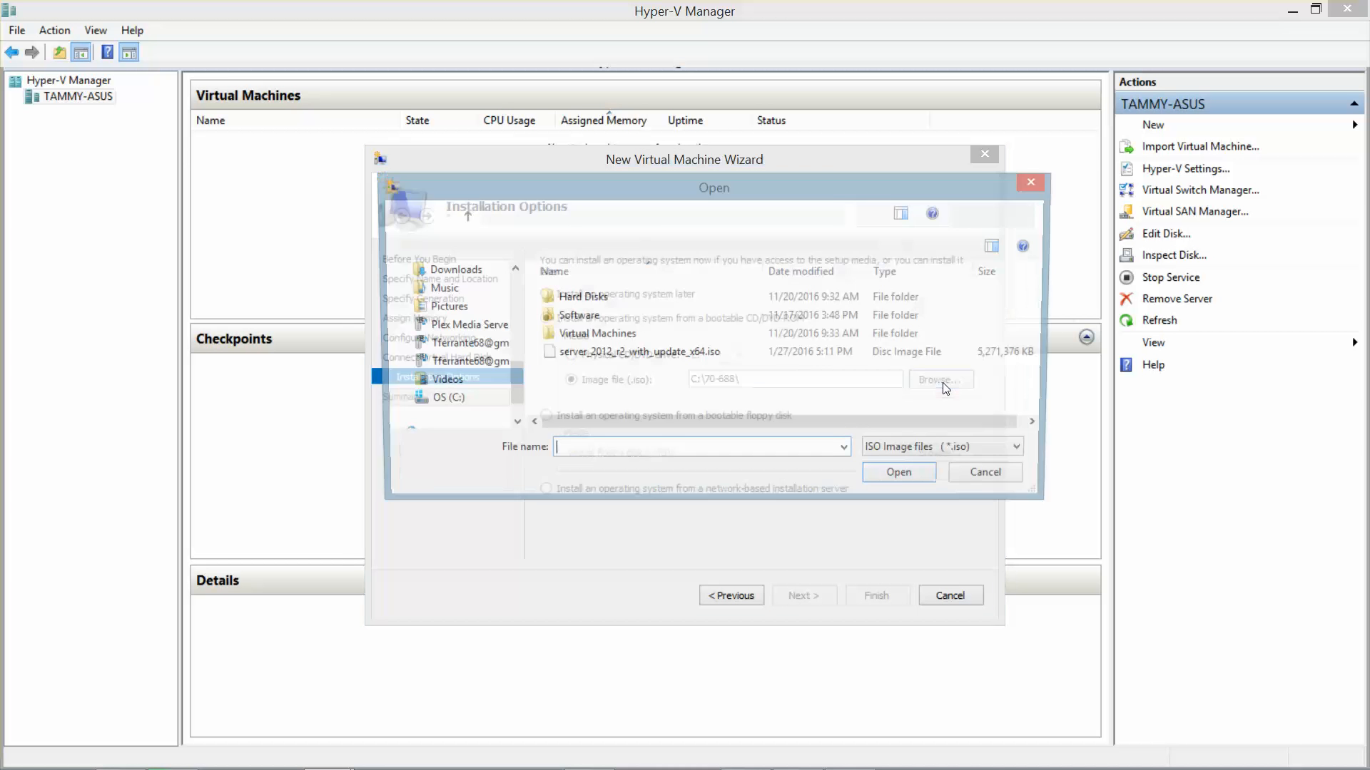
left_click(659, 356)
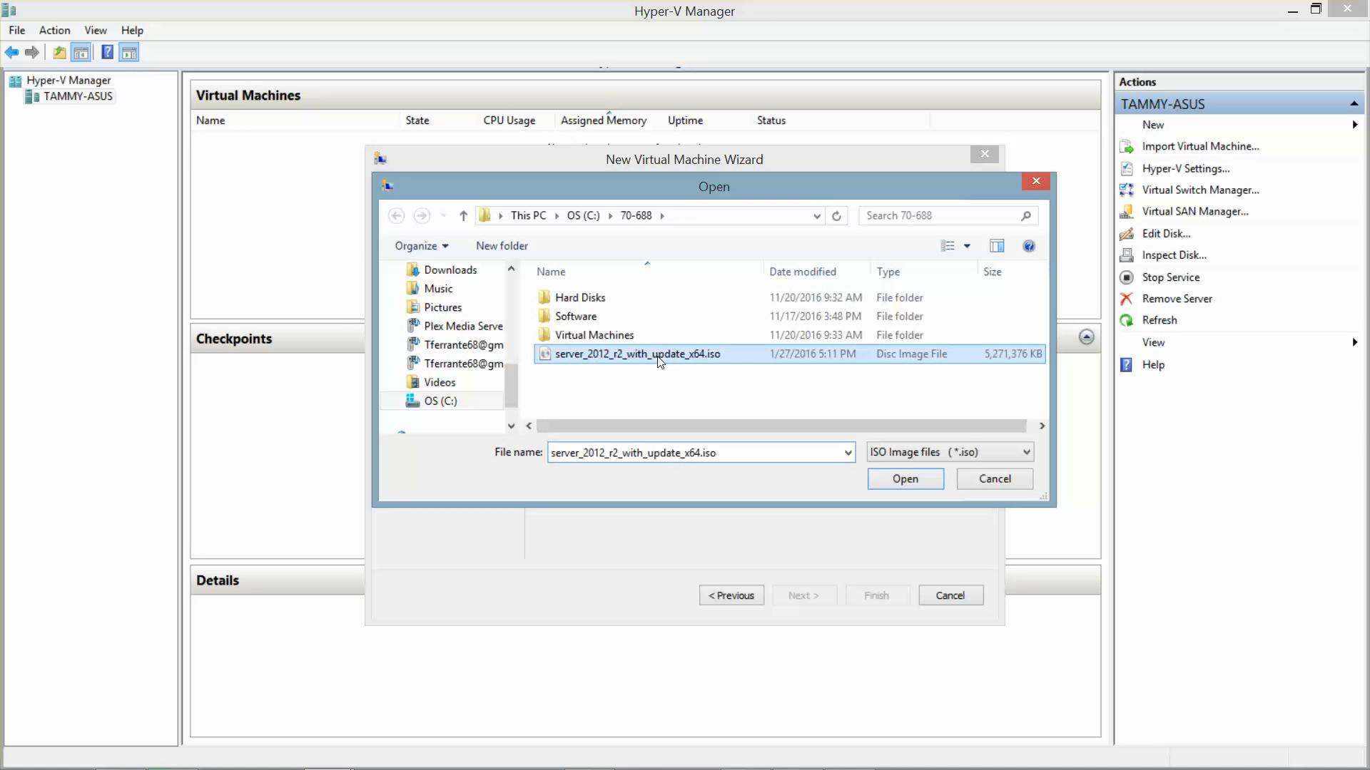
left_click(904, 480)
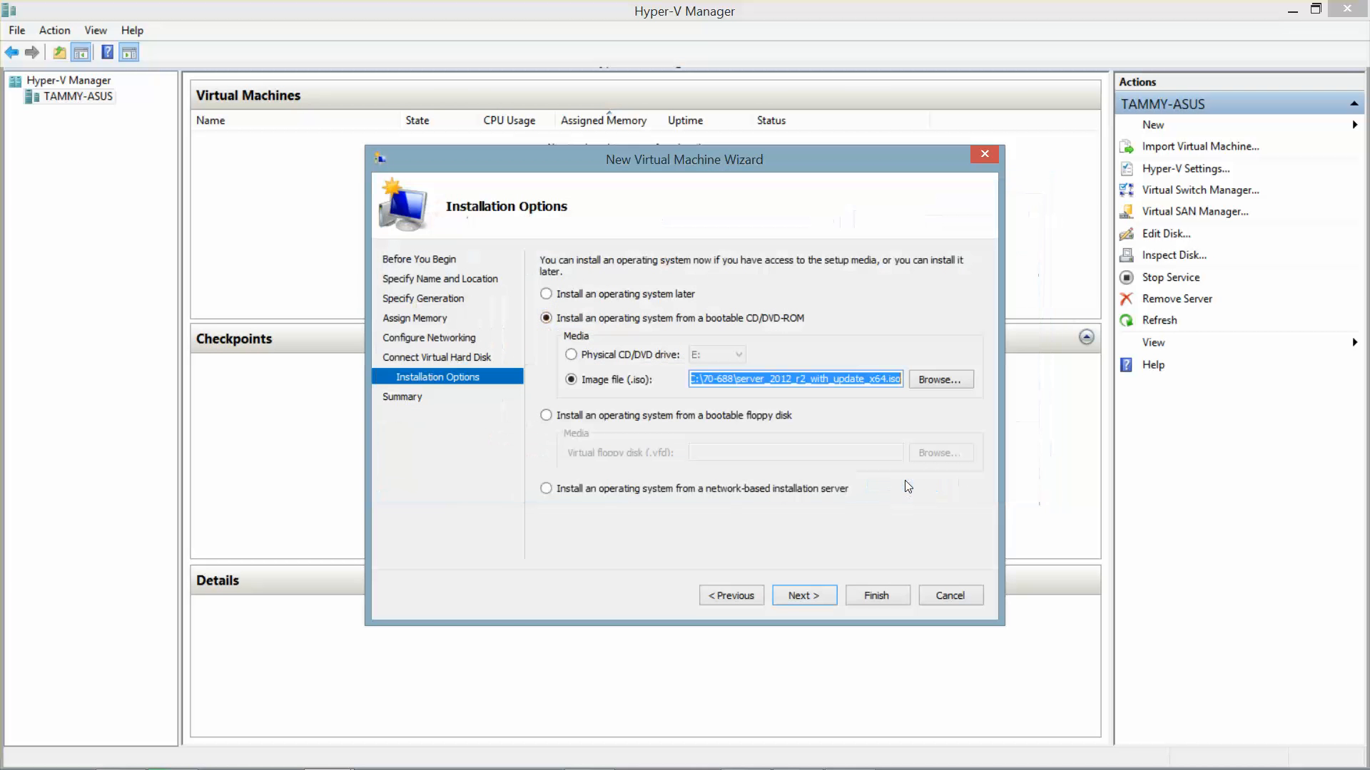
left_click(800, 598)
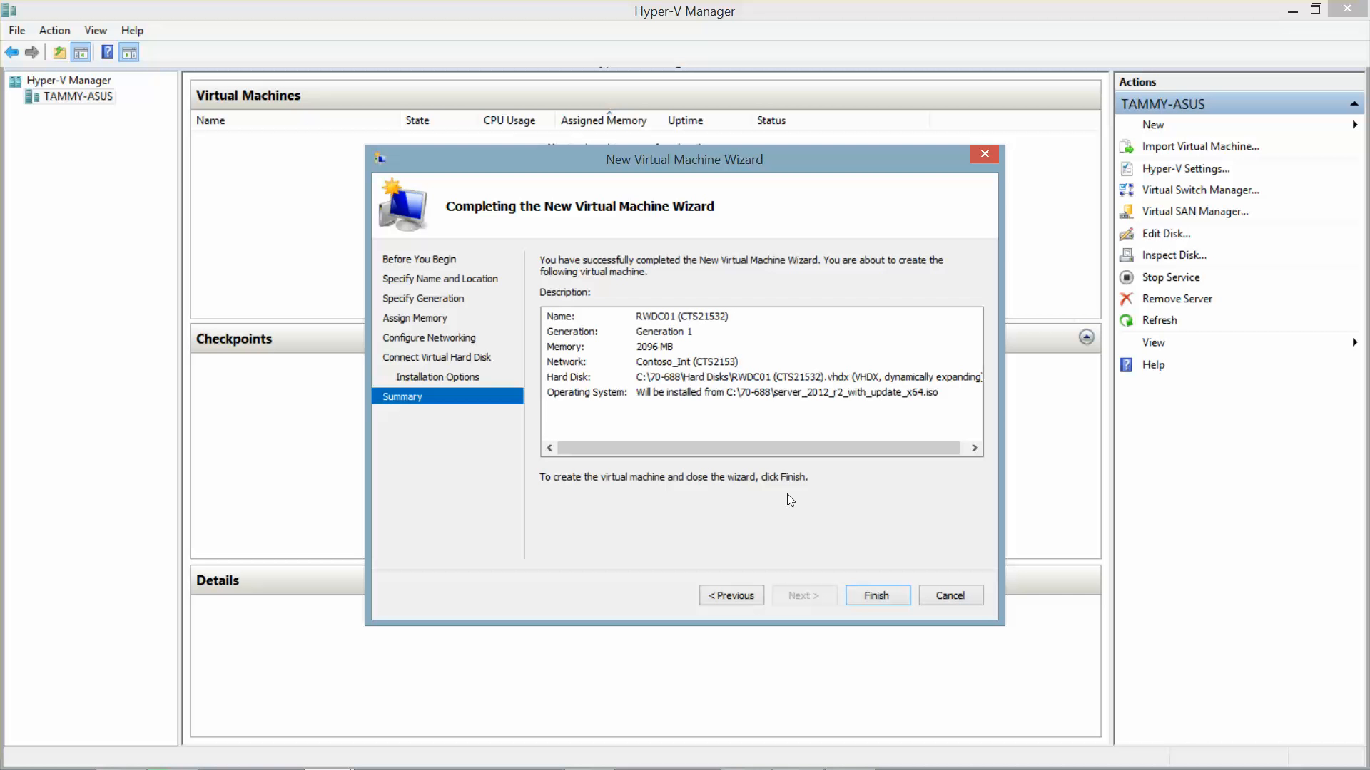
Step: Create RWDC01, connect to its console and power it on, then close the 70-688 folder window
left_click(868, 599)
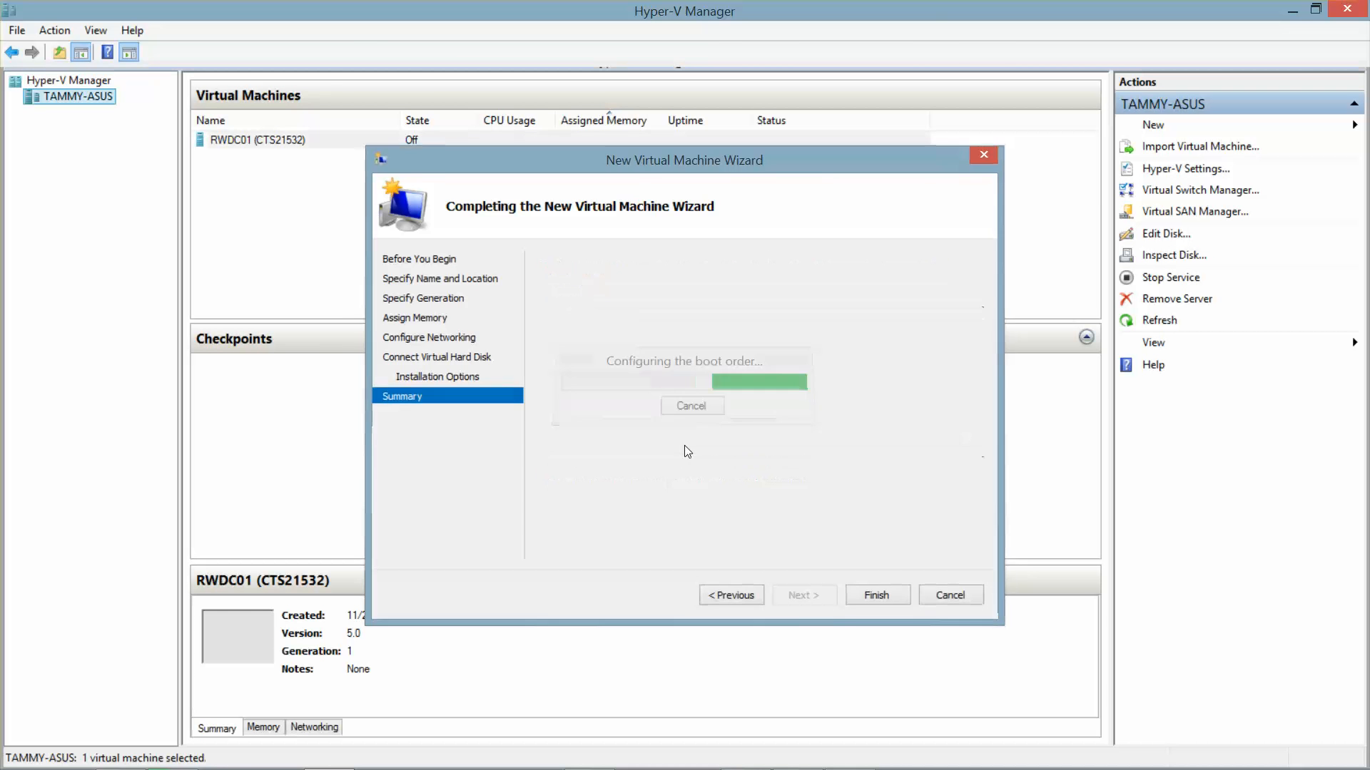
double_click(247, 141)
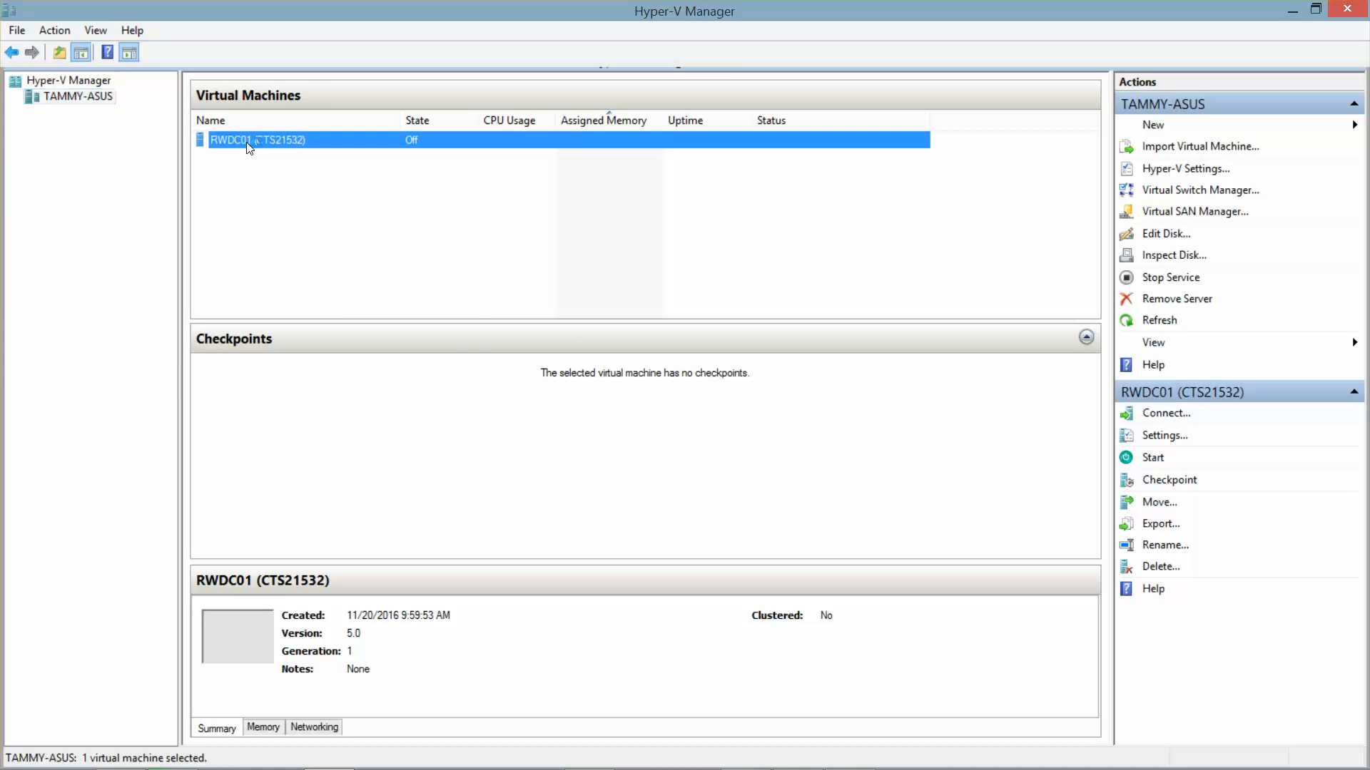
left_click(51, 60)
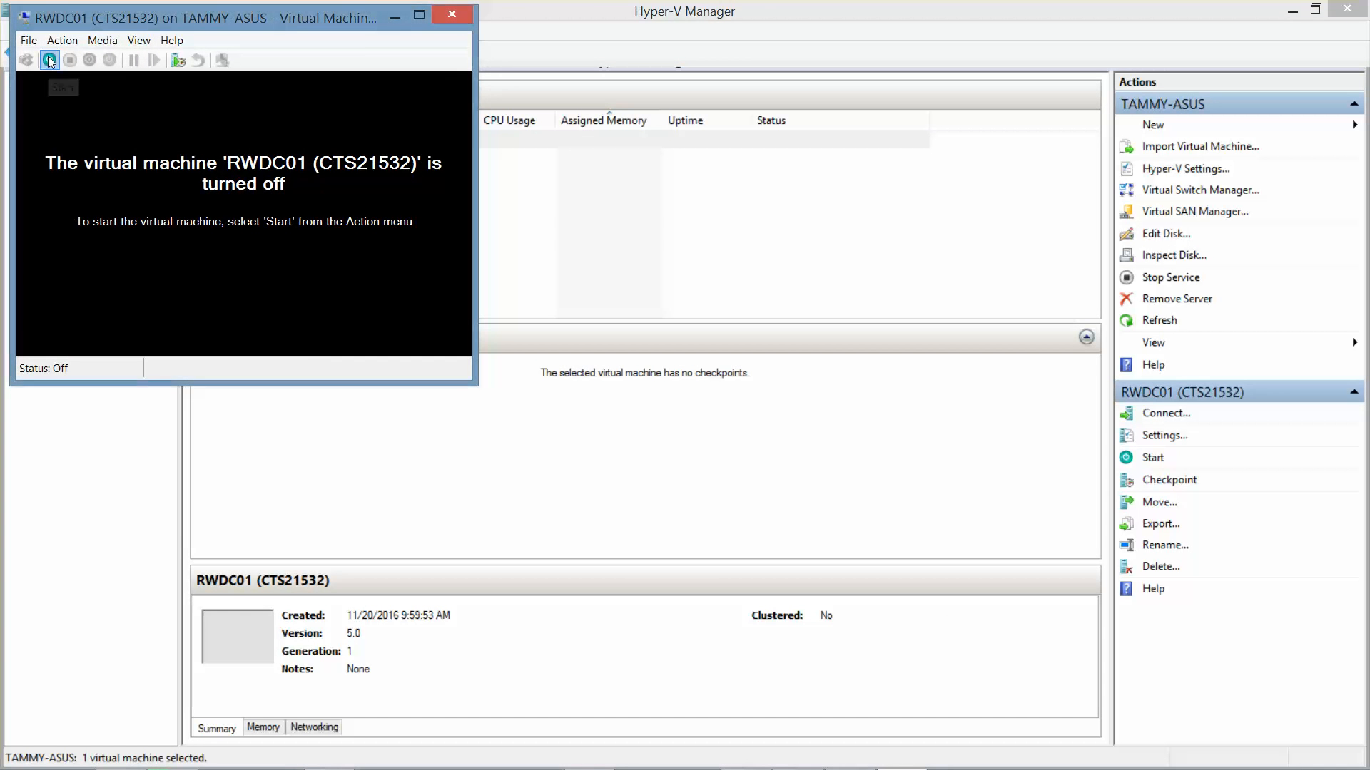
left_click(1288, 8)
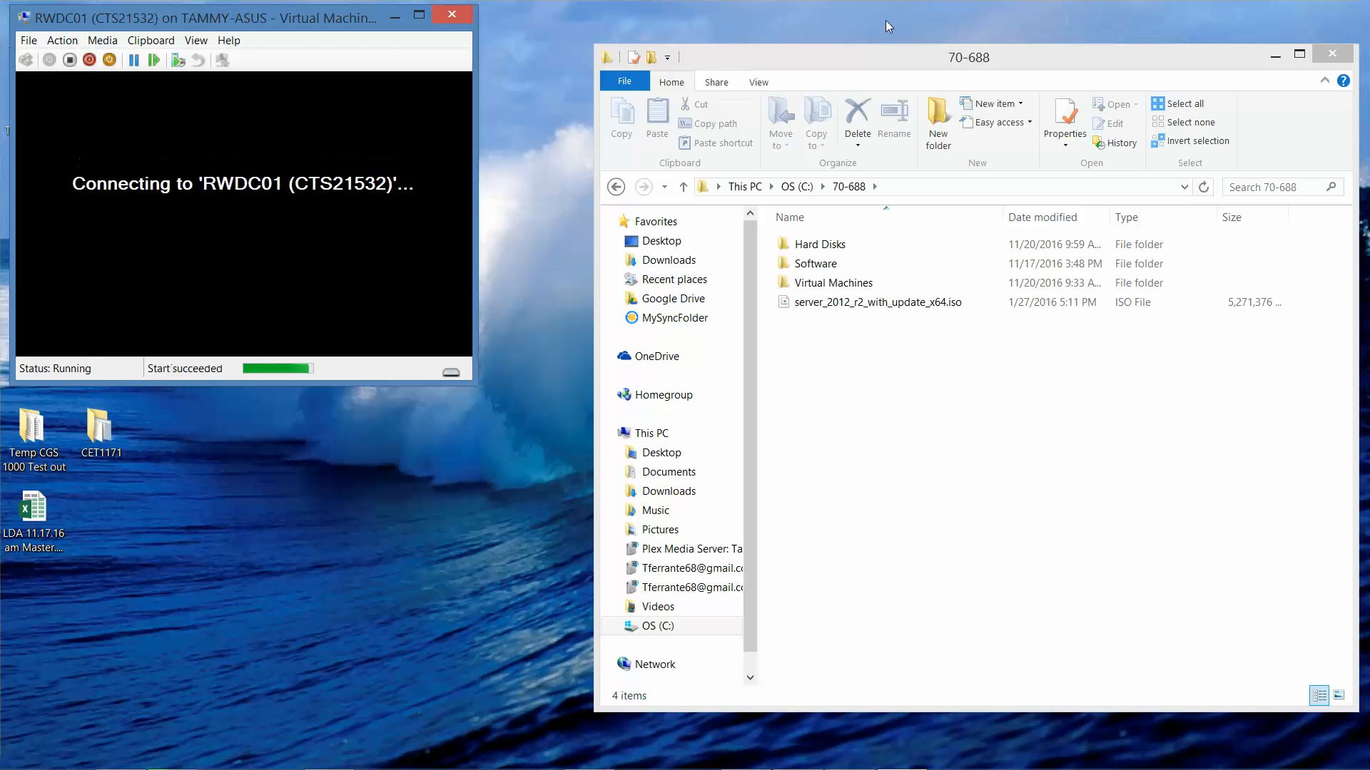
left_click(1336, 54)
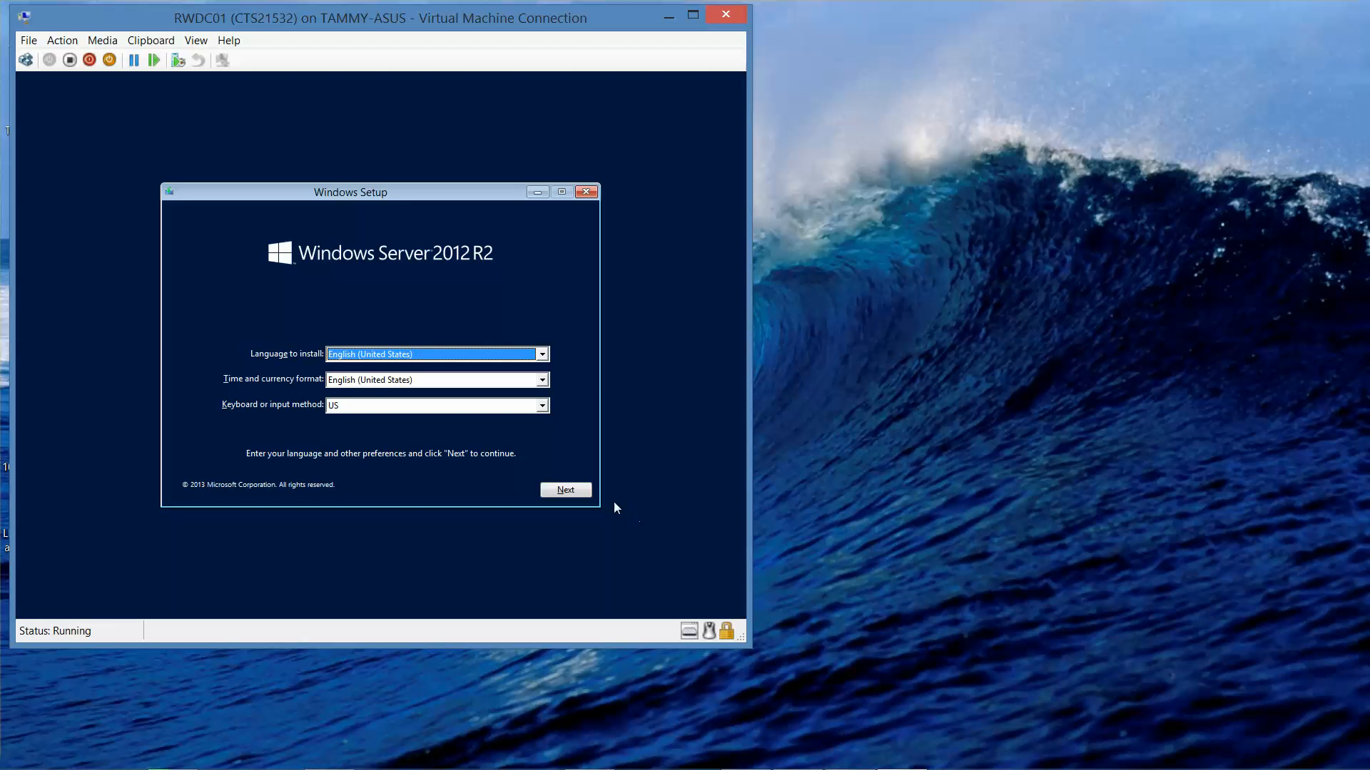
Step: Accept the default language, choose Install now, and select Windows Server 2012 R2 Standard (Server with a GUI)
left_click(575, 489)
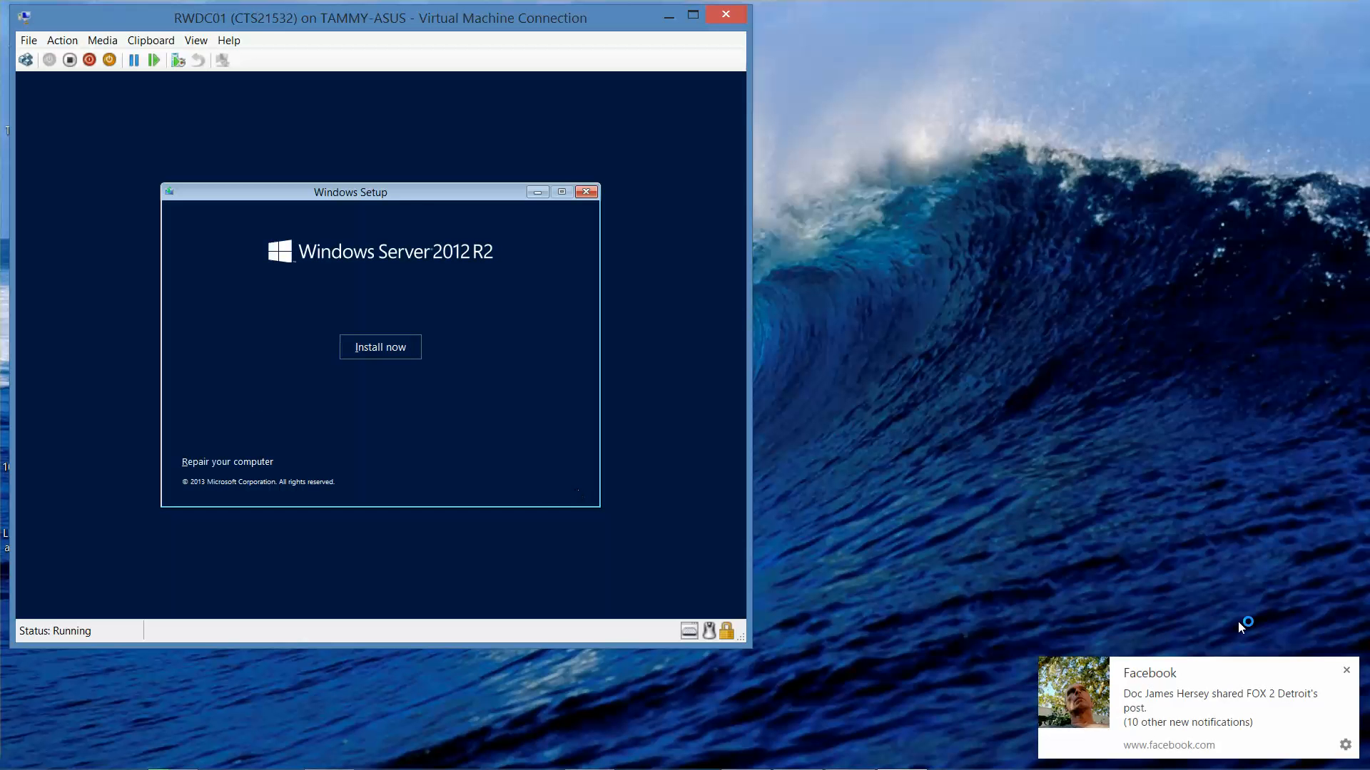
left_click(1346, 670)
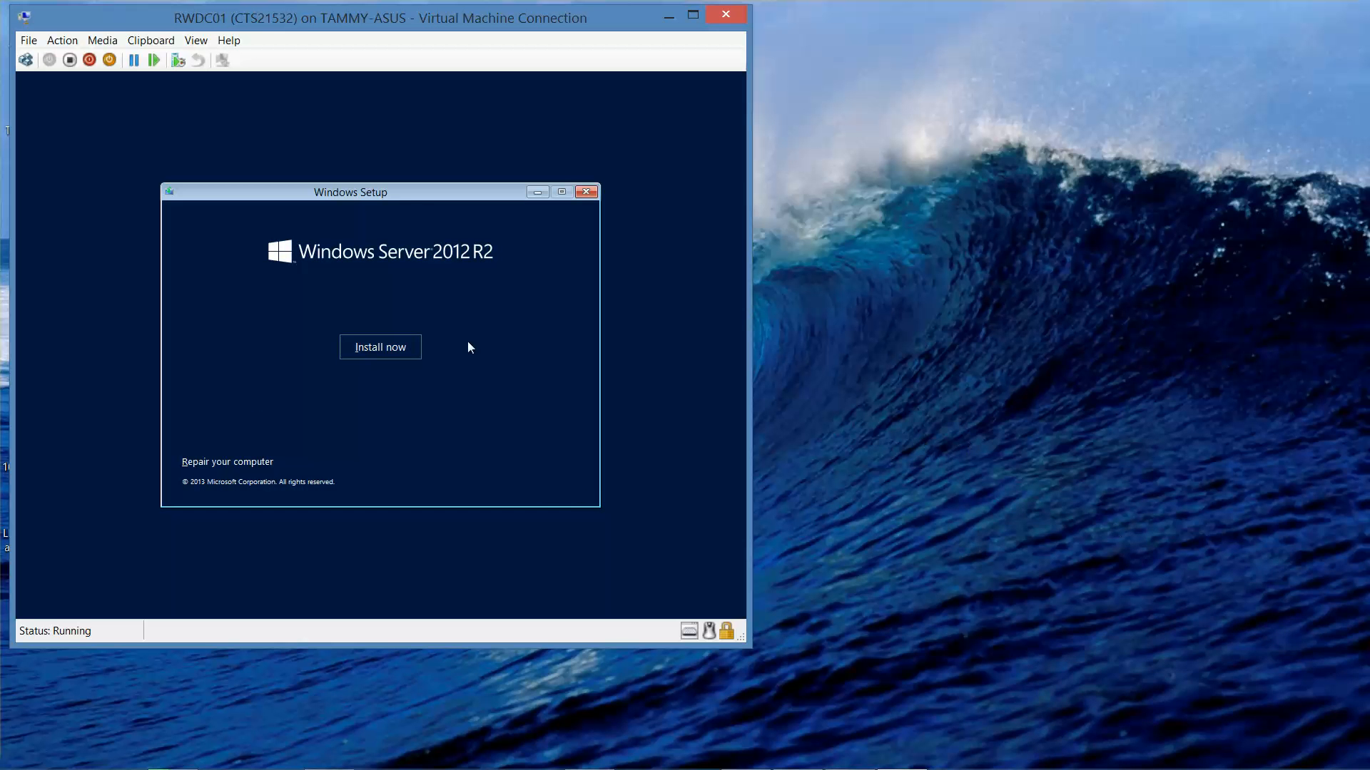
left_click(392, 347)
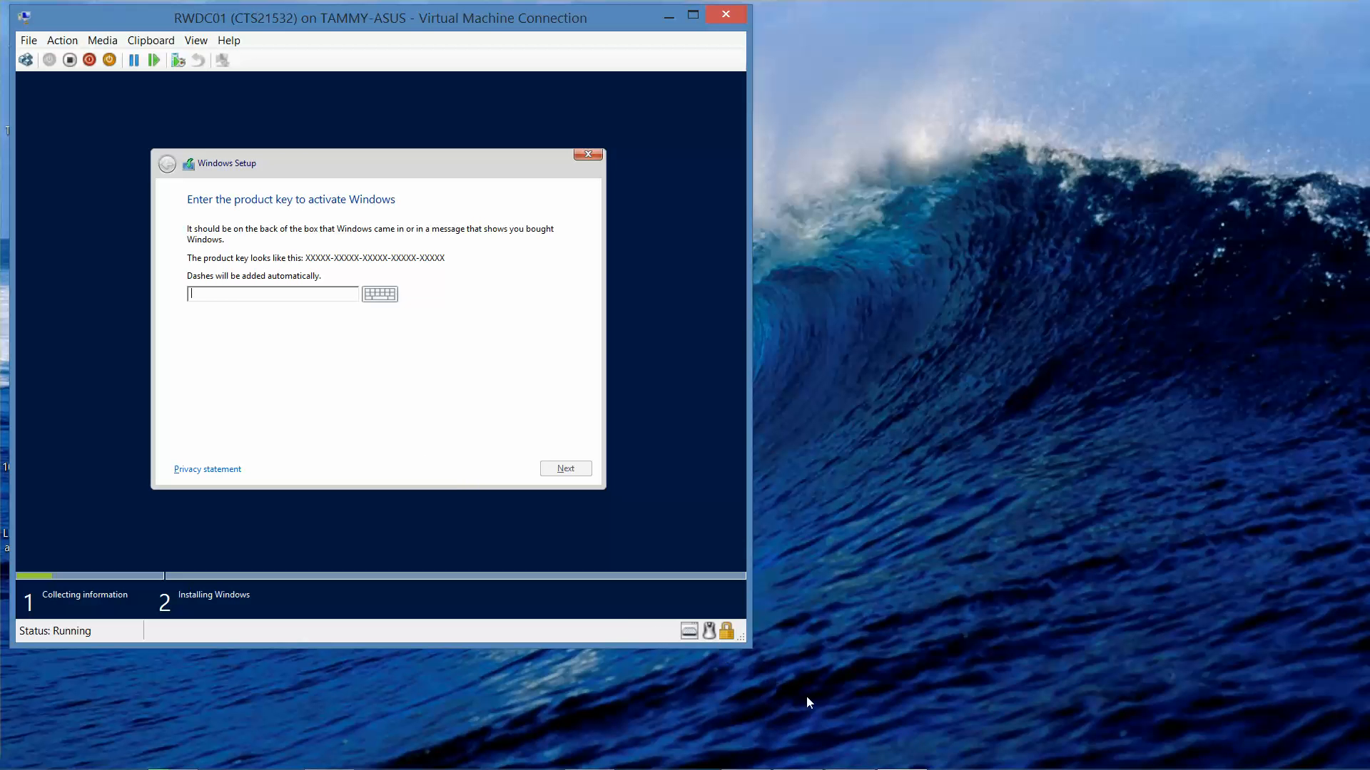
mouse_move(740, 767)
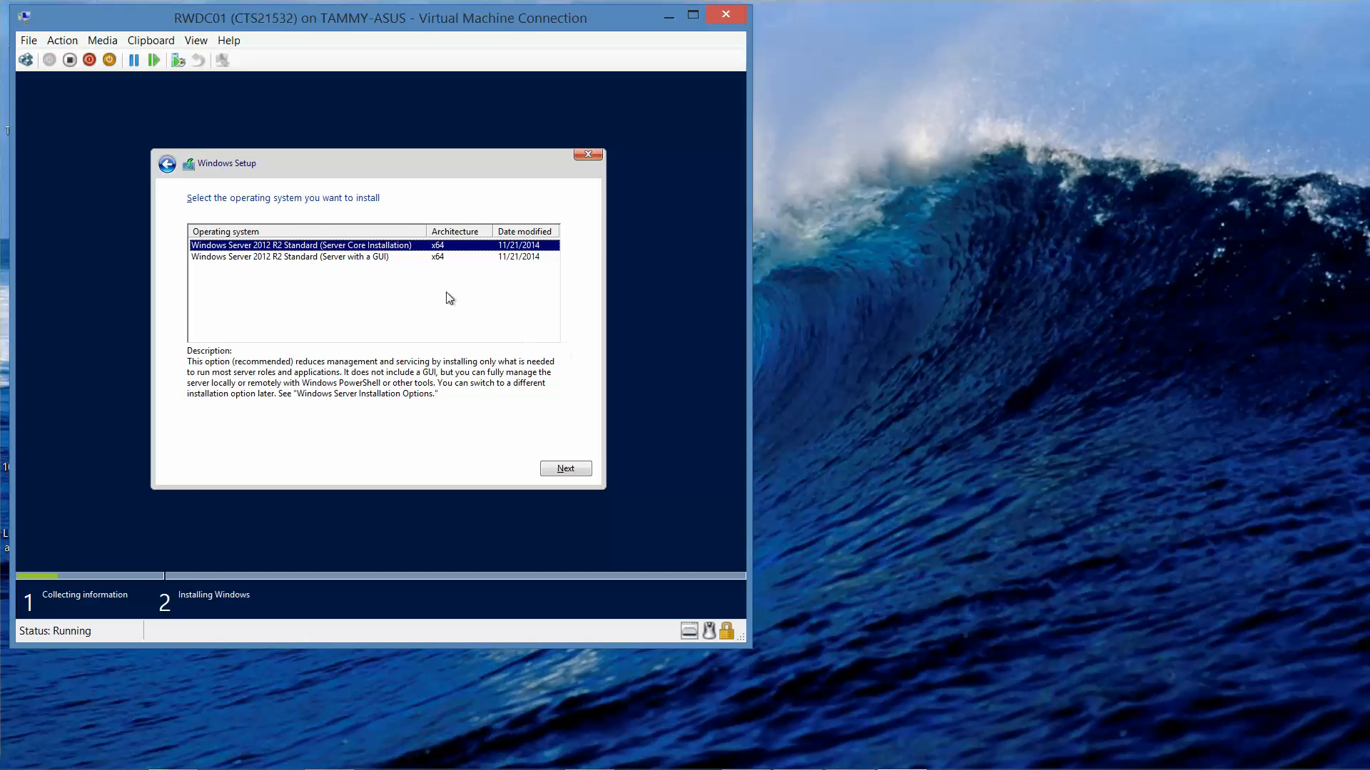
left_click(378, 259)
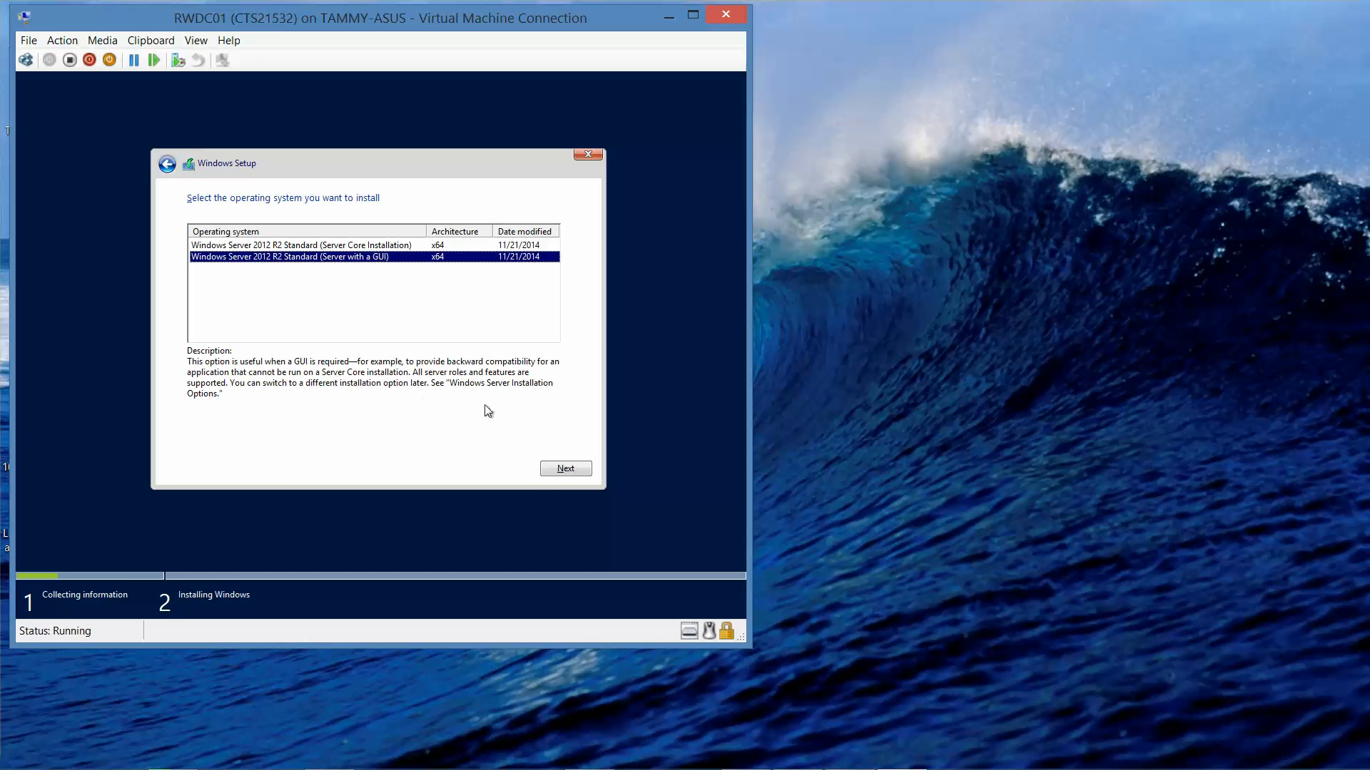
Step: Accept the license terms and run a Custom install onto Drive 0's unallocated space
left_click(565, 470)
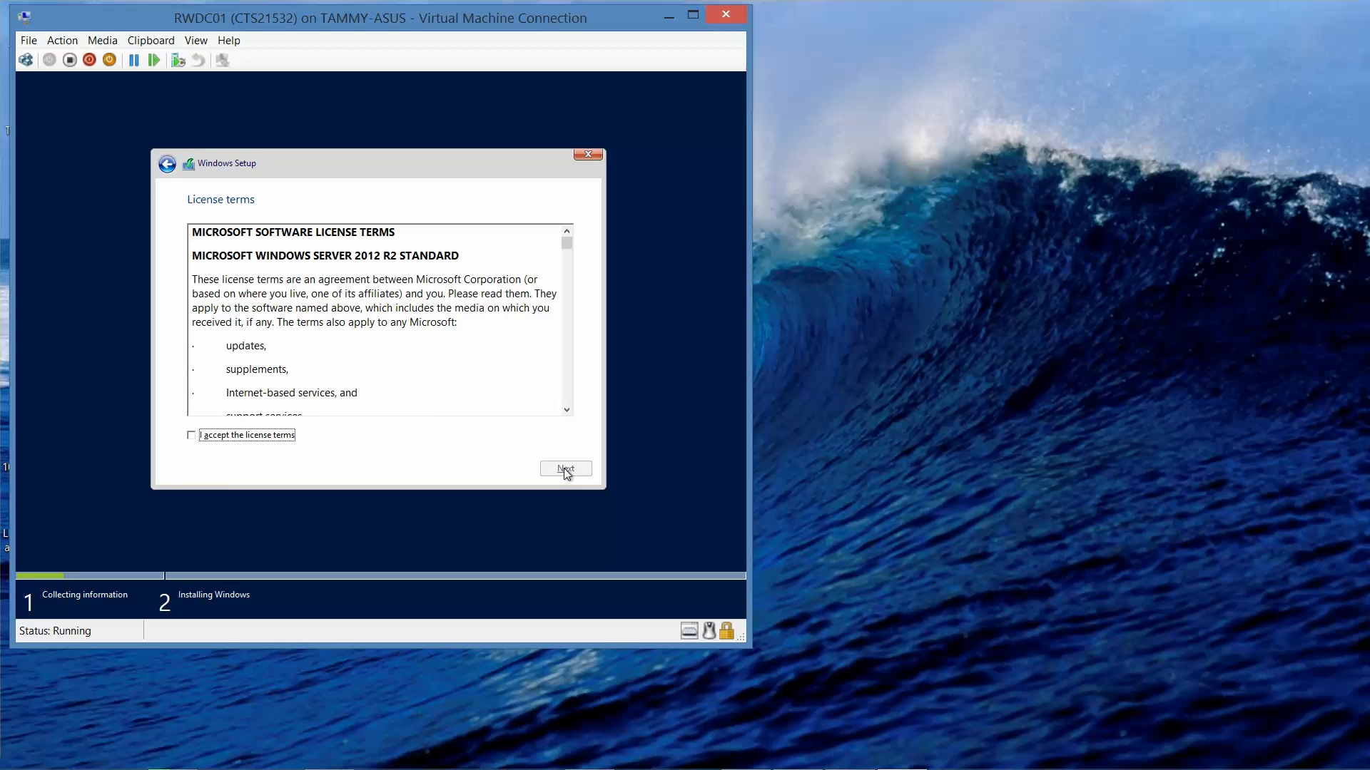
left_click(200, 435)
left_click(567, 469)
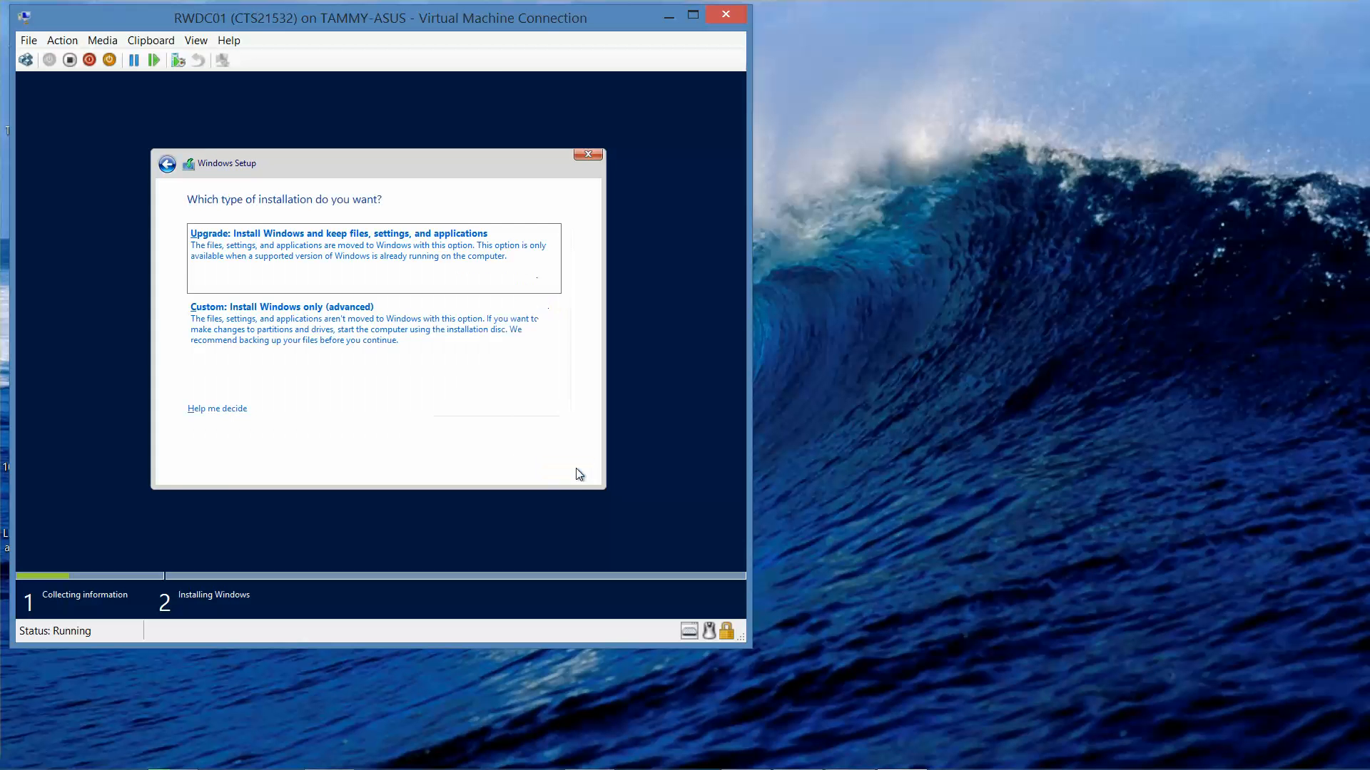
left_click(336, 336)
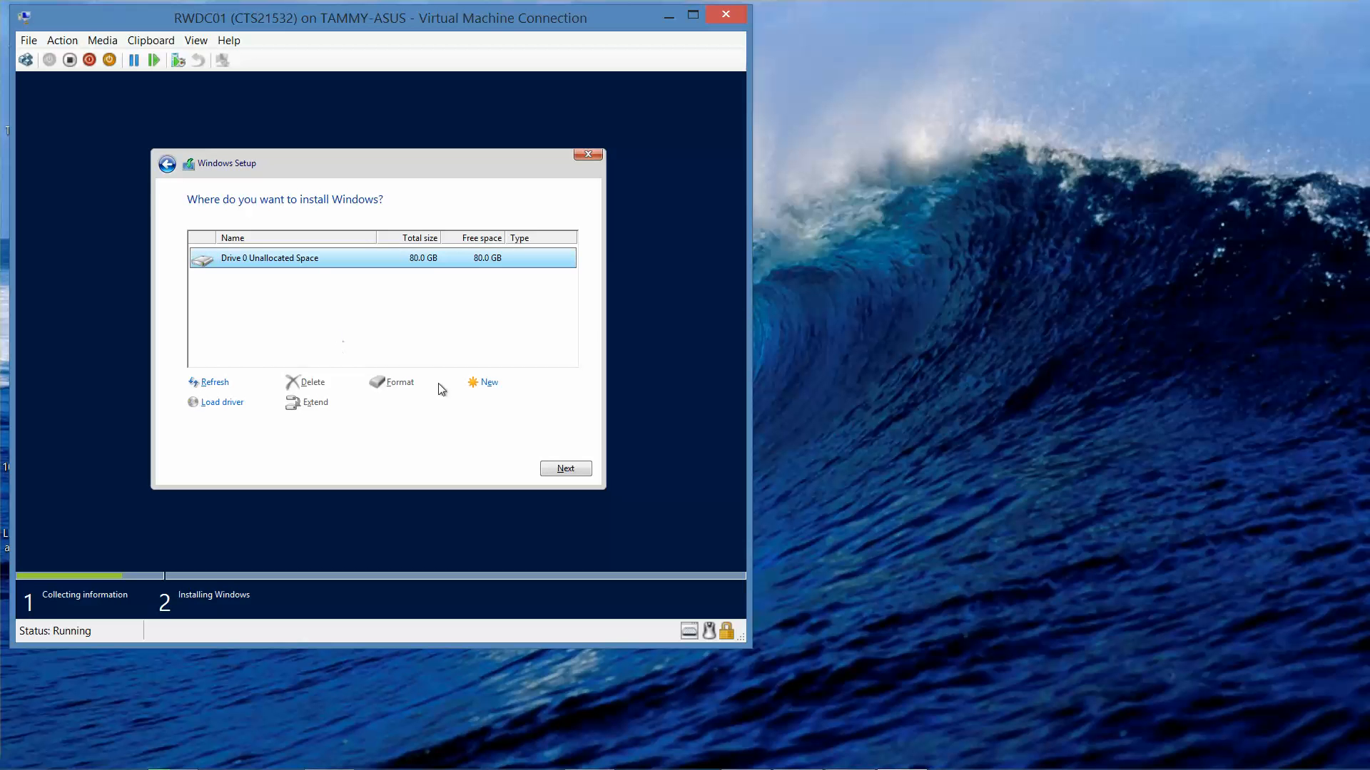
left_click(568, 471)
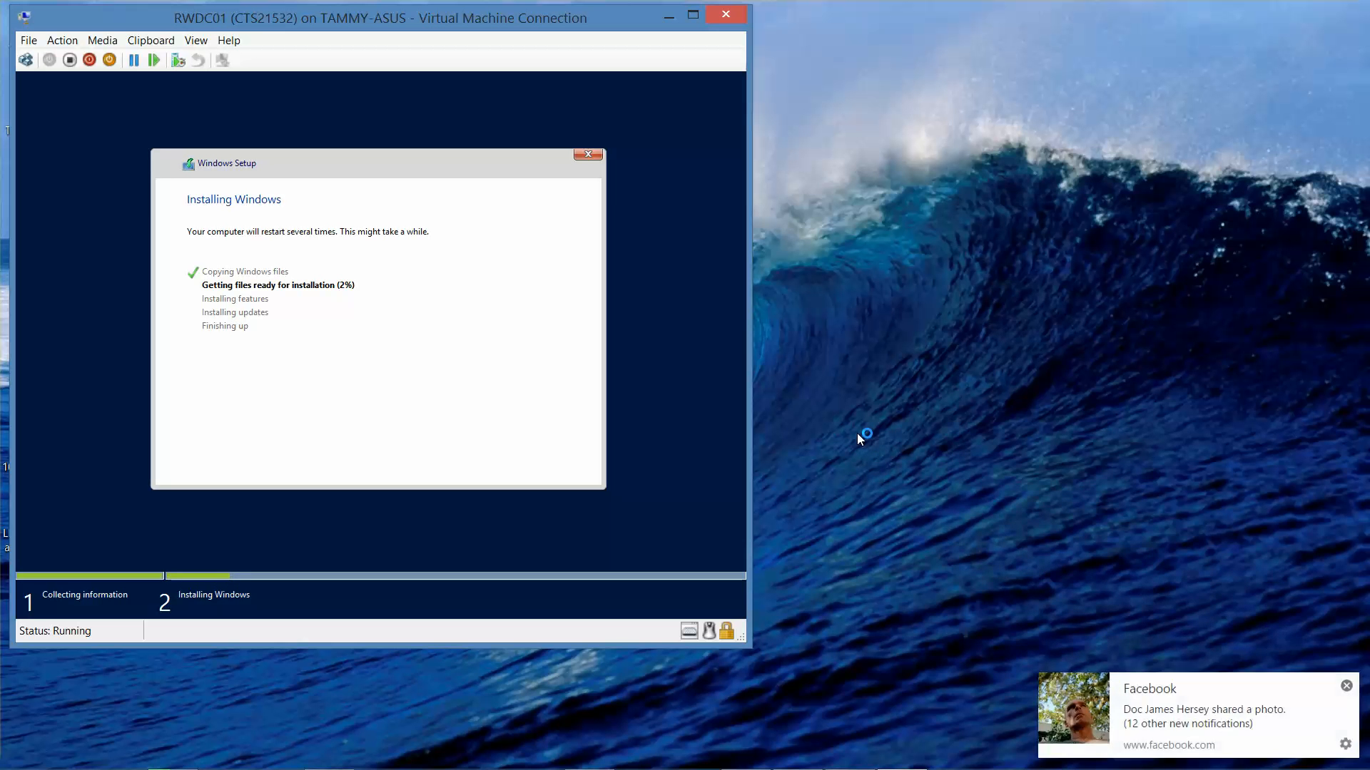
left_click(1346, 686)
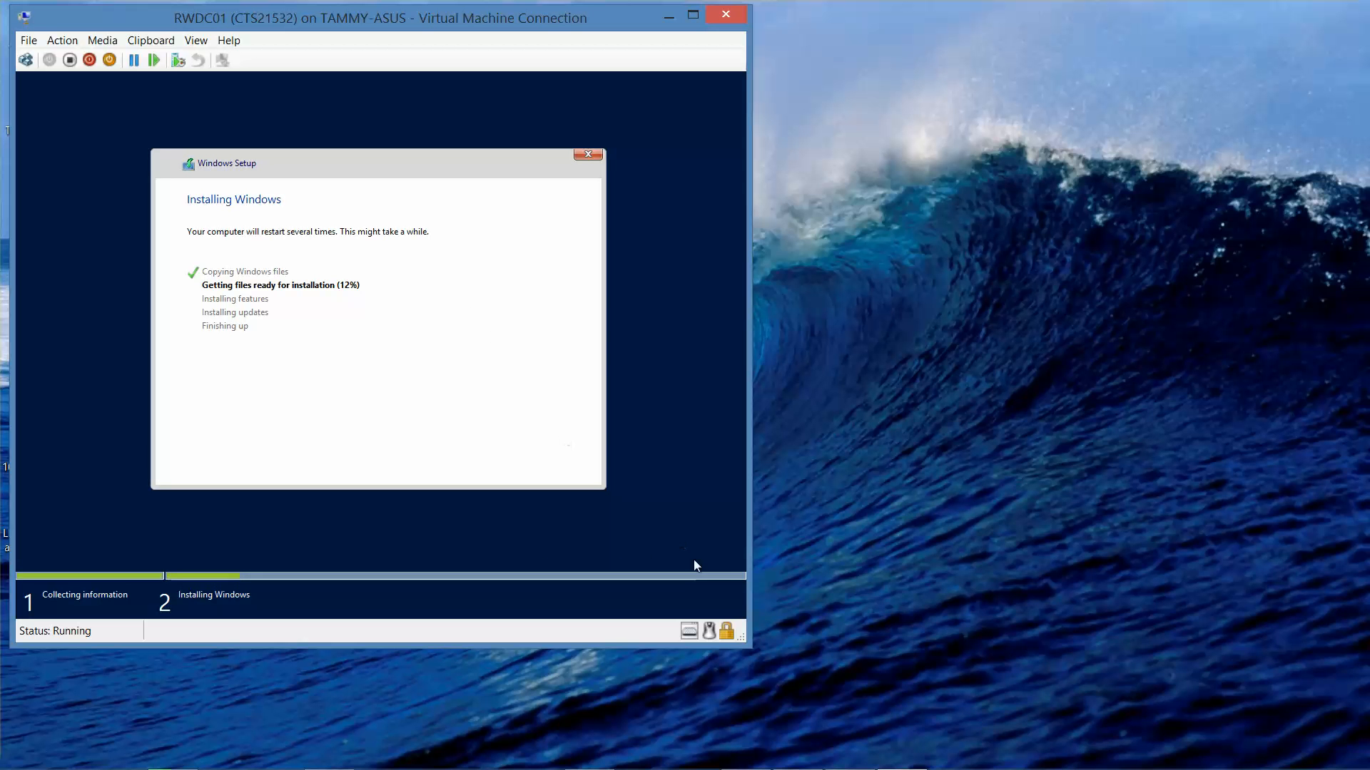
mouse_move(898, 764)
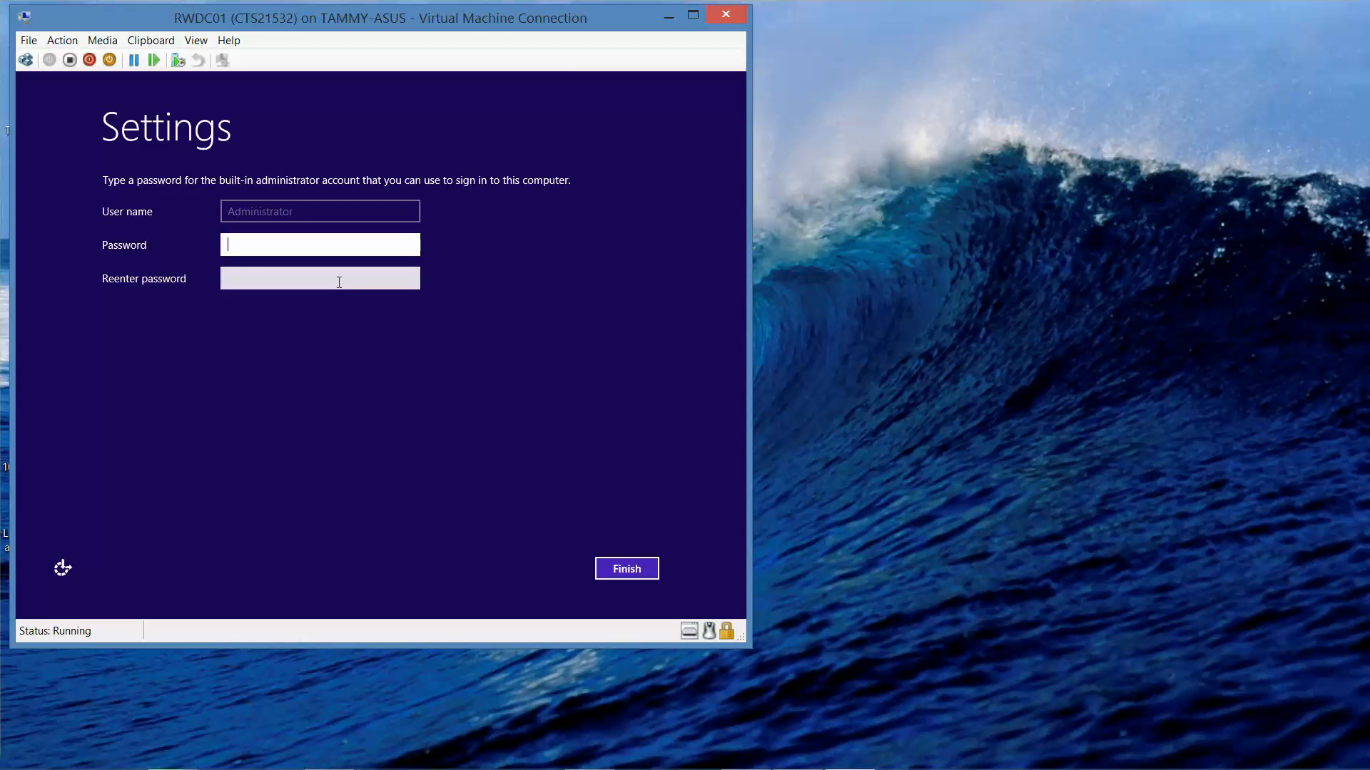
Step: Enter and confirm the built-in Administrator password, verify it, and finish setup
type("Pa$$w0rd")
key("Tab")
type("P")
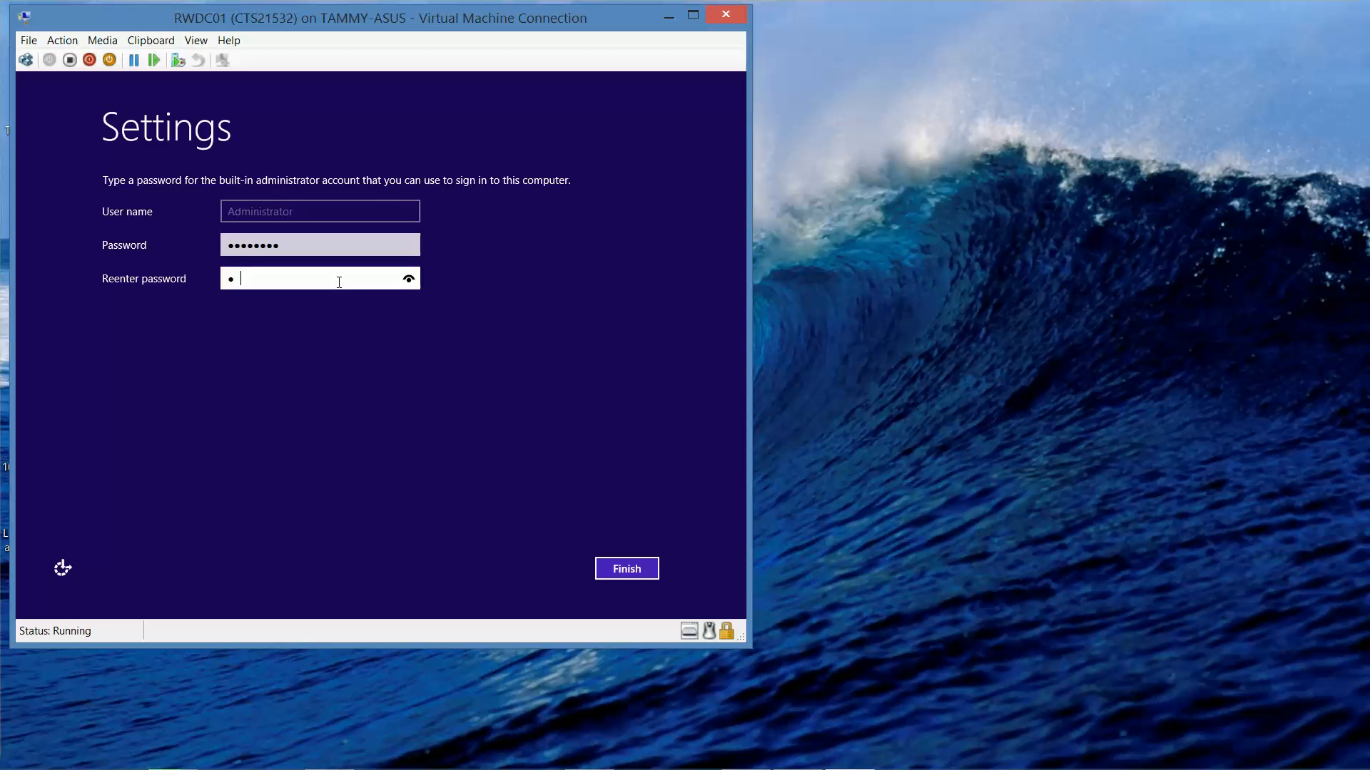
type("a$$w0rd")
left_click(411, 279)
left_click(649, 575)
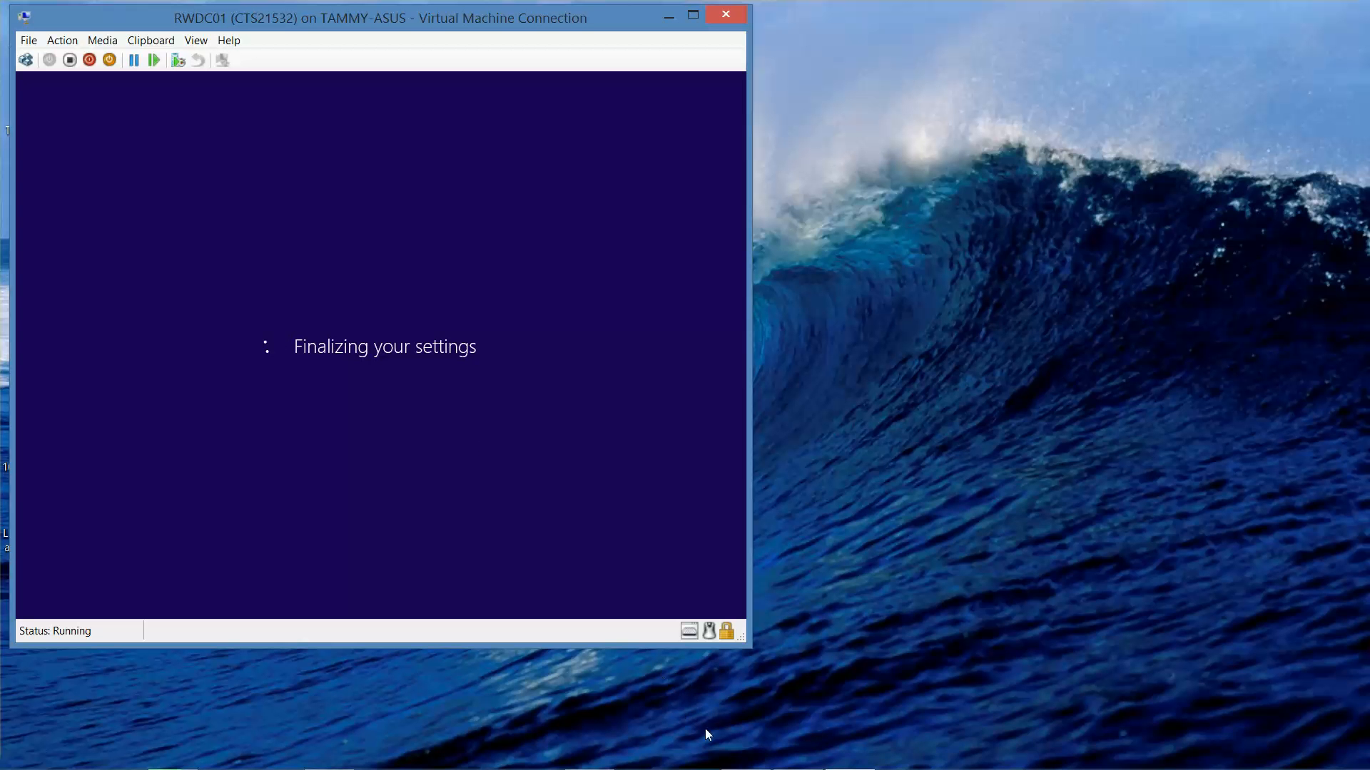
mouse_move(785, 766)
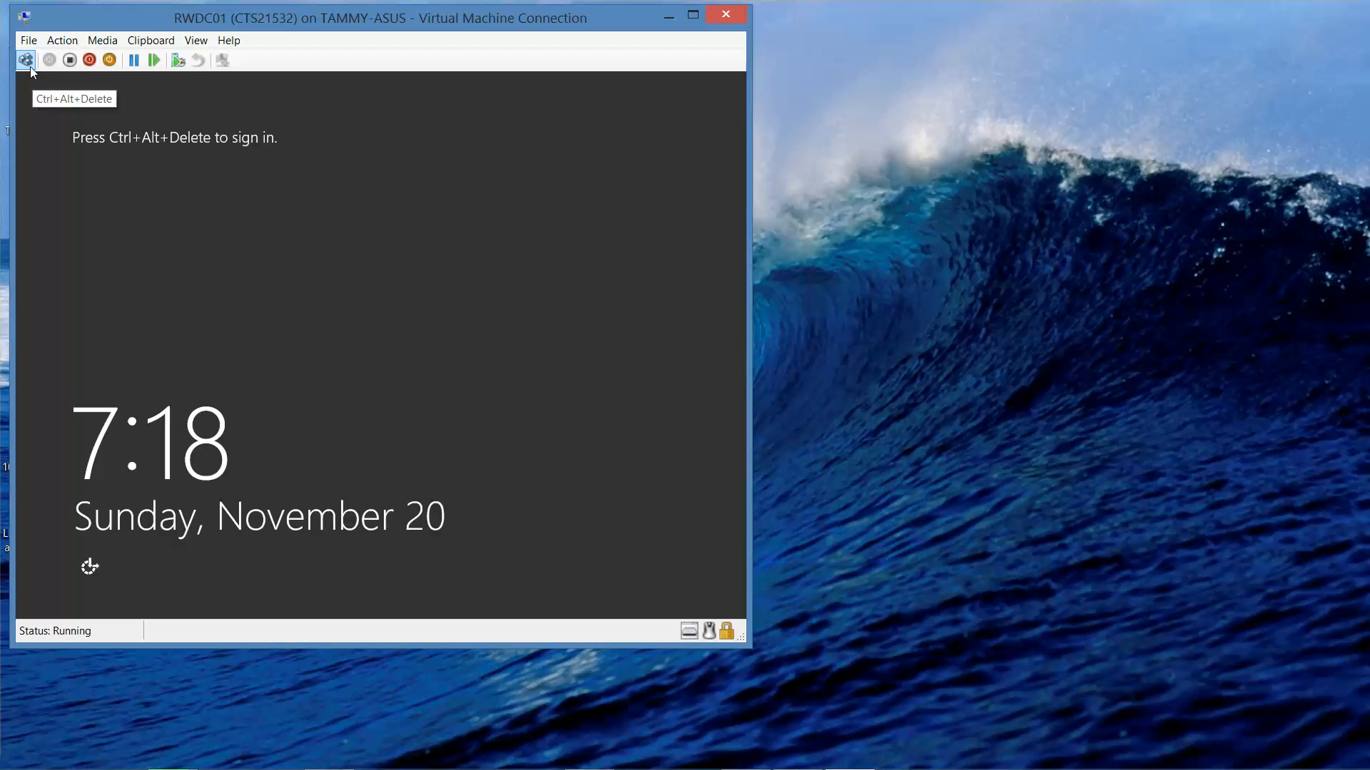
Step: Send Ctrl+Alt+Delete and sign in as Administrator with the account password
left_click(29, 64)
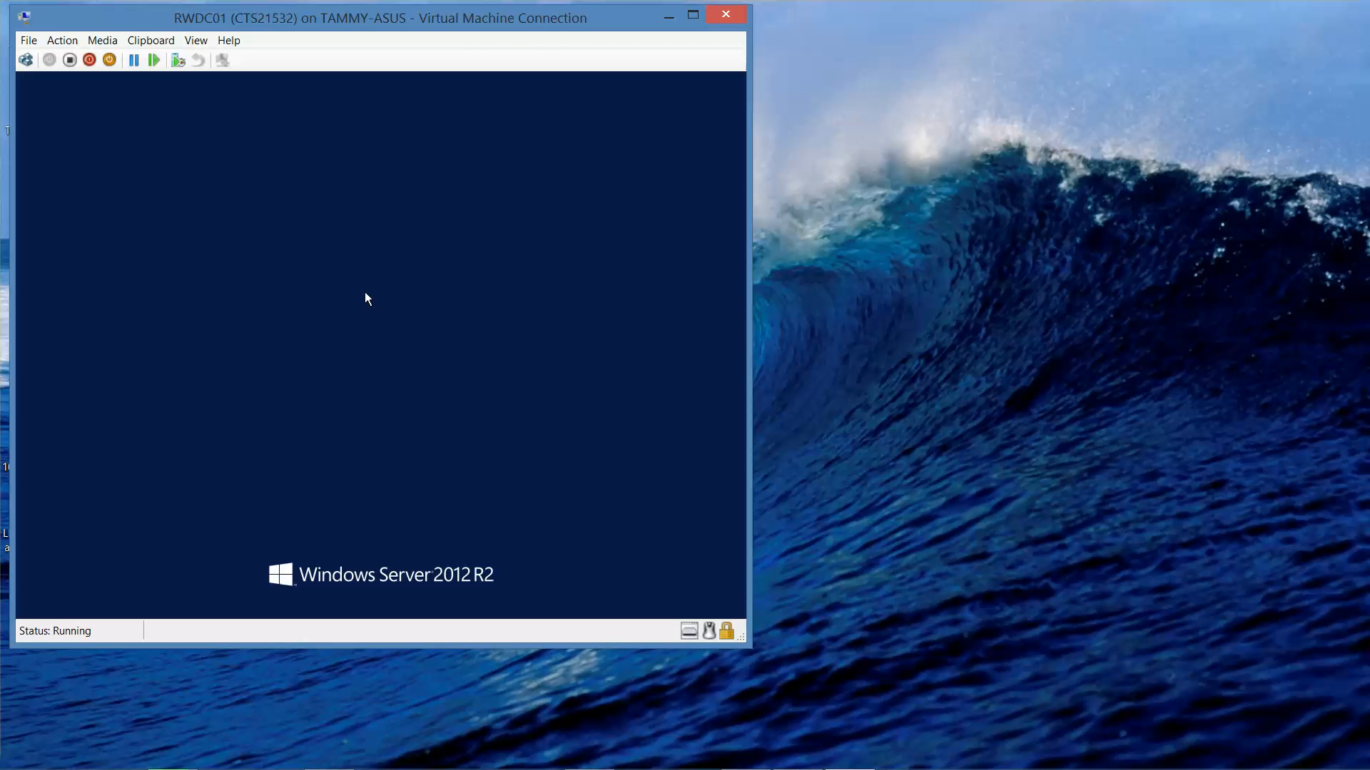
type("P")
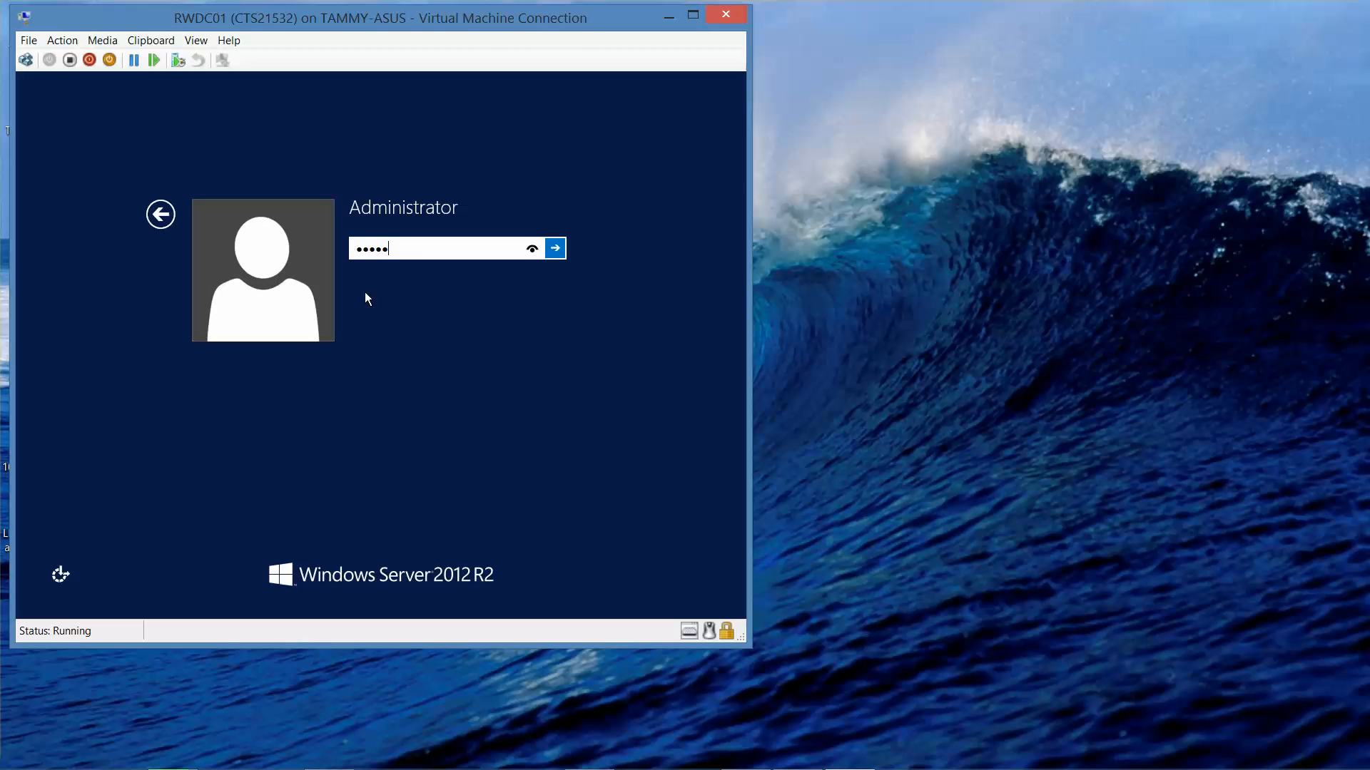
type("a$$w0rd")
left_click(537, 253)
left_click(555, 251)
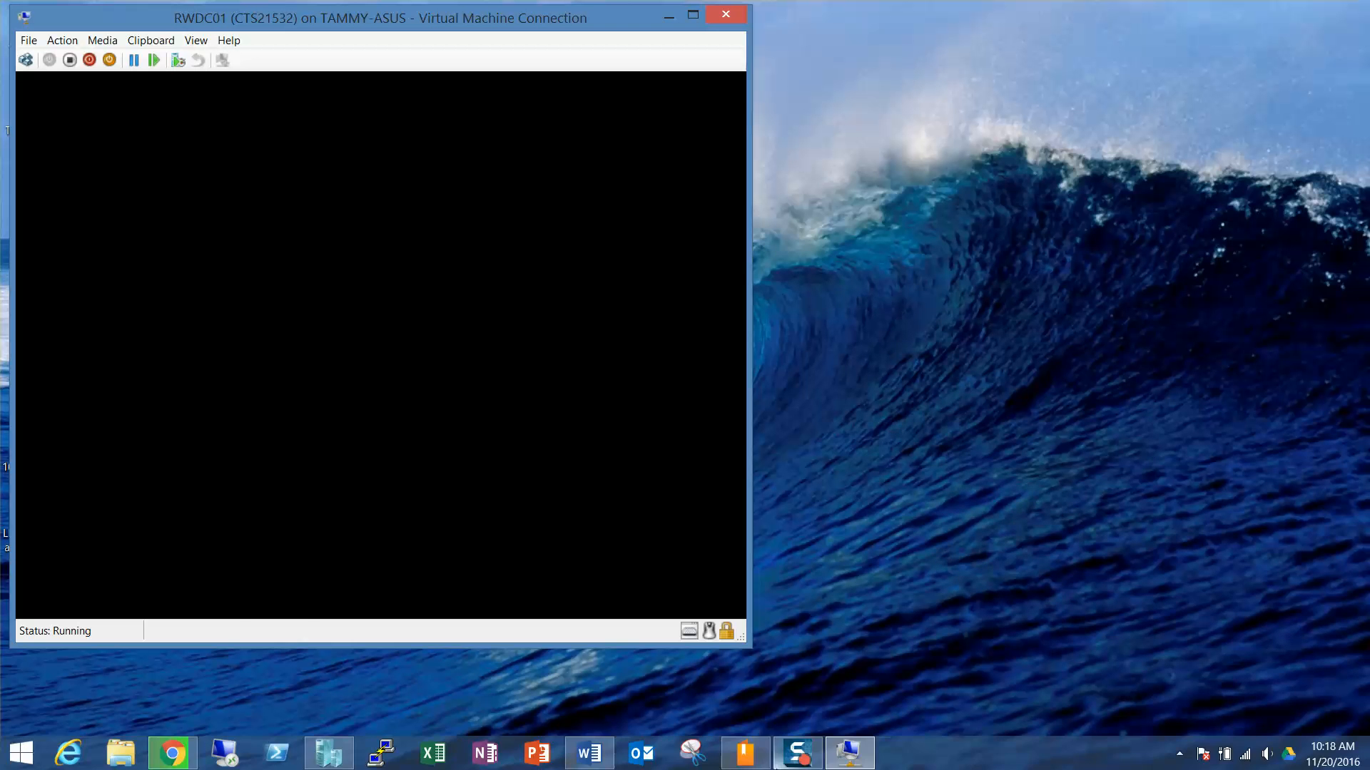
left_click(811, 758)
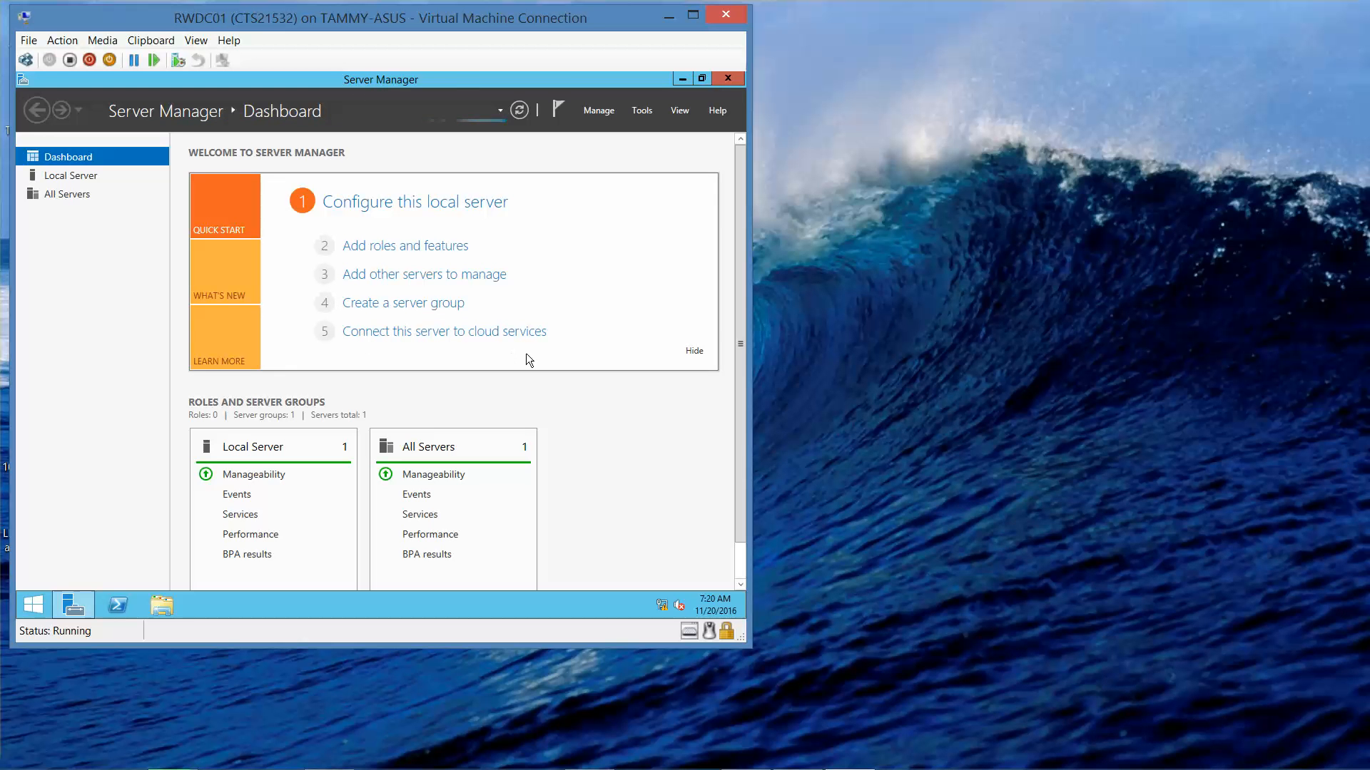
Step: On the Local Server page, set the time zone to (UTC-05:00) Eastern Time (US & Canada)
left_click(70, 178)
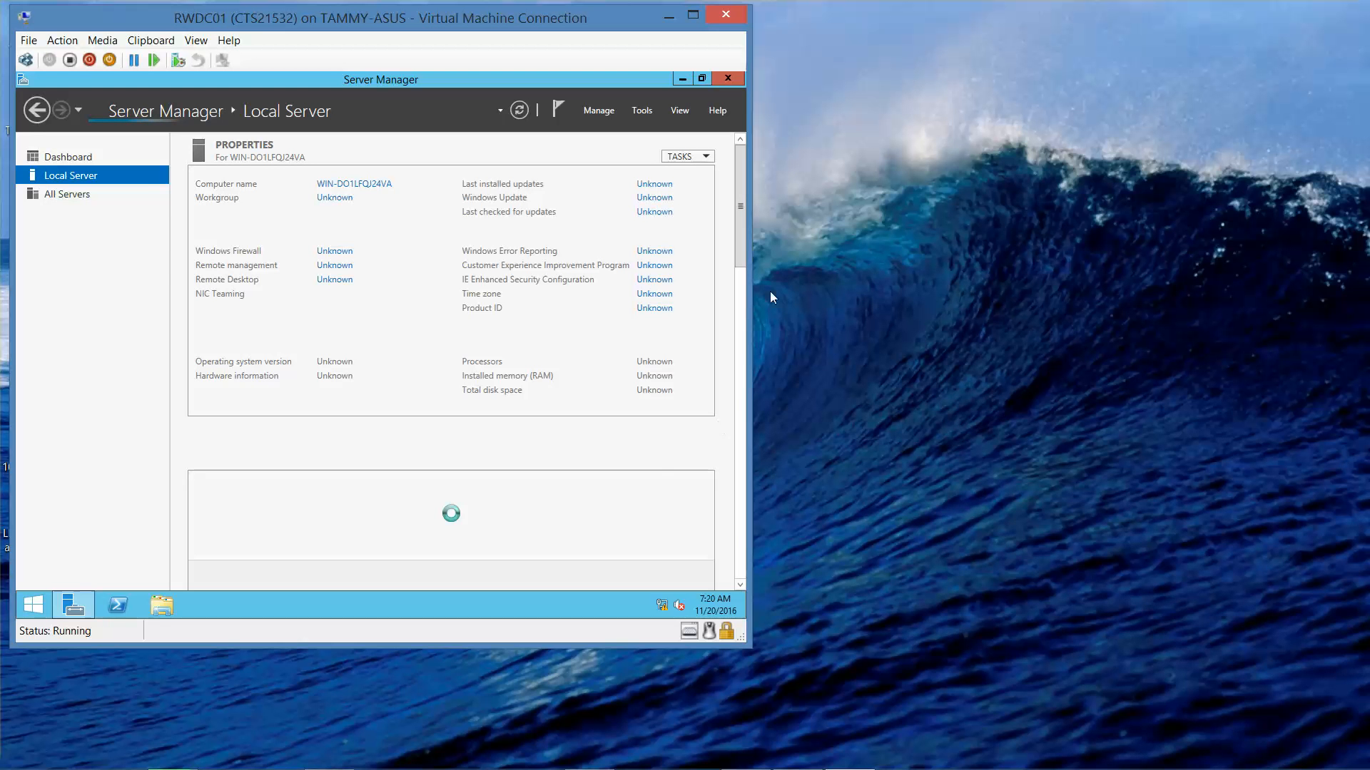
left_click(654, 295)
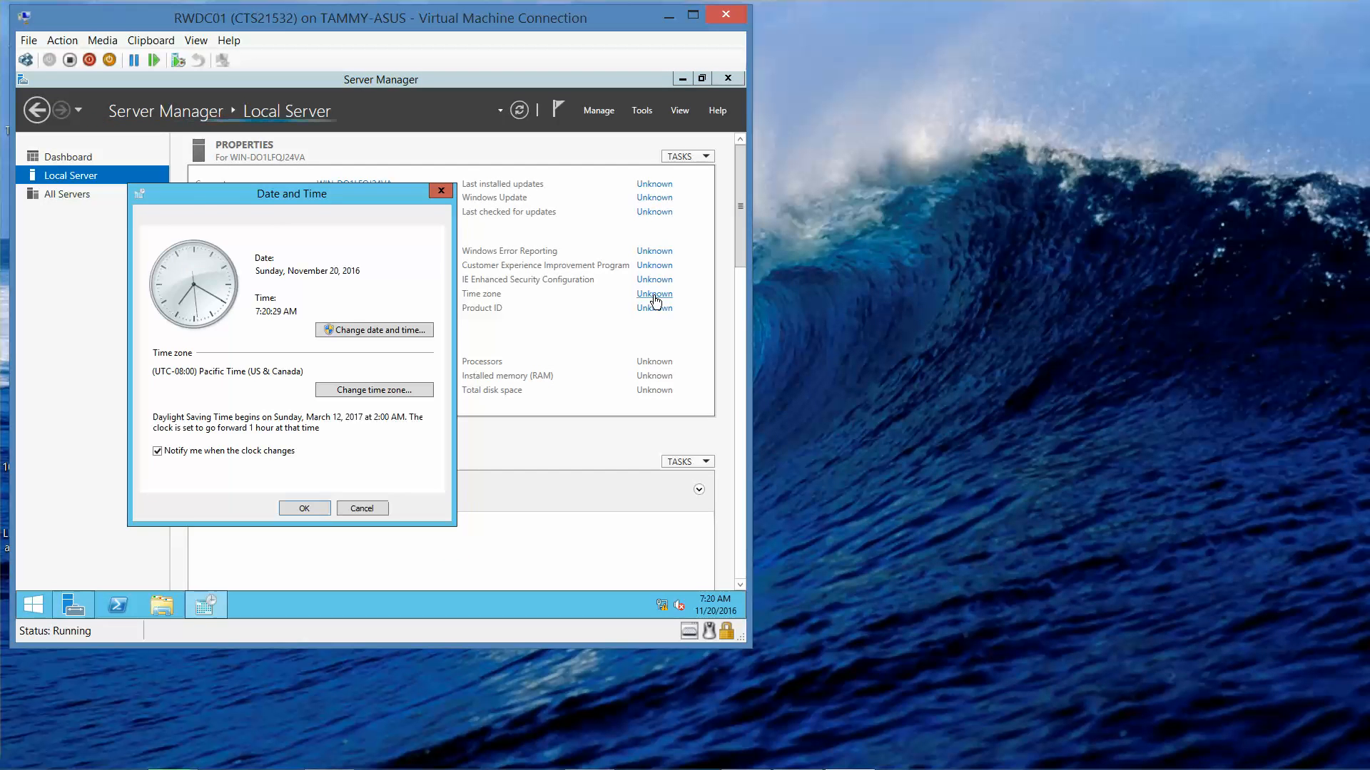
left_click(378, 392)
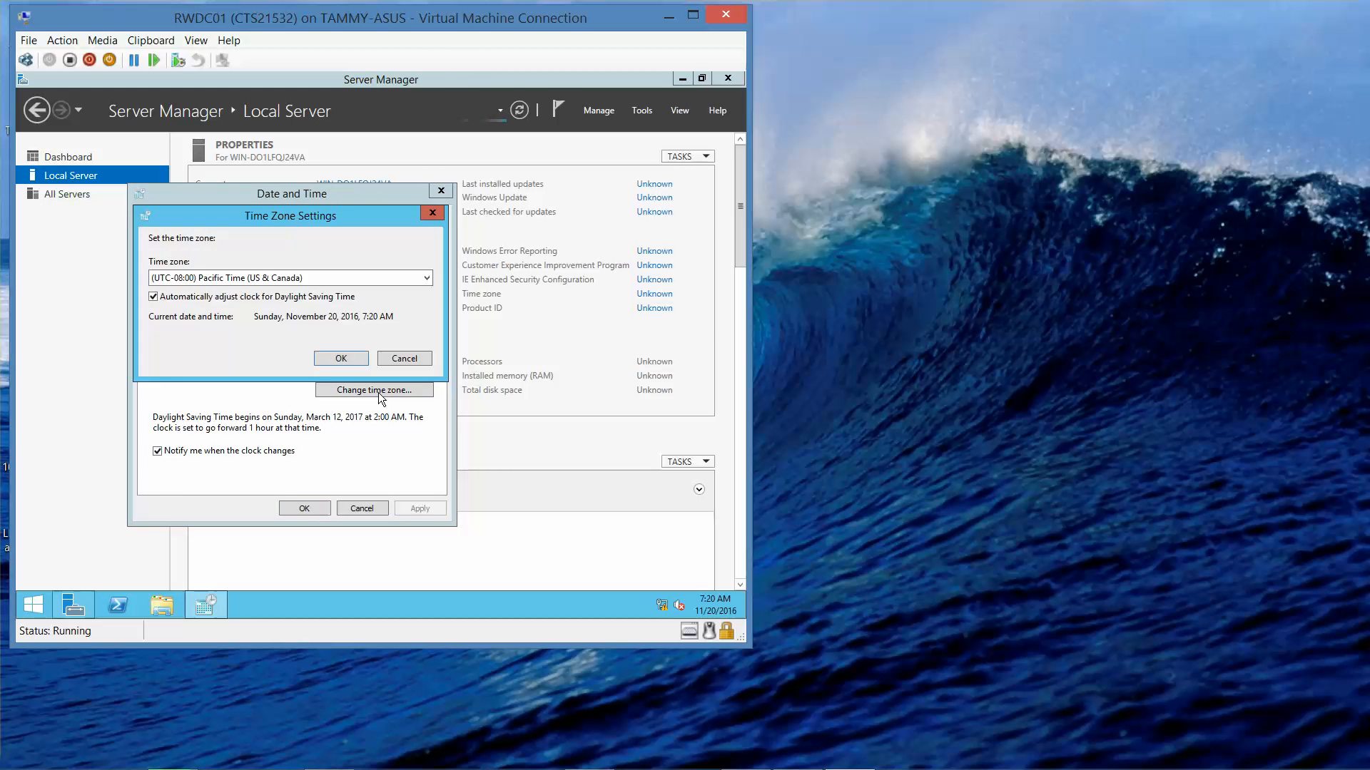
left_click(323, 278)
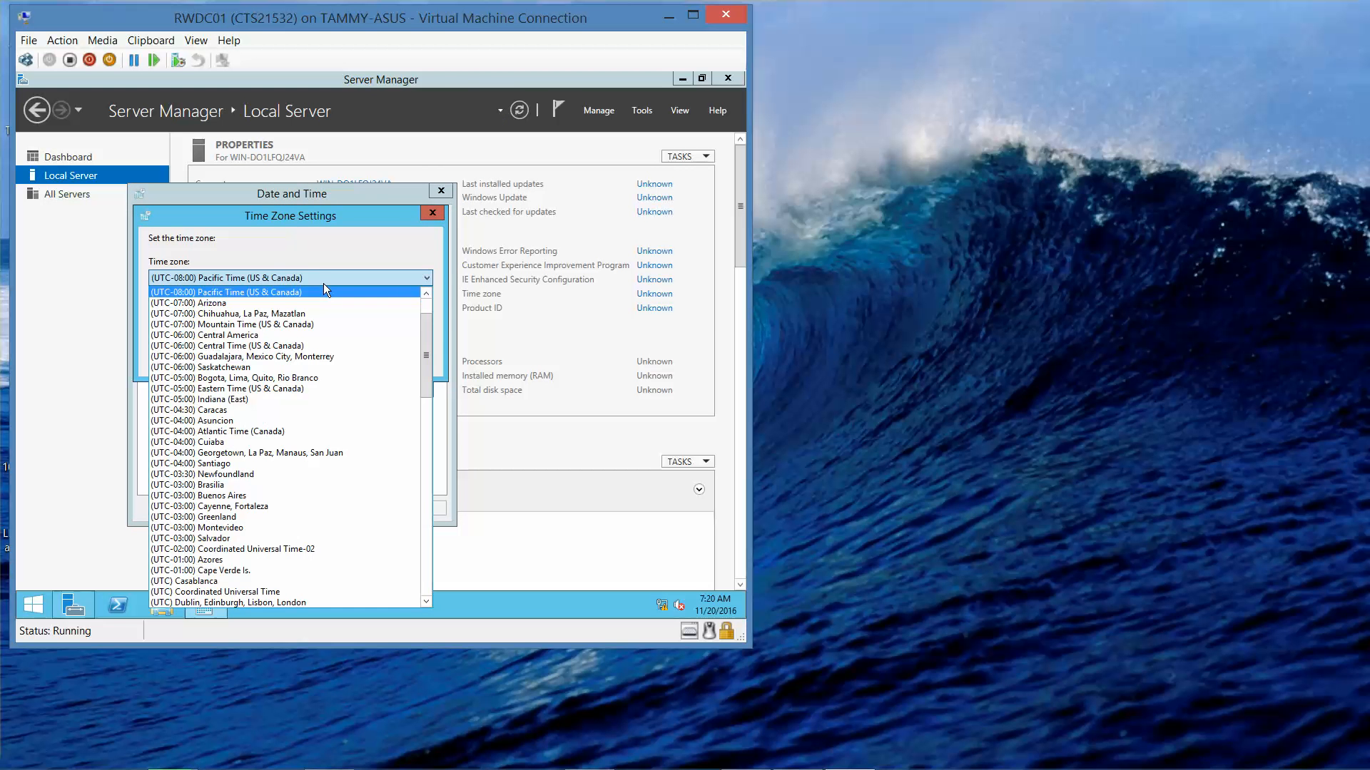
left_click(272, 388)
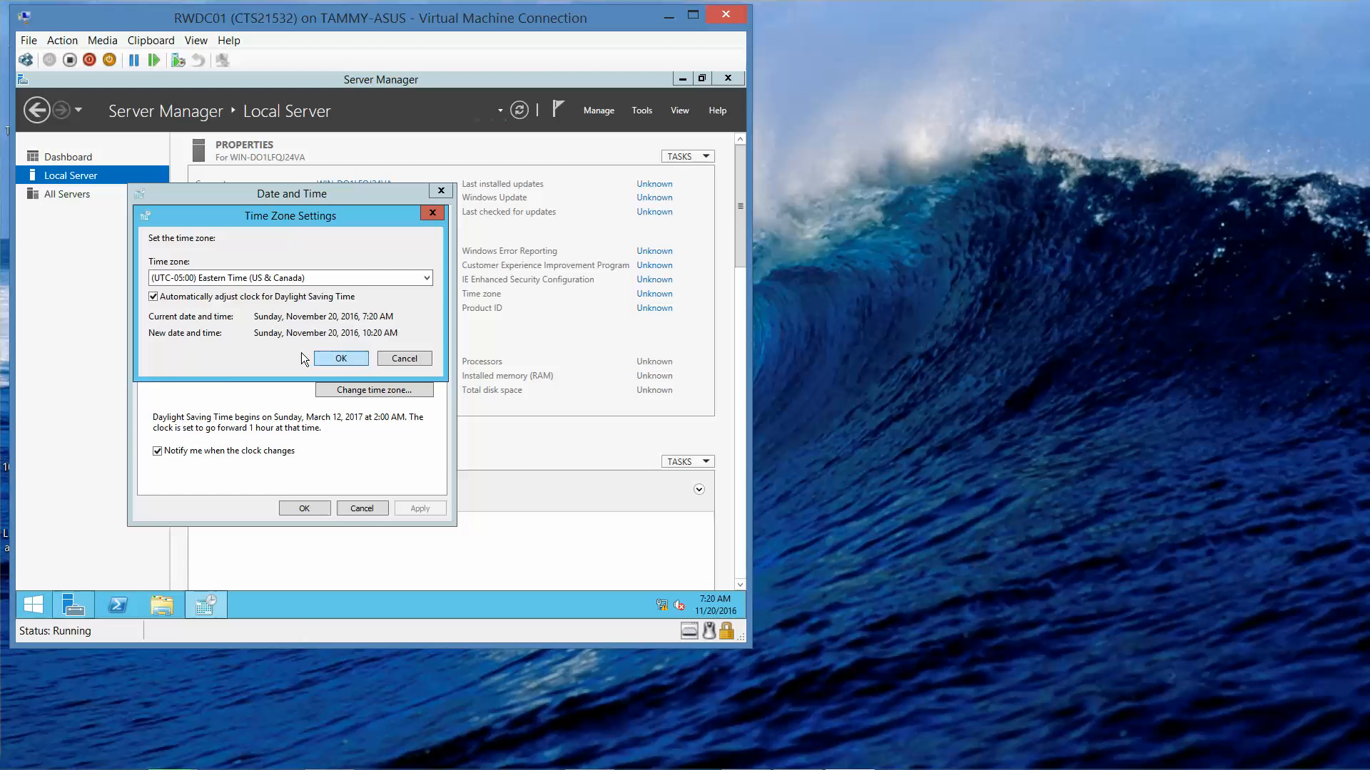
left_click(340, 358)
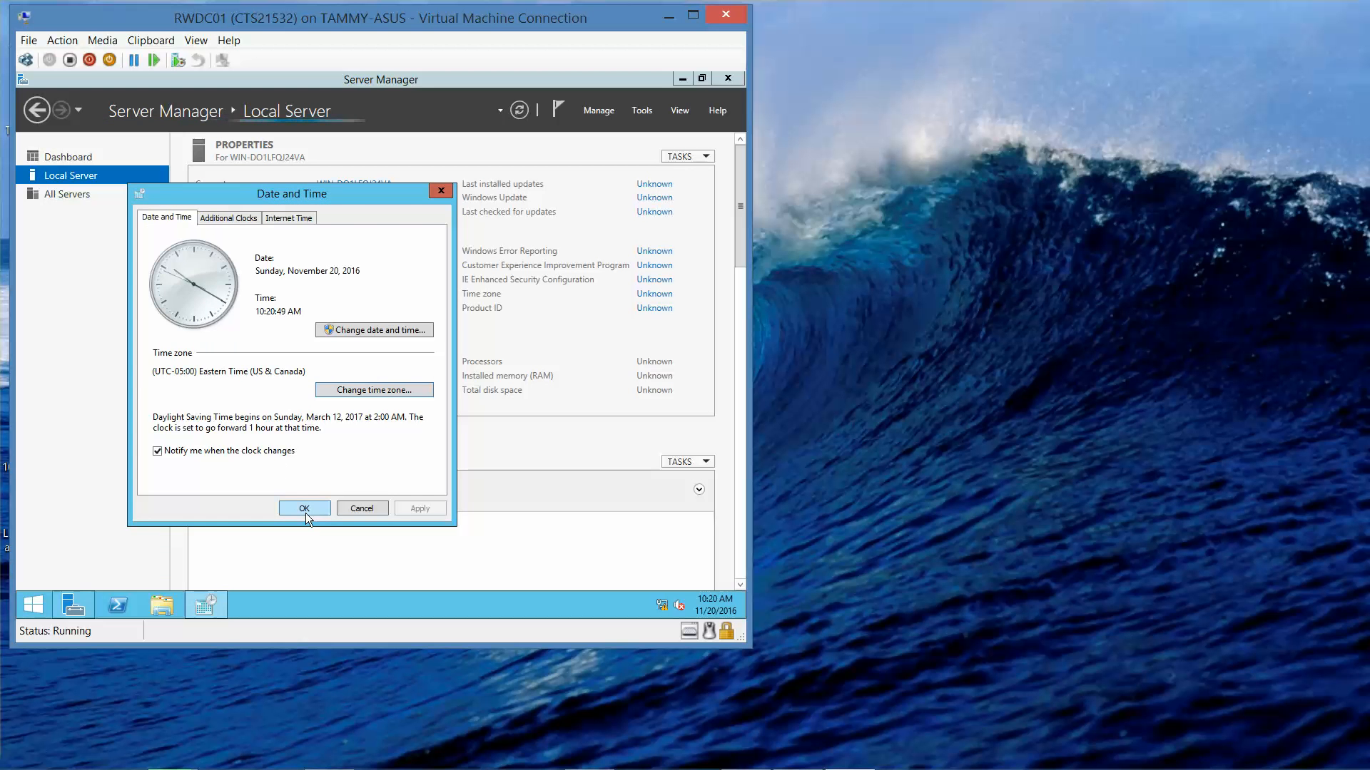
Step: Recheck the Eastern Time zone setting and close the Date and Time dialog
key("Return")
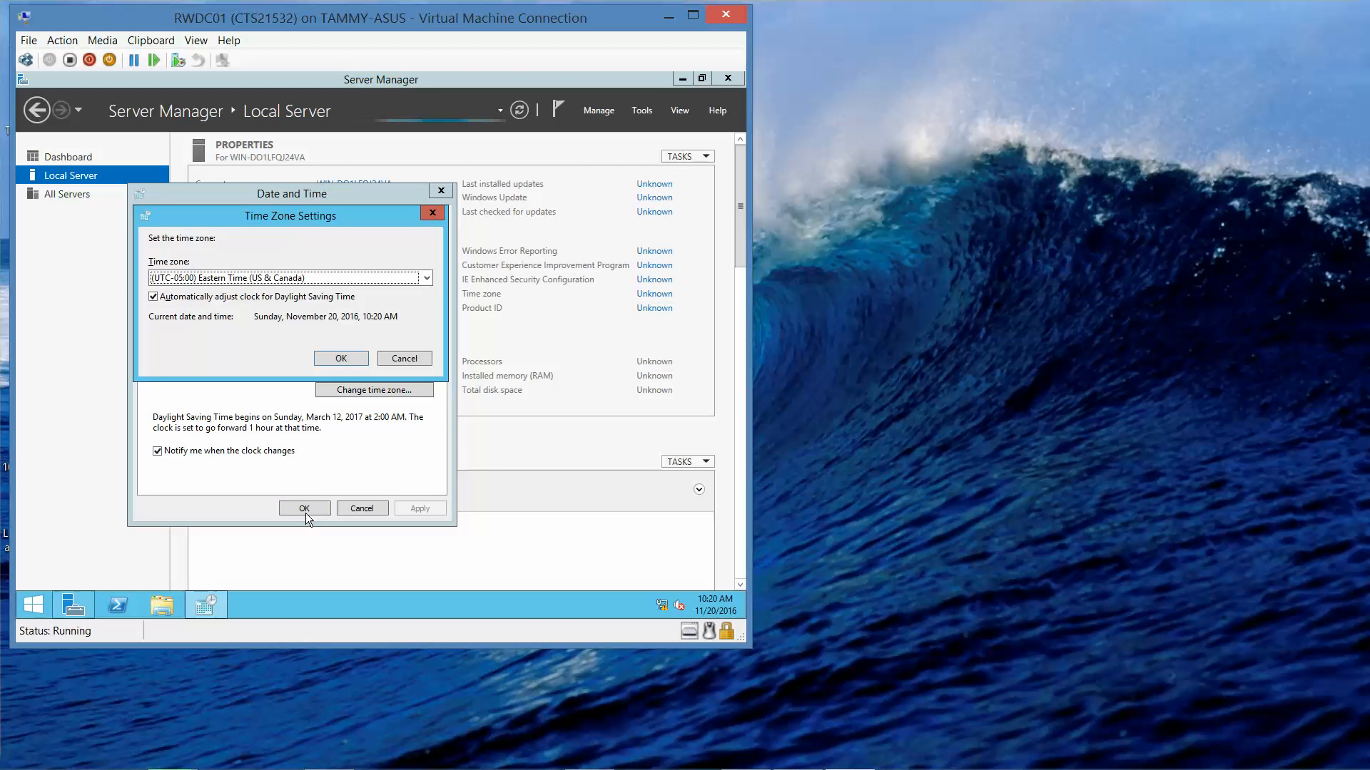
left_click(338, 359)
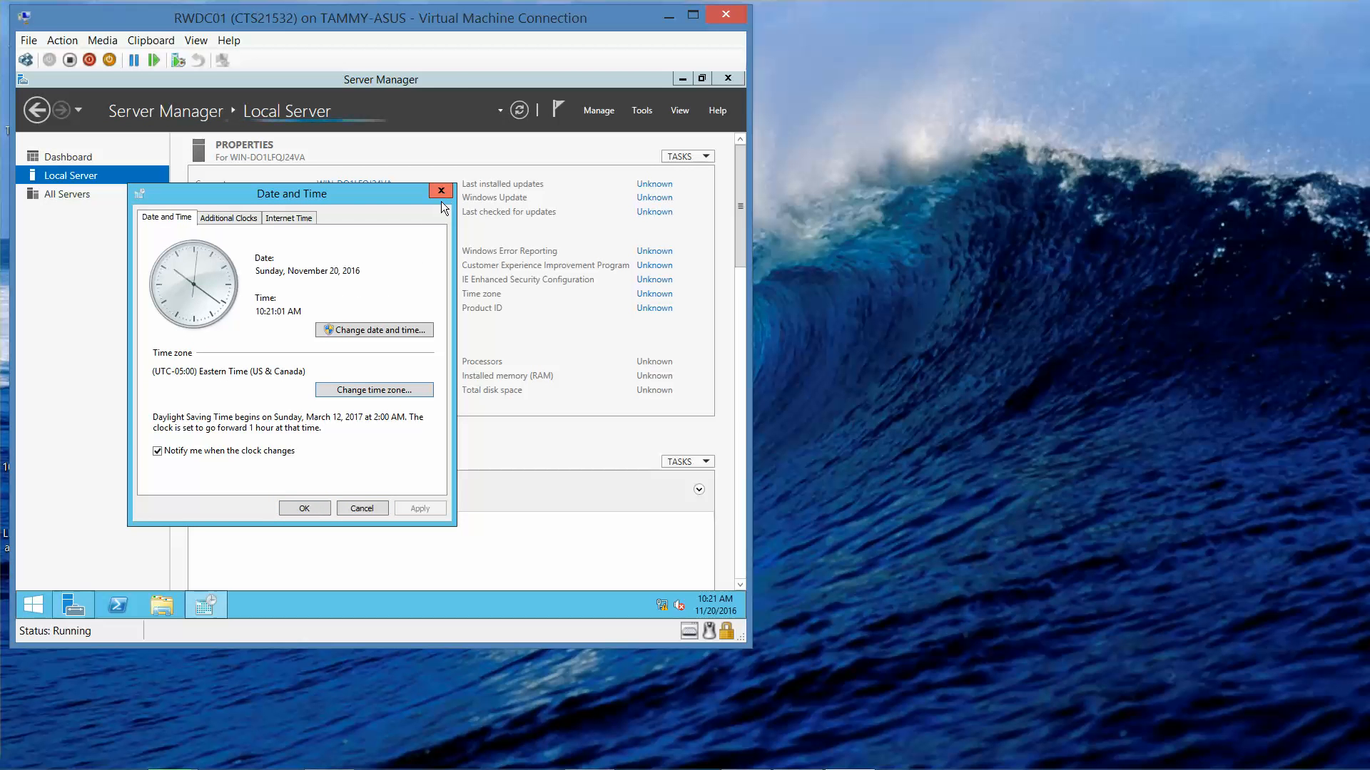
key("Tab")
key("Tab")
key("Return")
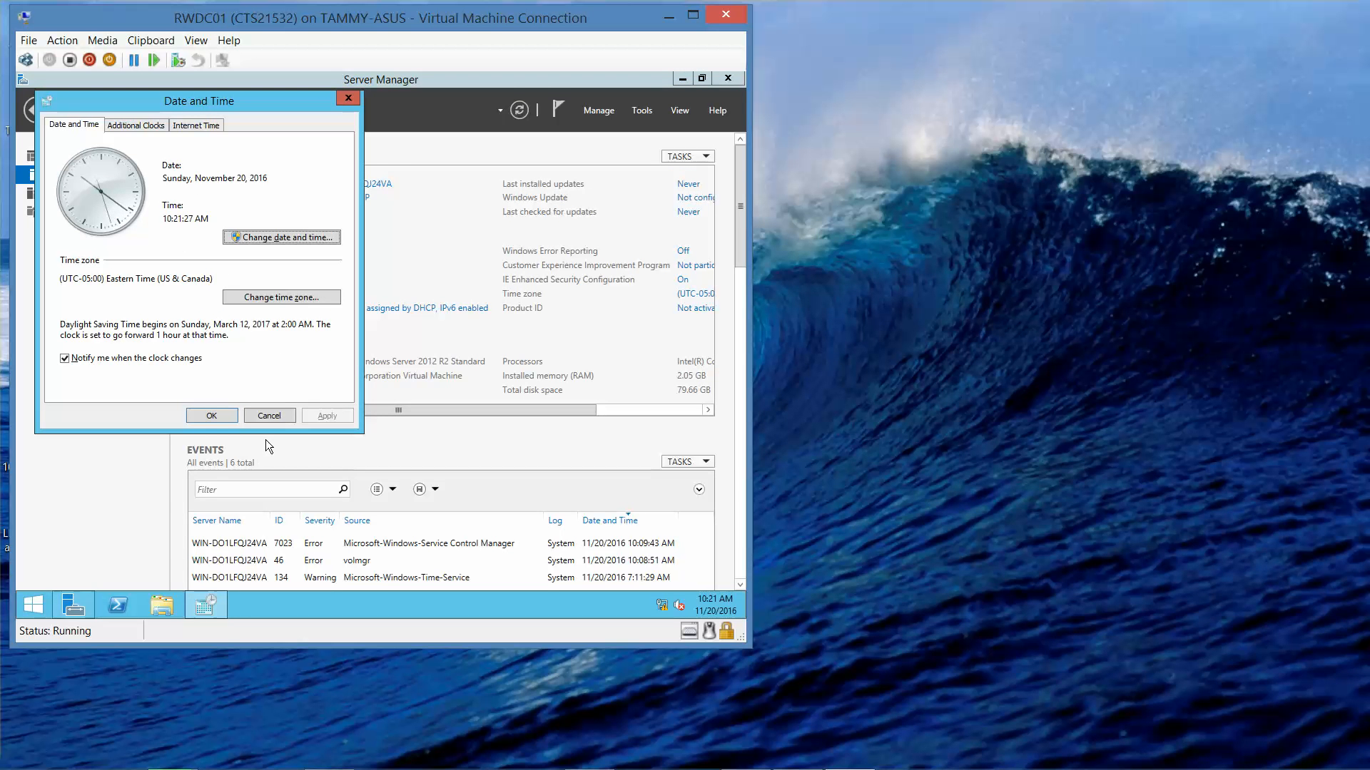
key("Tab")
key("Tab")
key("Tab")
key("Tab")
key("Return")
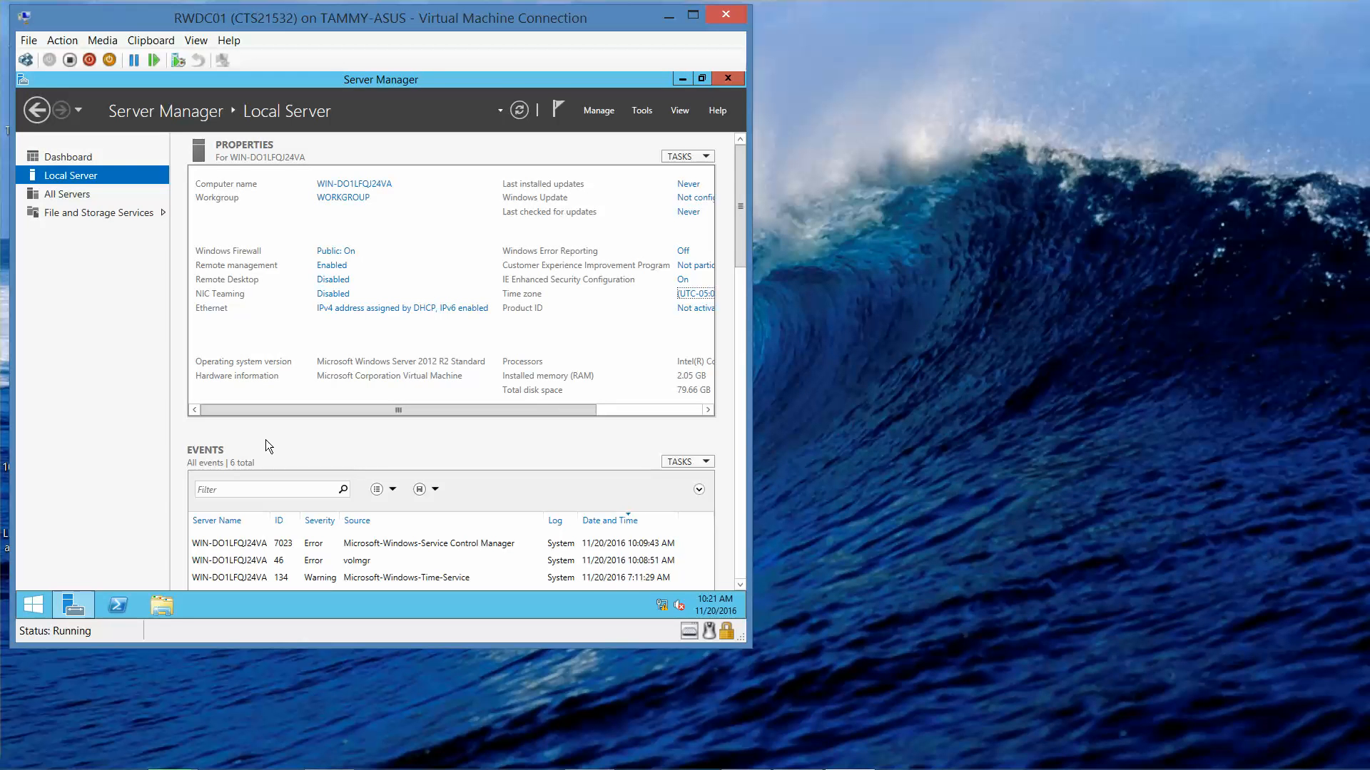
Step: From Network Connections, open the Ethernet adapter's Internet Protocol Version 4 (TCP/IPv4) Properties
mouse_move(780, 763)
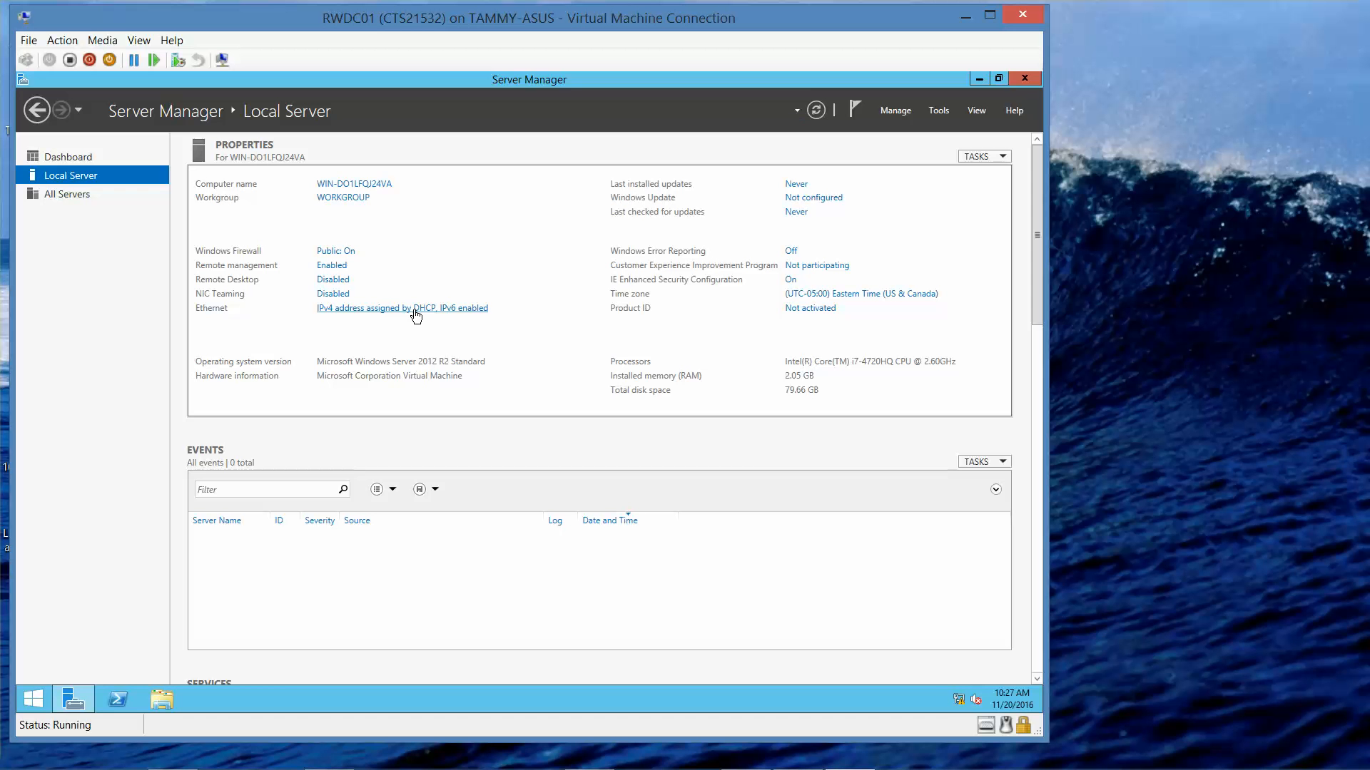
left_click(416, 314)
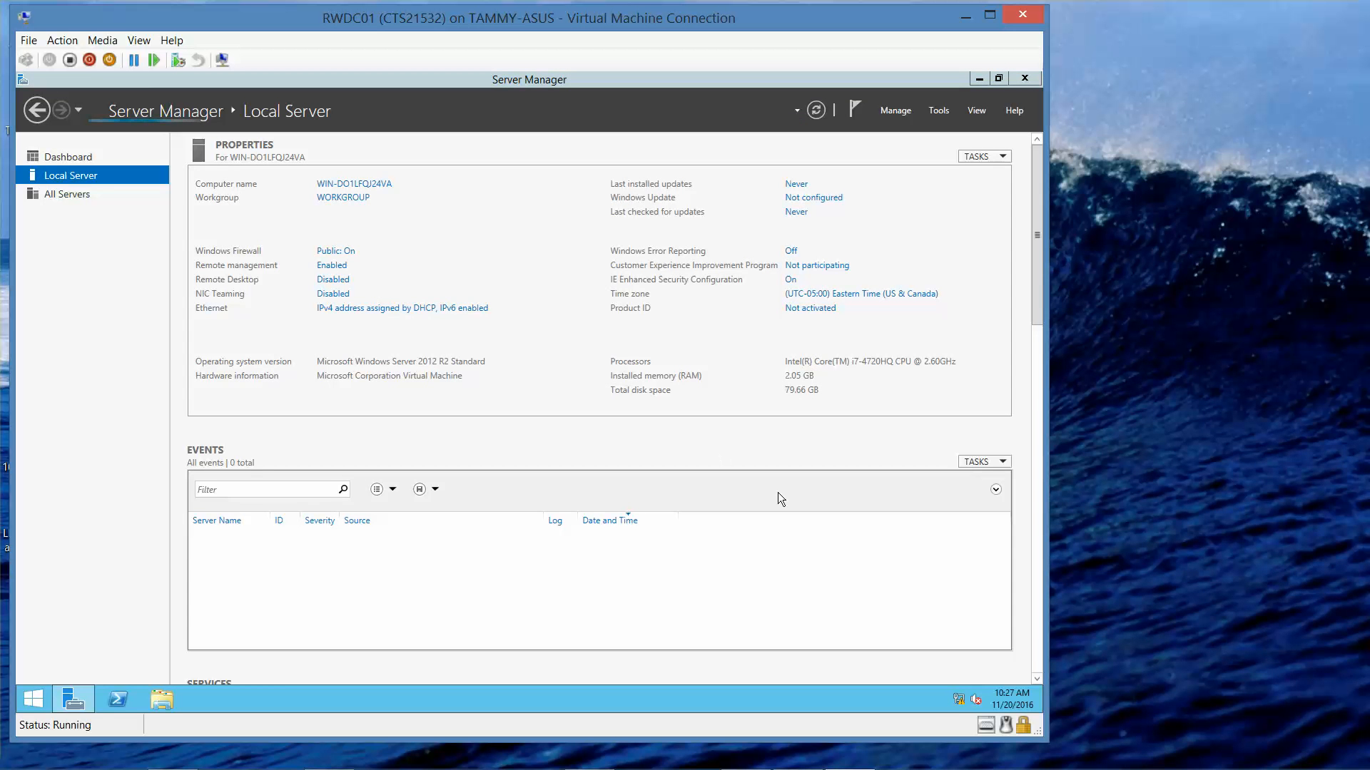
mouse_move(960, 705)
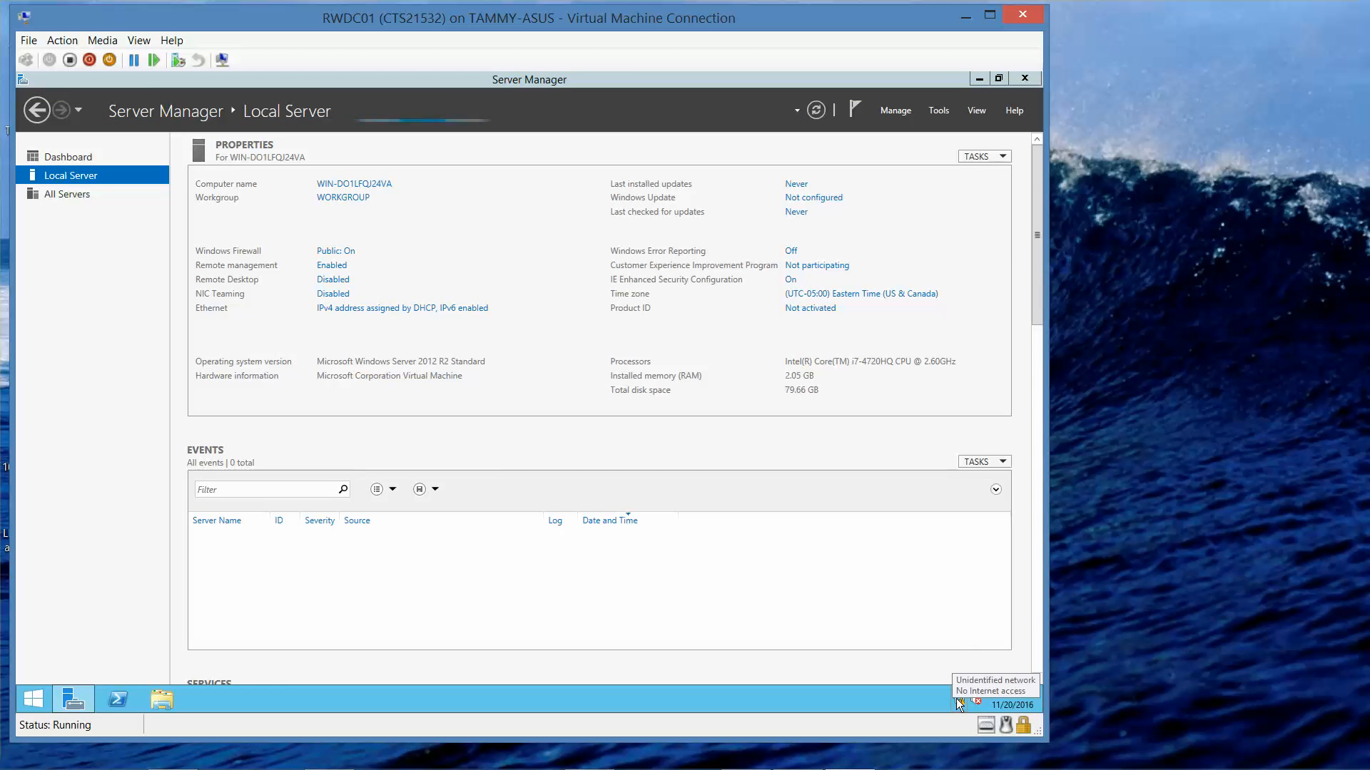
left_click(416, 313)
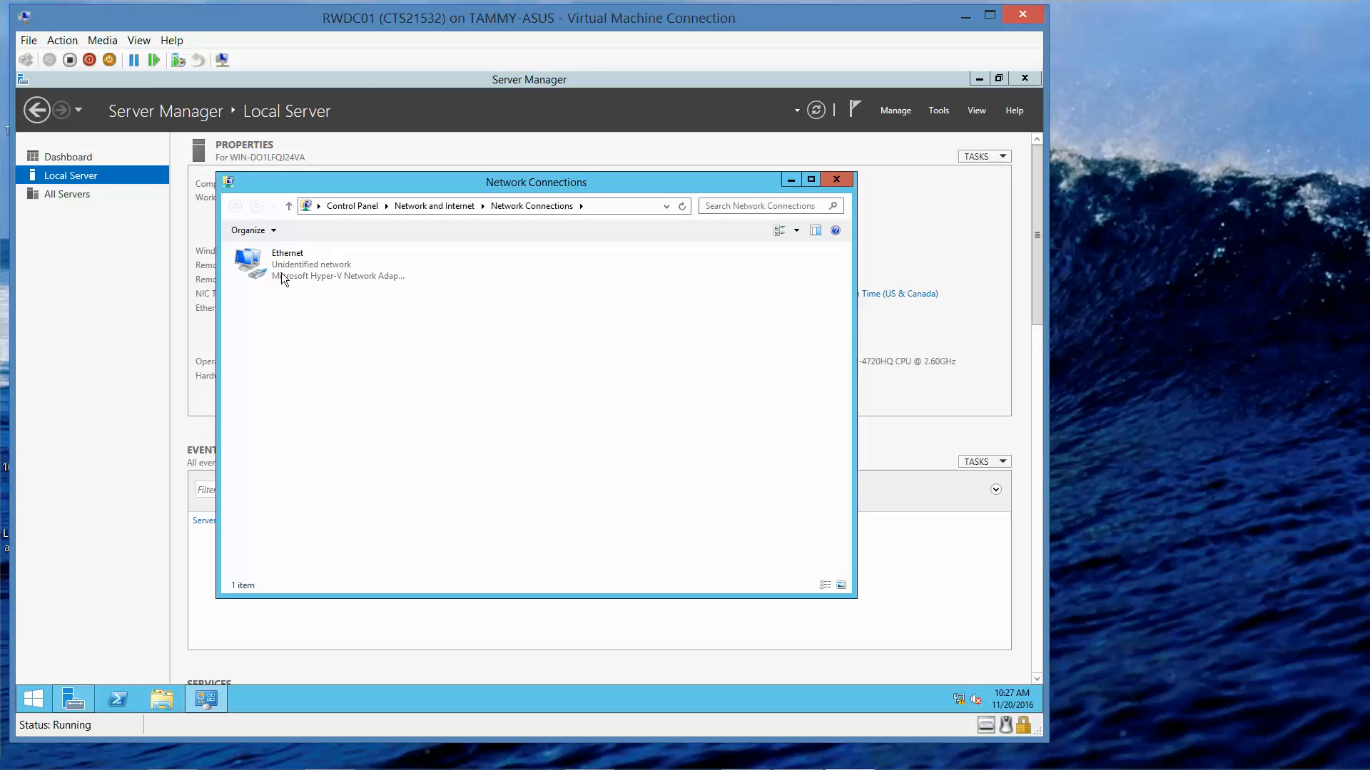
left_click(281, 278)
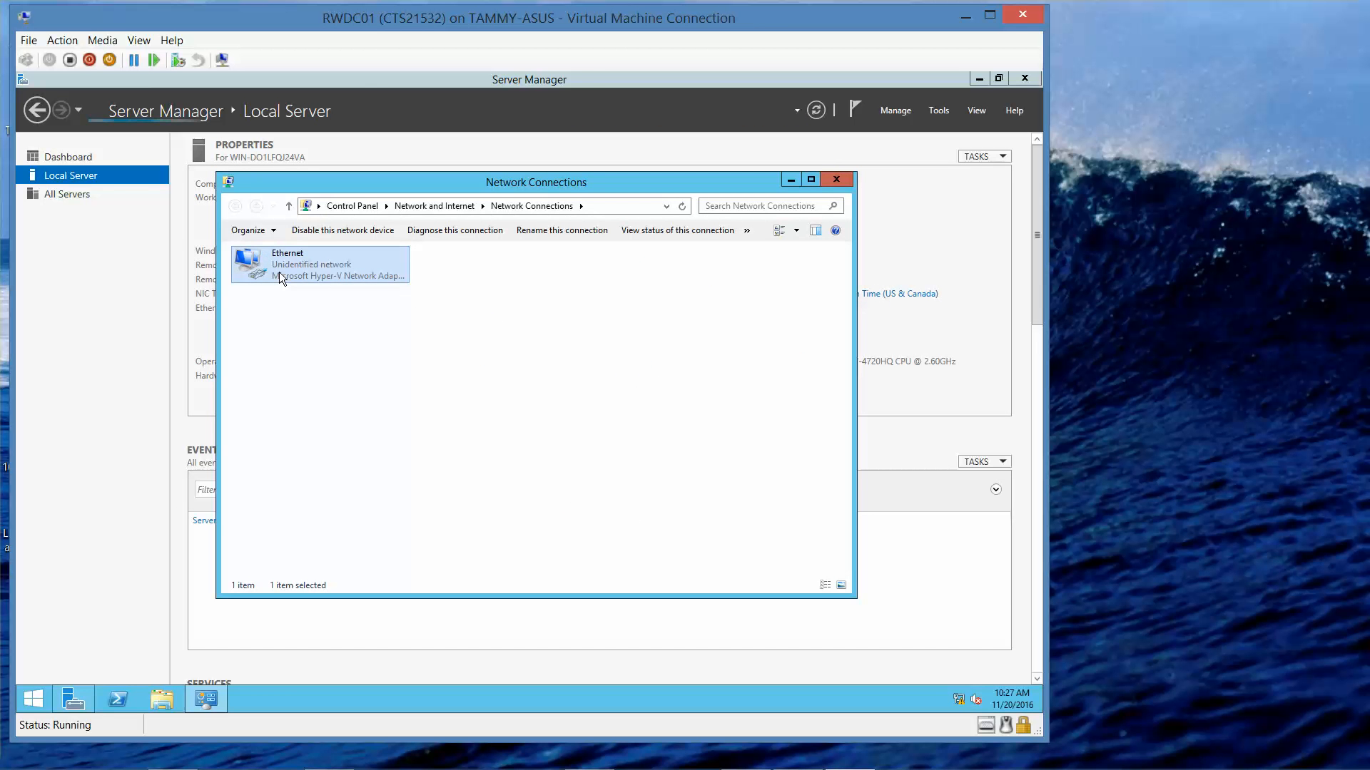
right_click(280, 273)
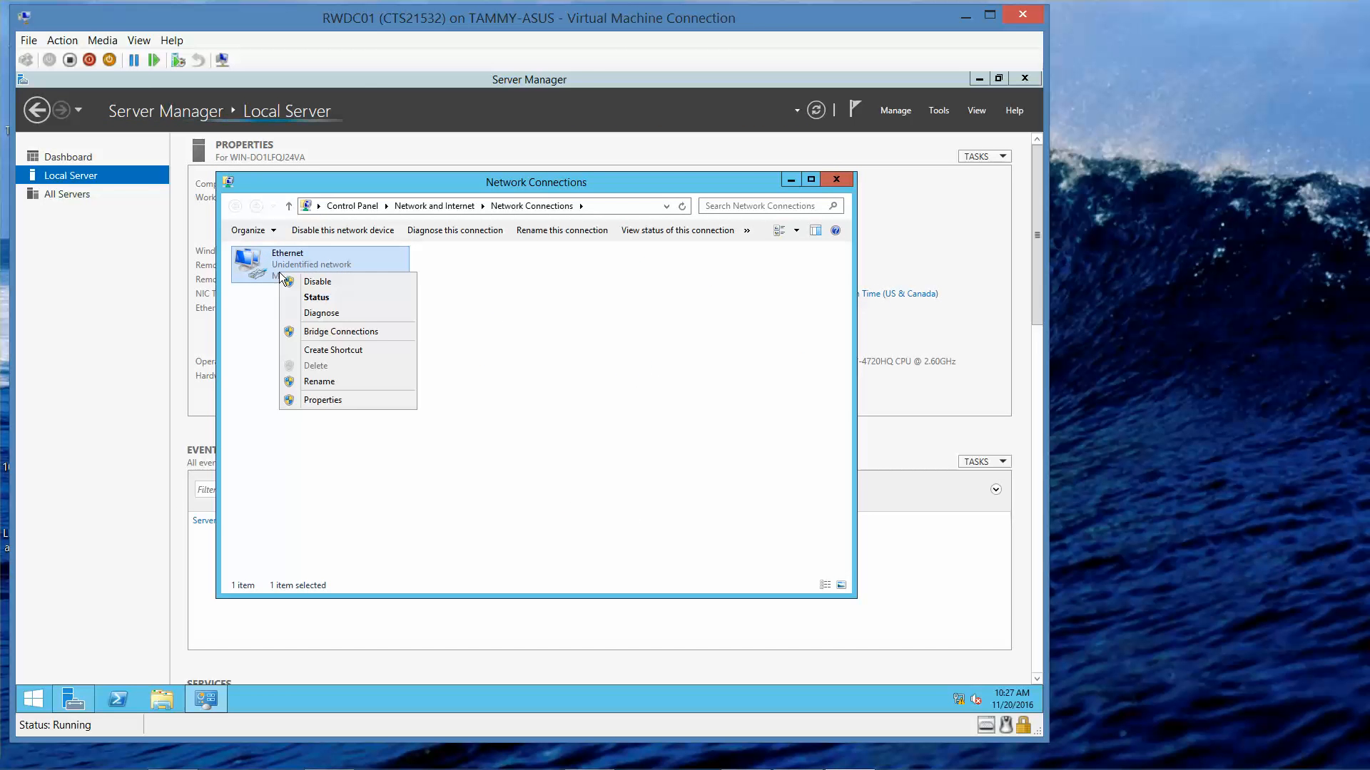
left_click(318, 400)
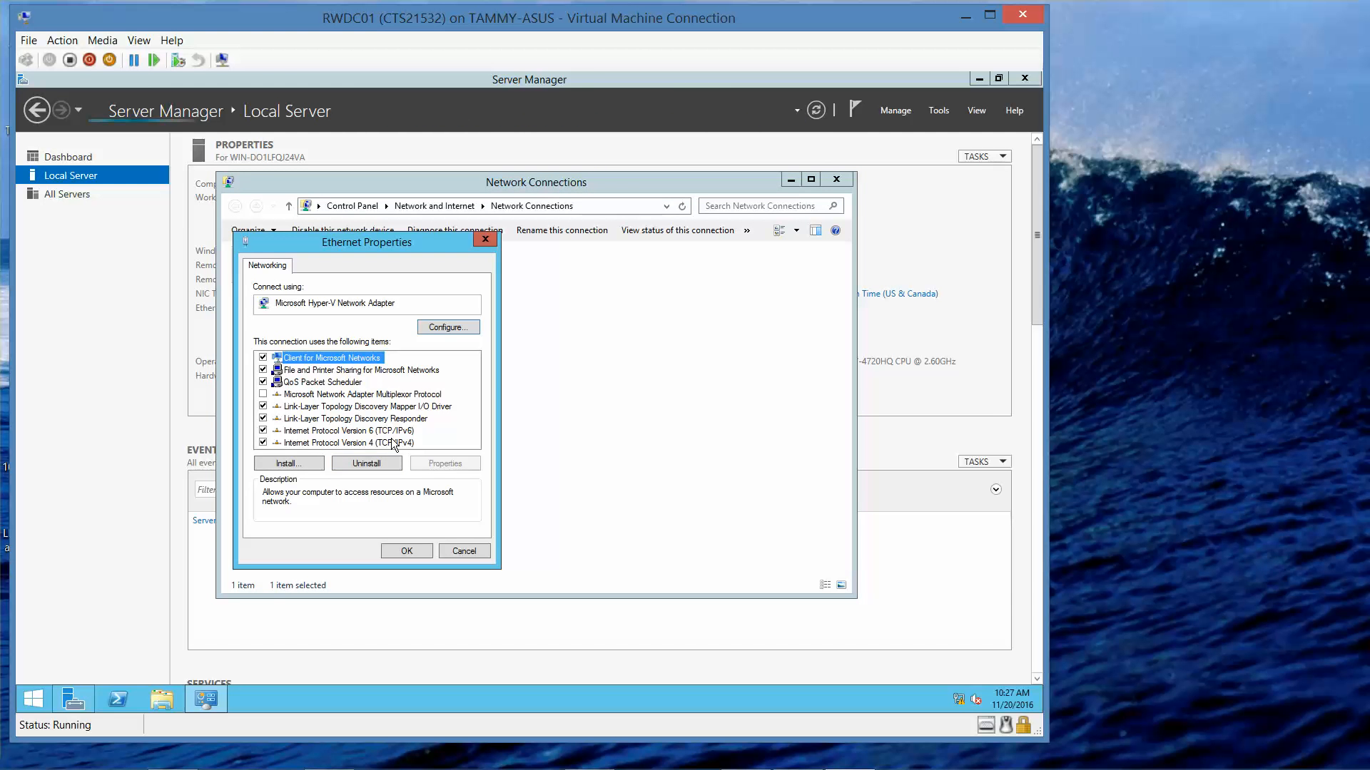
left_click(391, 442)
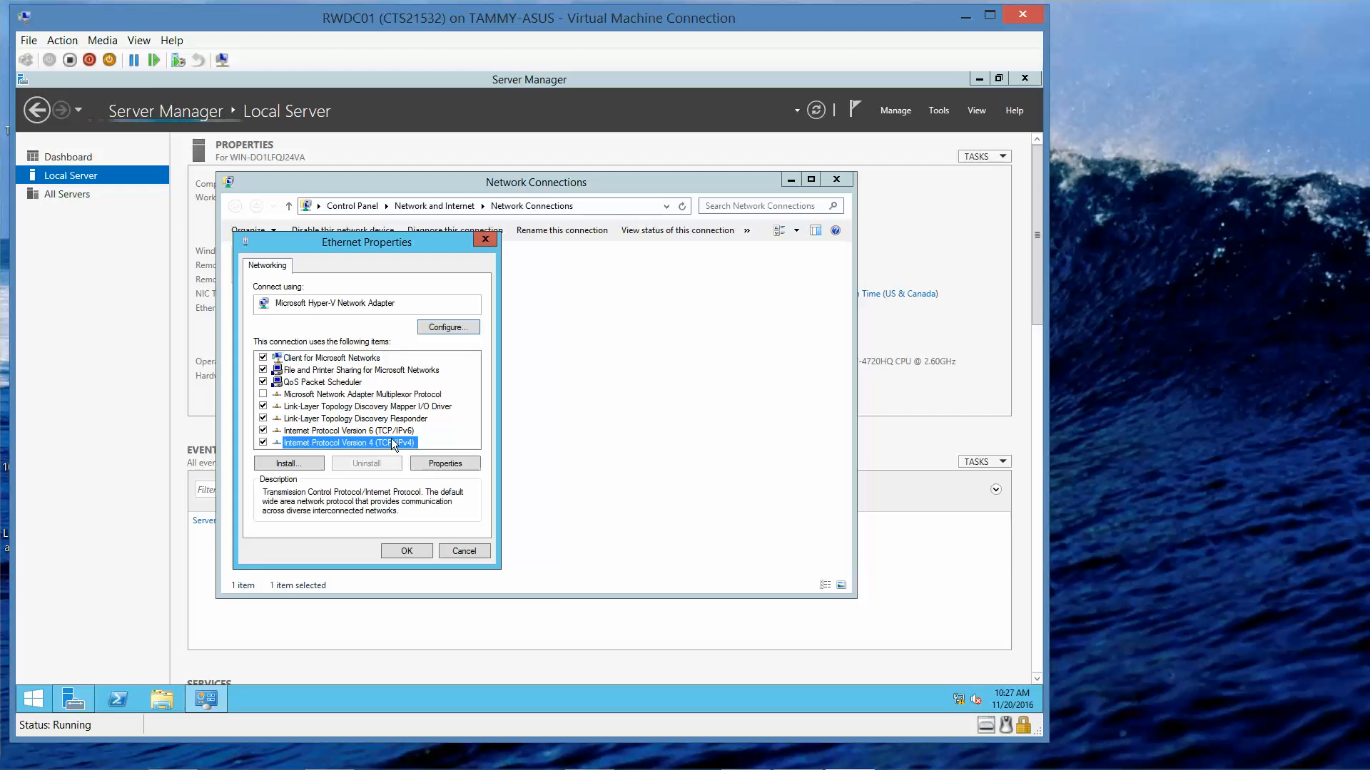
left_click(460, 465)
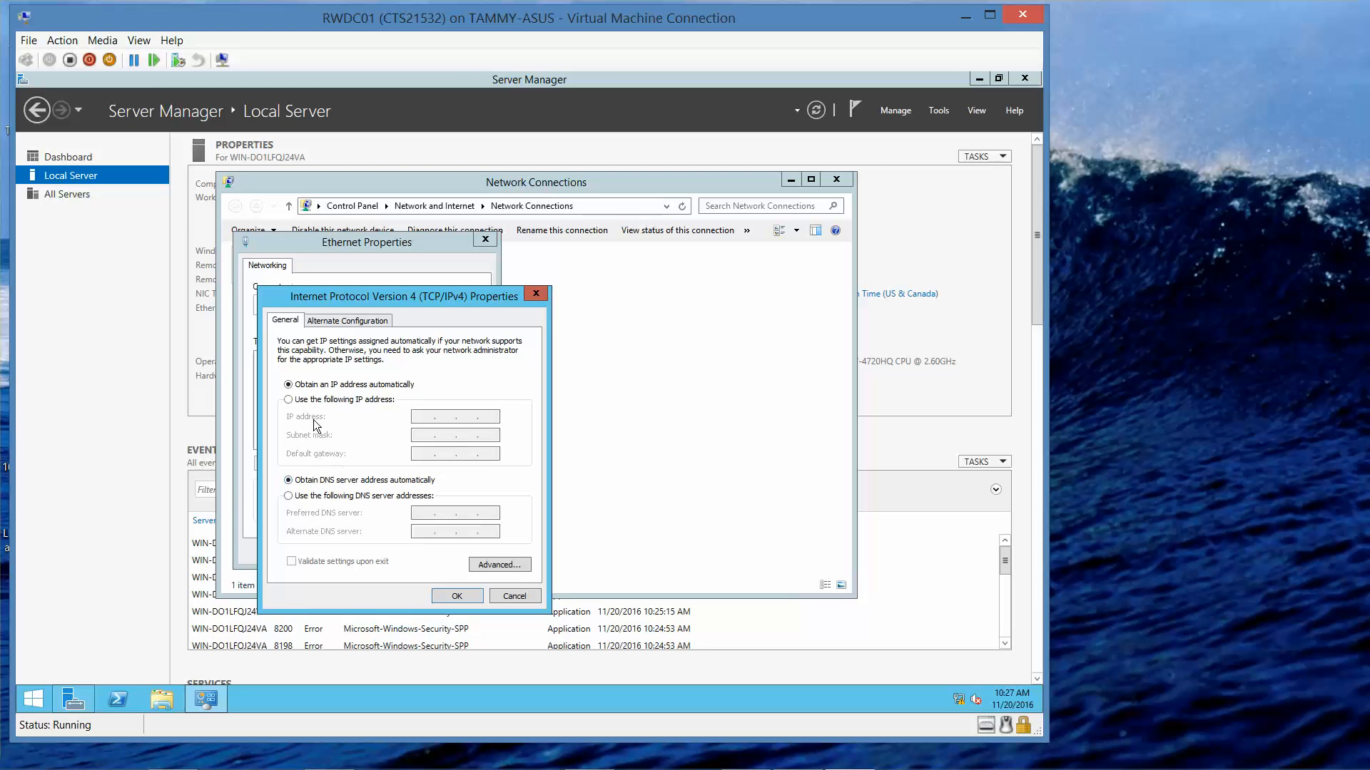
Step: Switch the adapter to static IP 192.168.1.50 with subnet mask 255.255.255.0
left_click(289, 400)
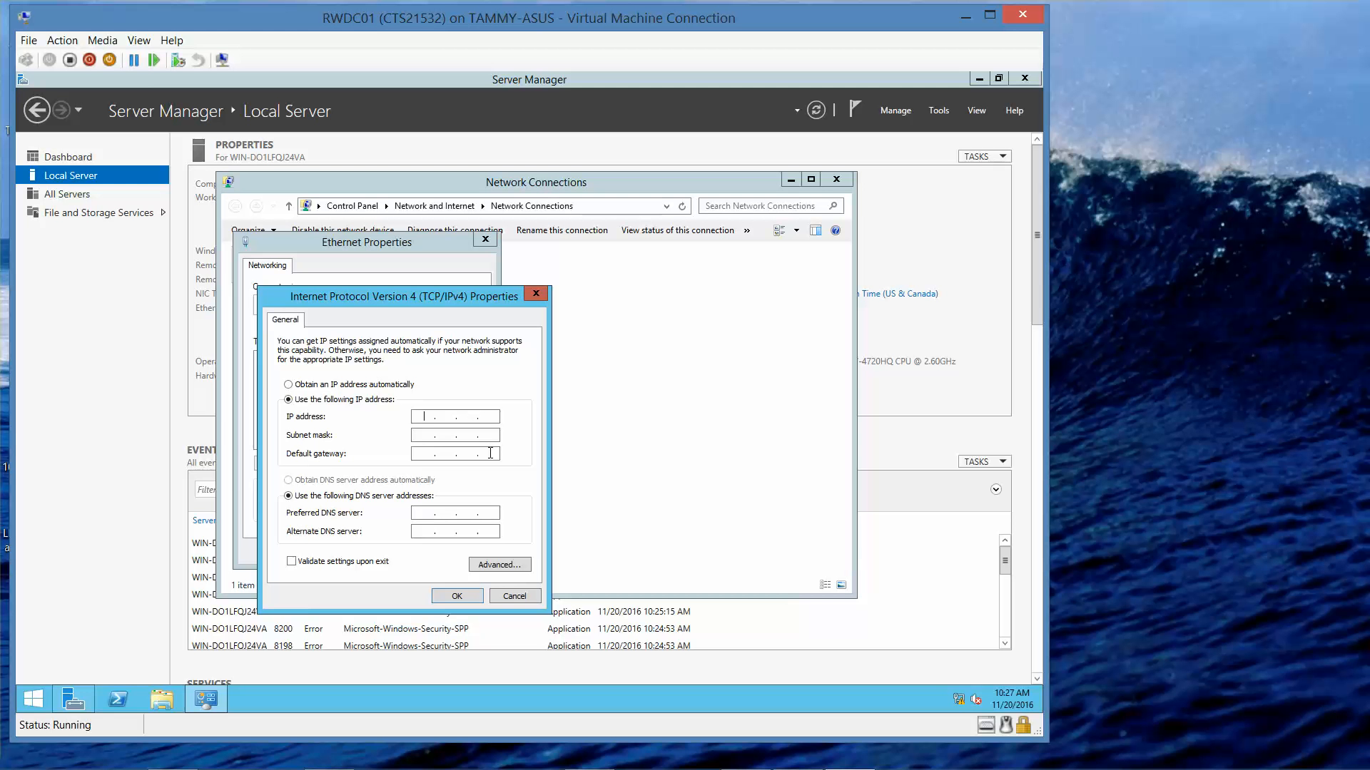
type("192 . 168 . 1 . 50")
key("Tab")
Step: Set preferred DNS to 192.168.1.50, apply, and close the adapter and Network Connections windows
left_click(431, 513)
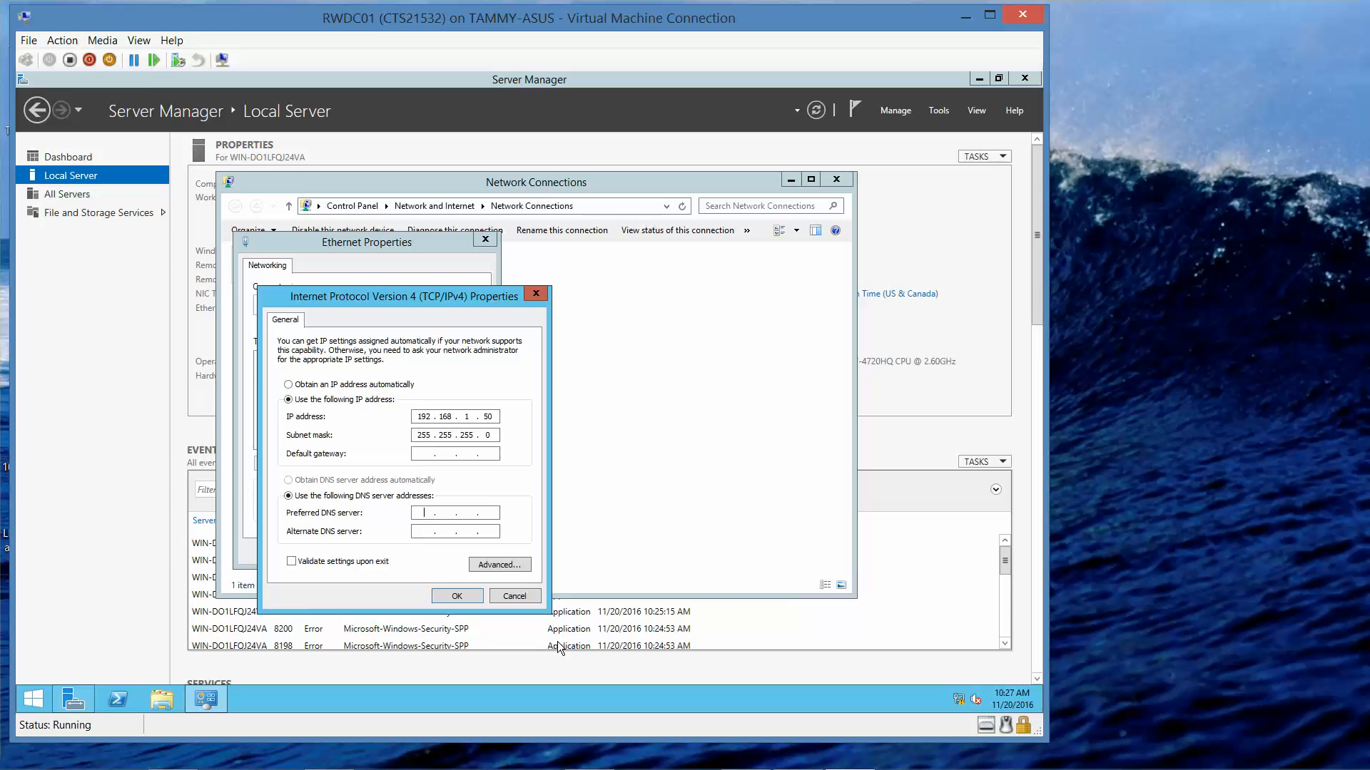
type("192 . 168 . 1 . 50")
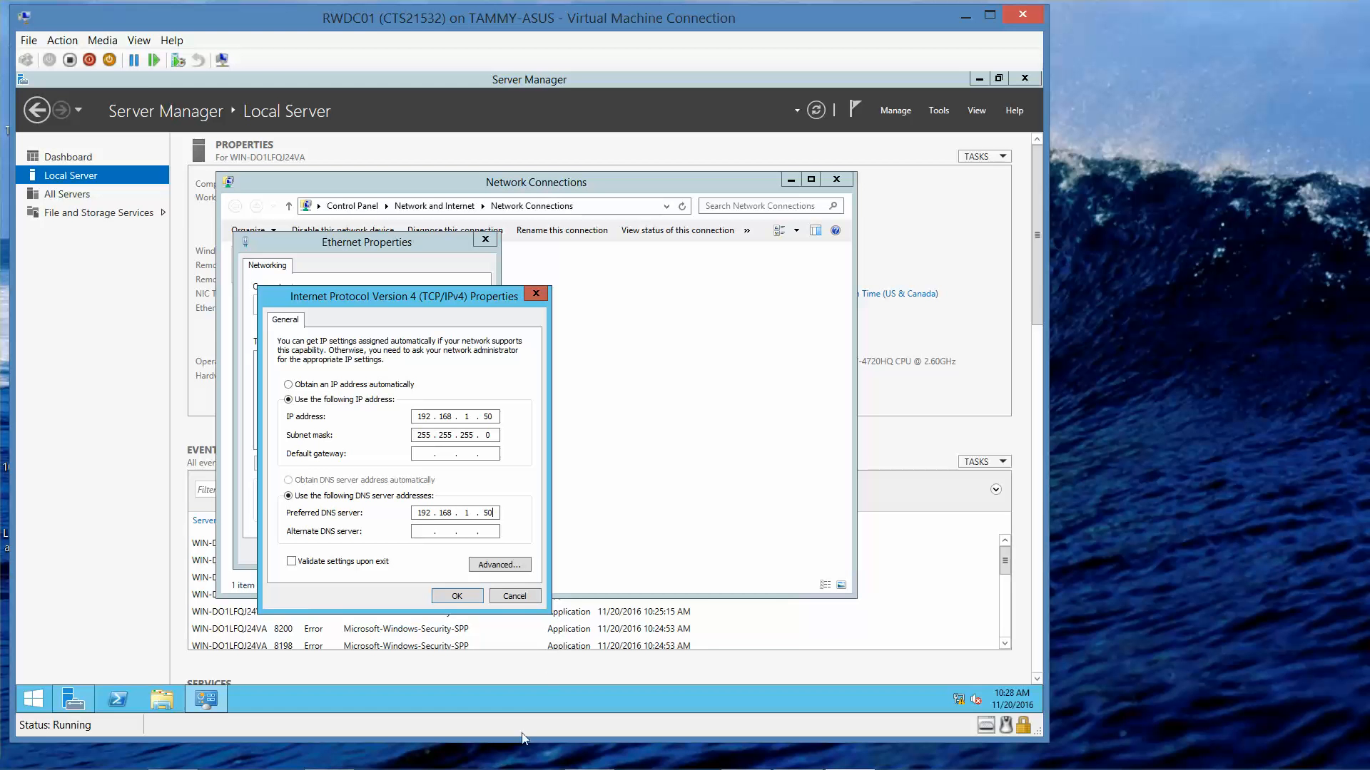
left_click(457, 596)
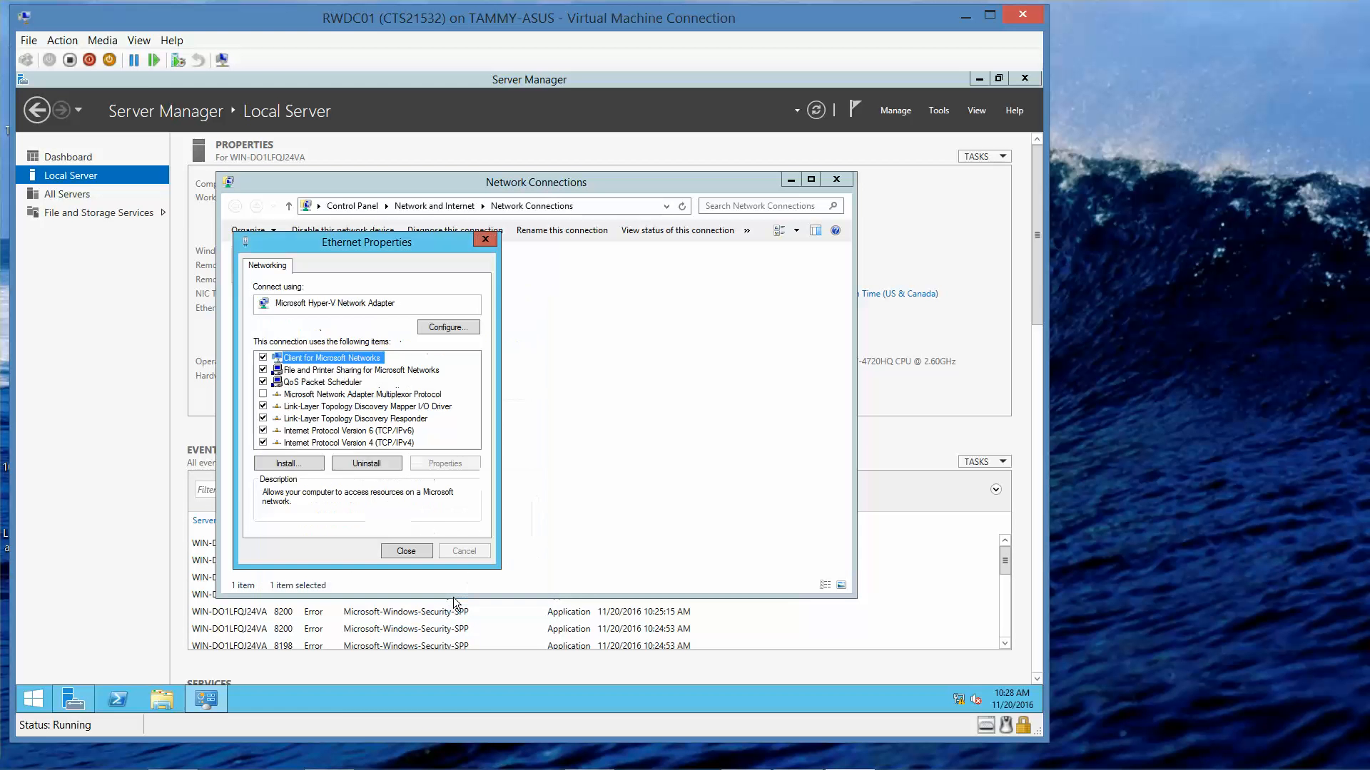
left_click(403, 551)
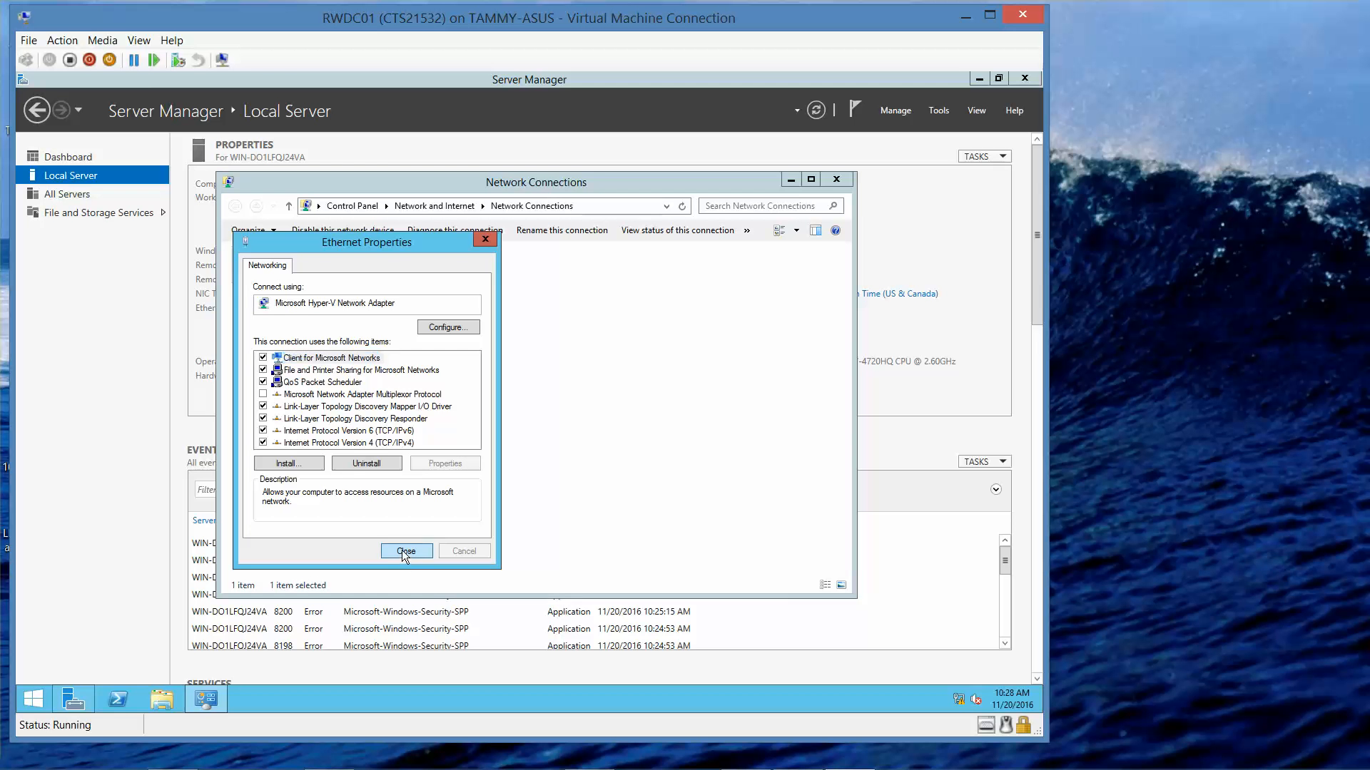
left_click(836, 181)
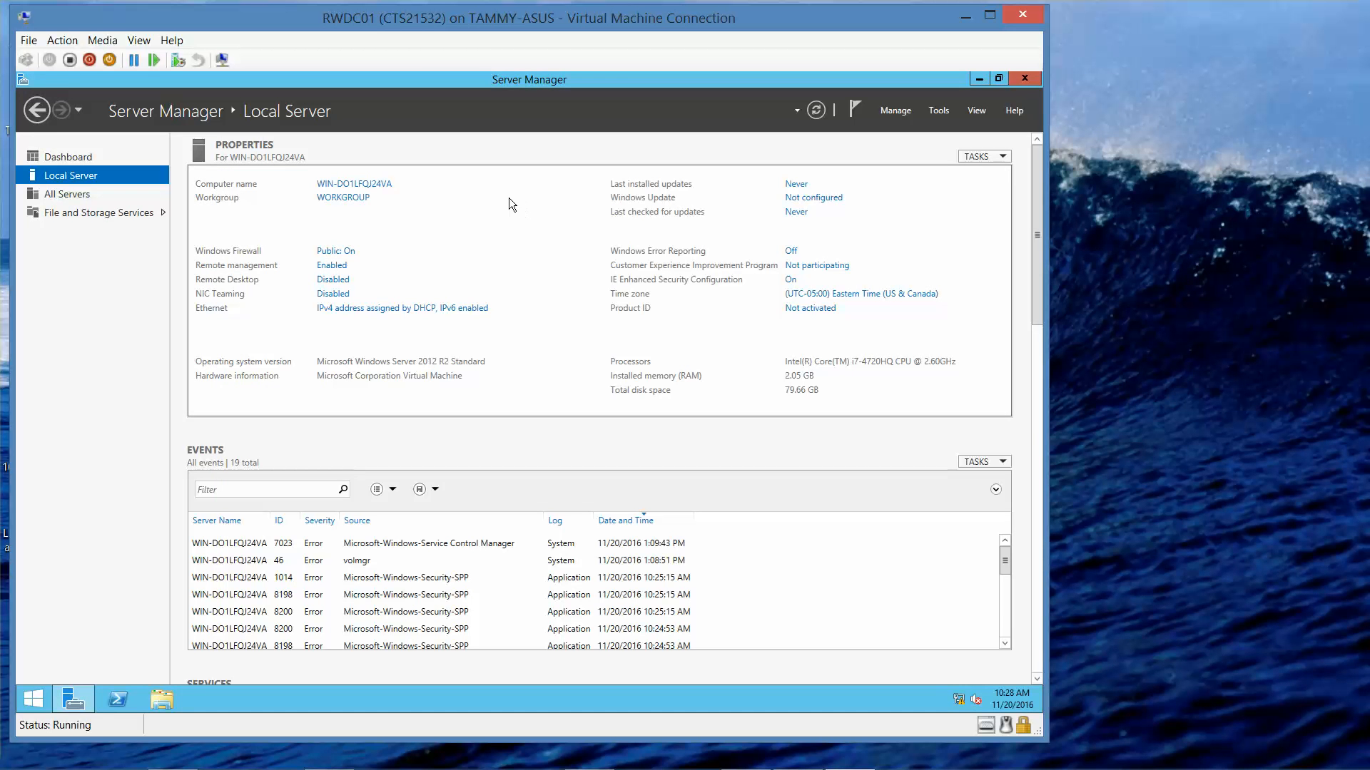
Step: Change the computer name to RWDC01, acknowledge the restart notice, and close System Properties
left_click(384, 187)
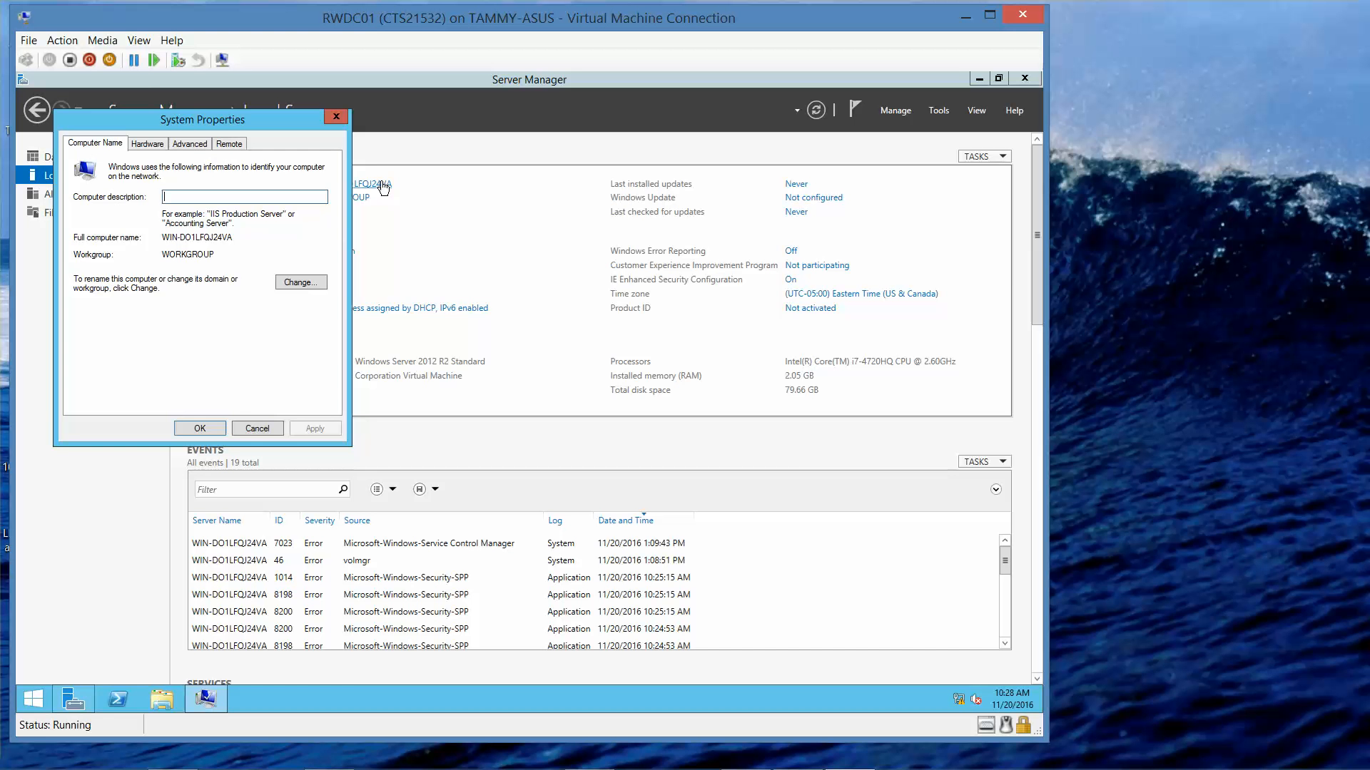
left_click(301, 282)
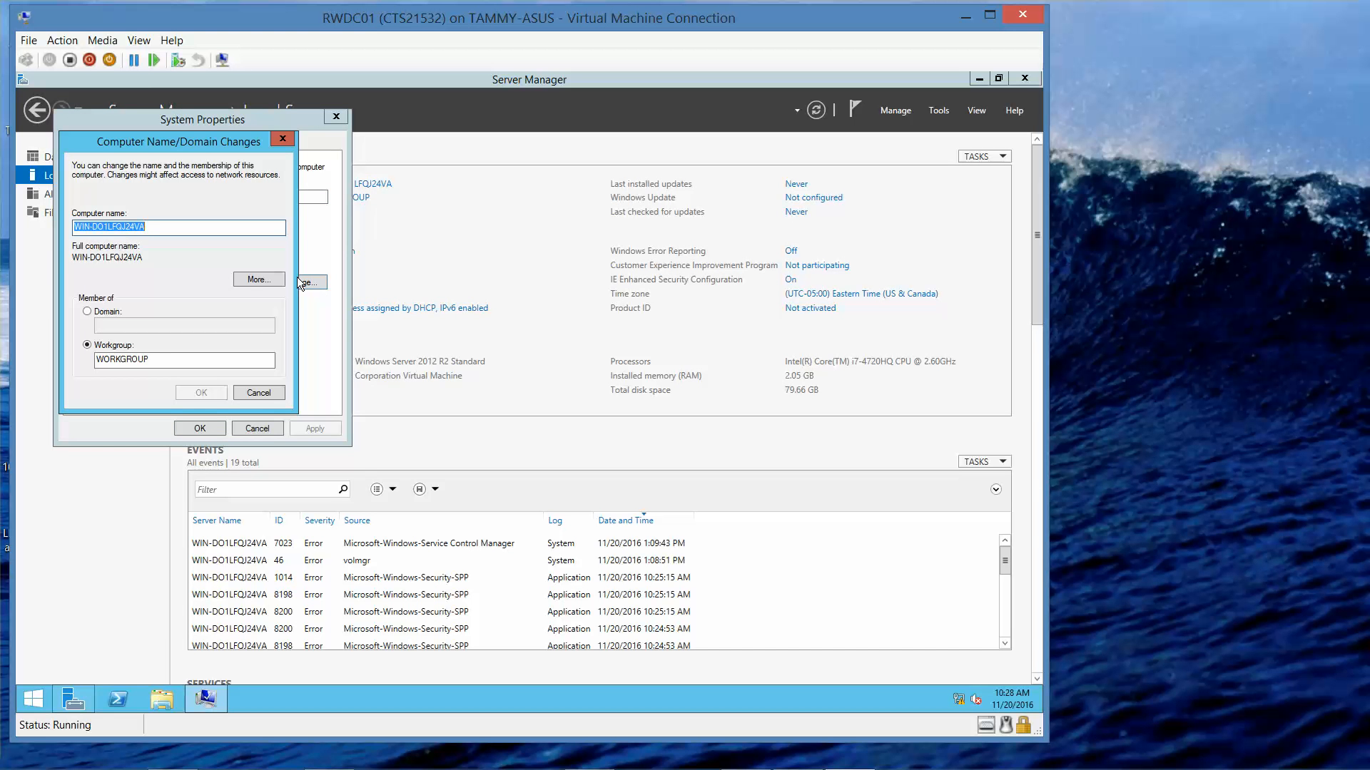
type("RWDC01")
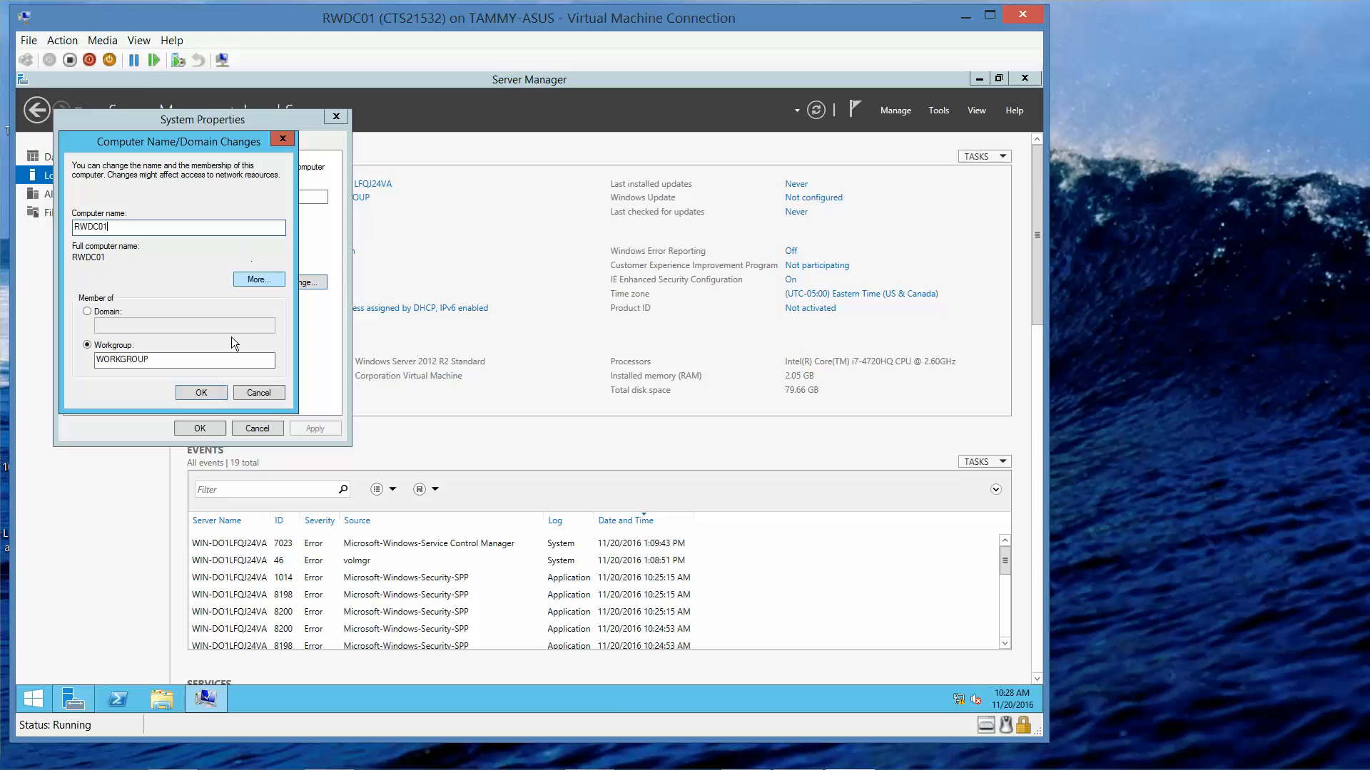
left_click(204, 390)
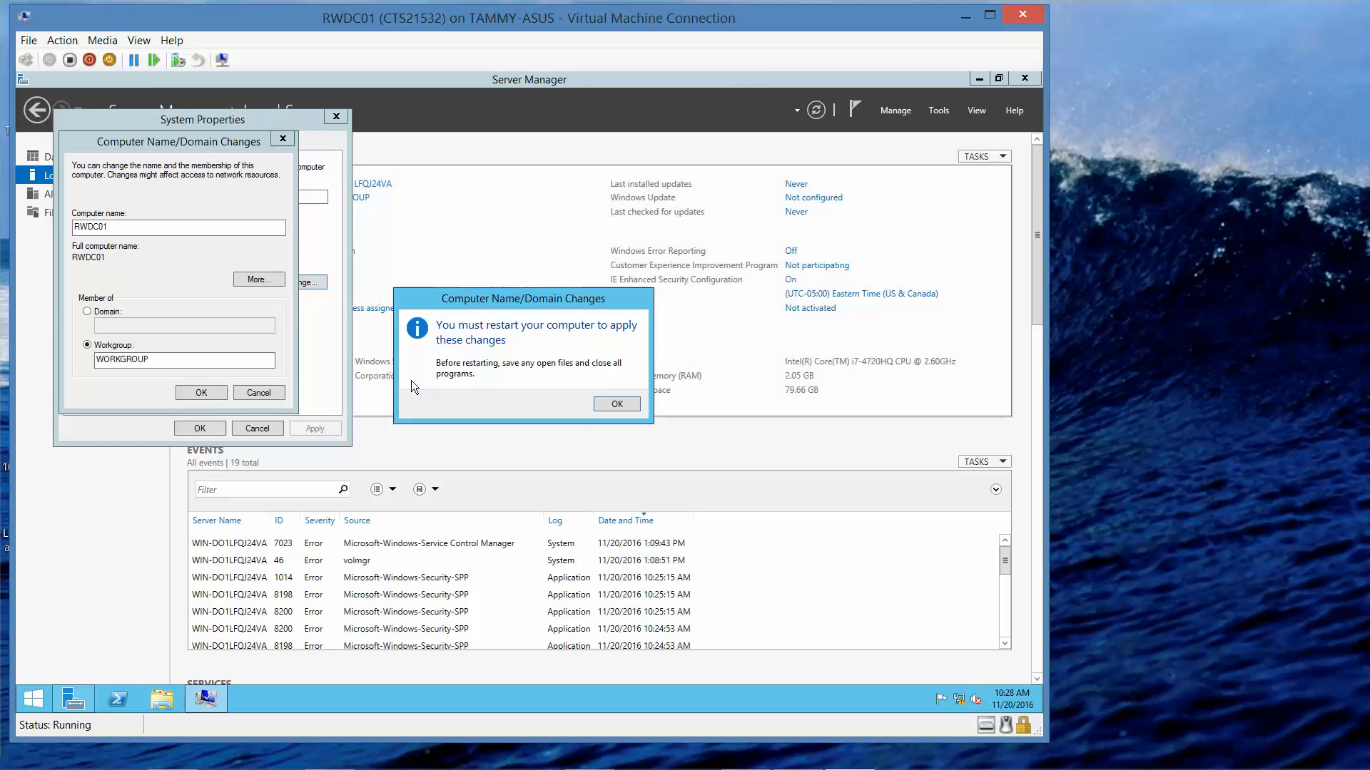
left_click(616, 405)
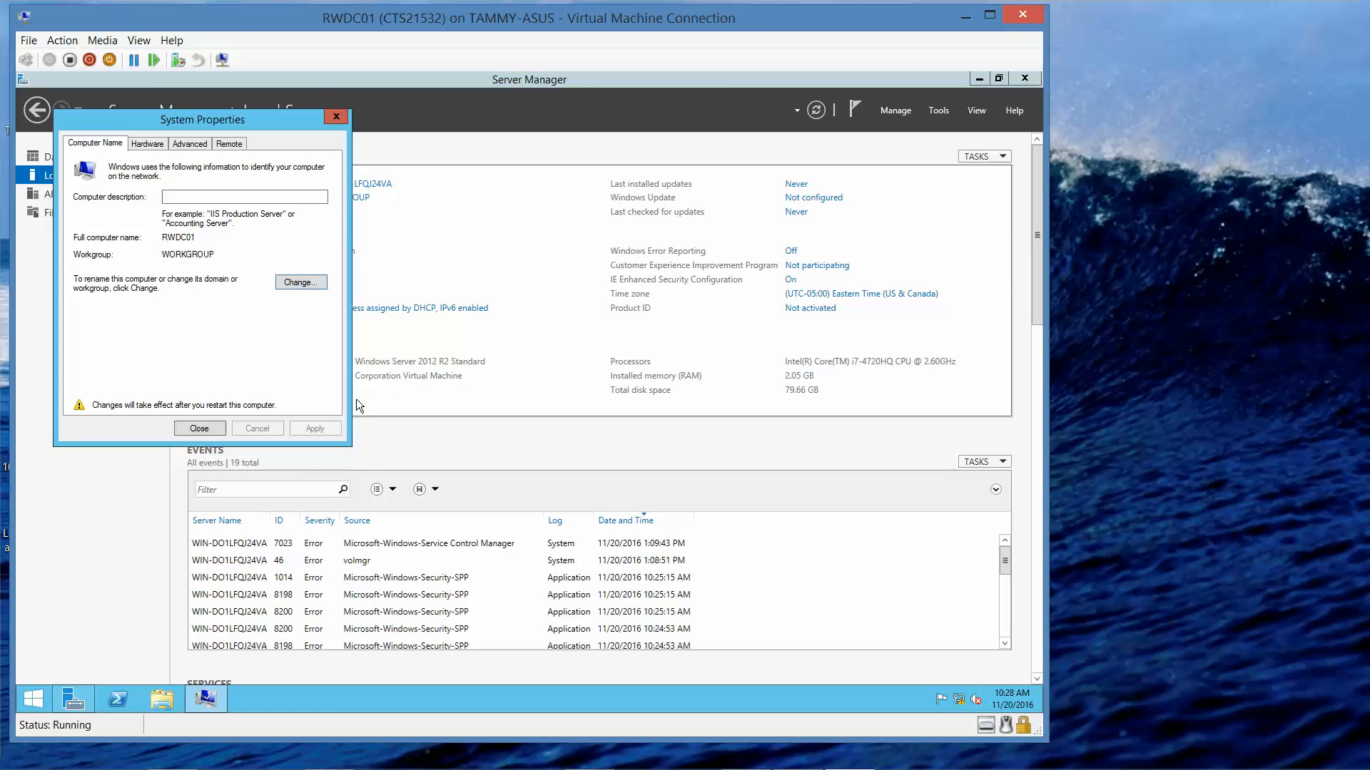
left_click(189, 428)
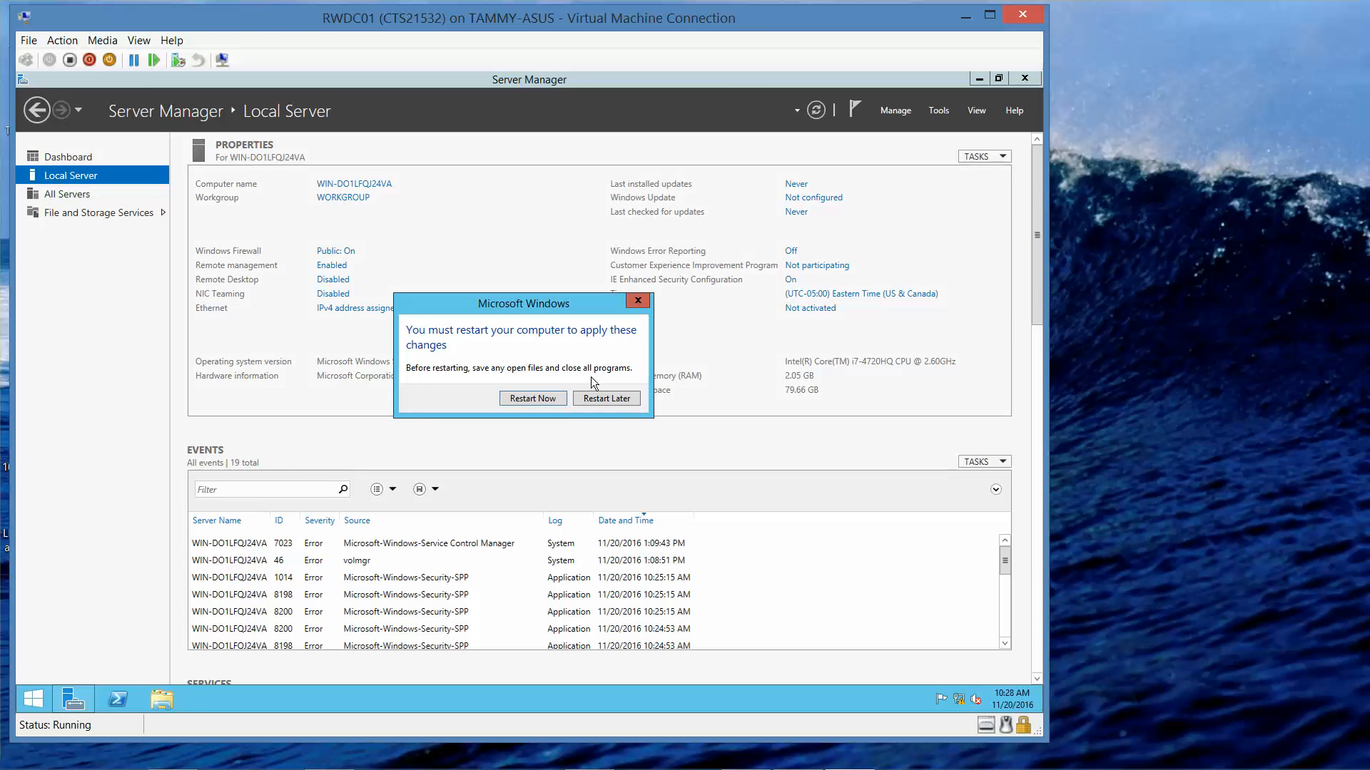